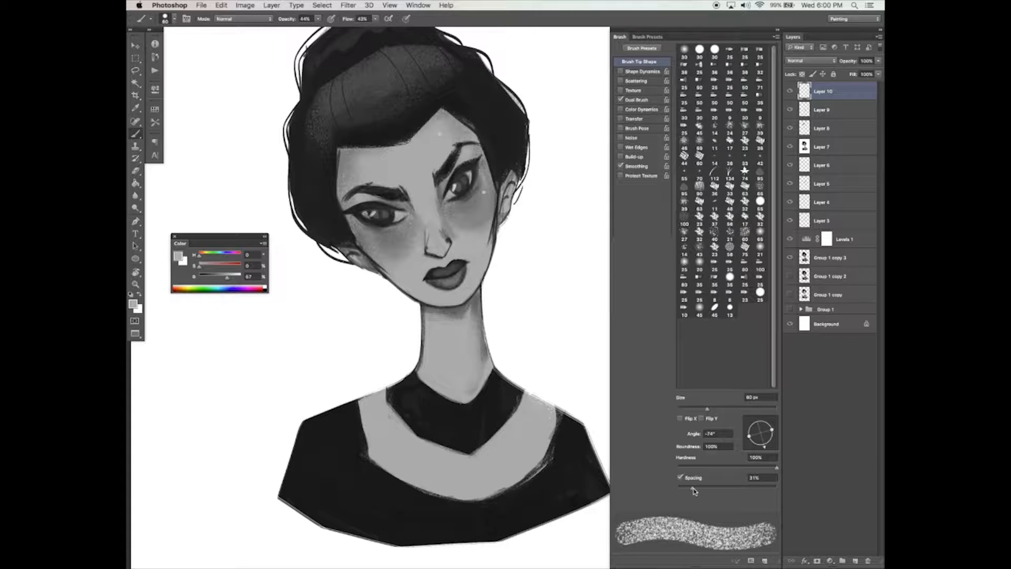
Step: Widen the brush tip spacing until the dabs separate, and lower the dual brush spacing to 10%
left_click_drag(694, 491, 721, 491)
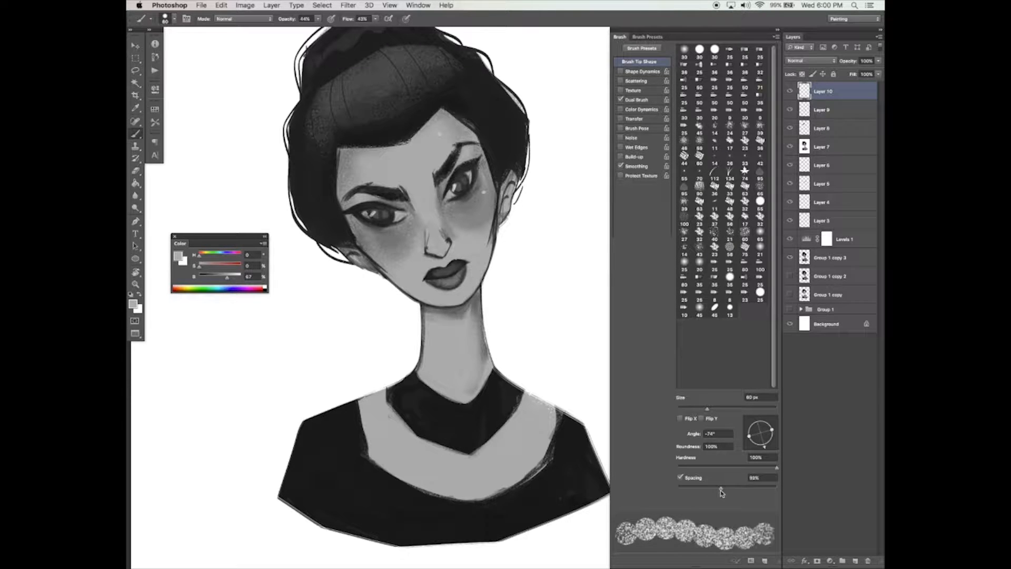
left_click(638, 99)
left_click_drag(685, 467, 682, 467)
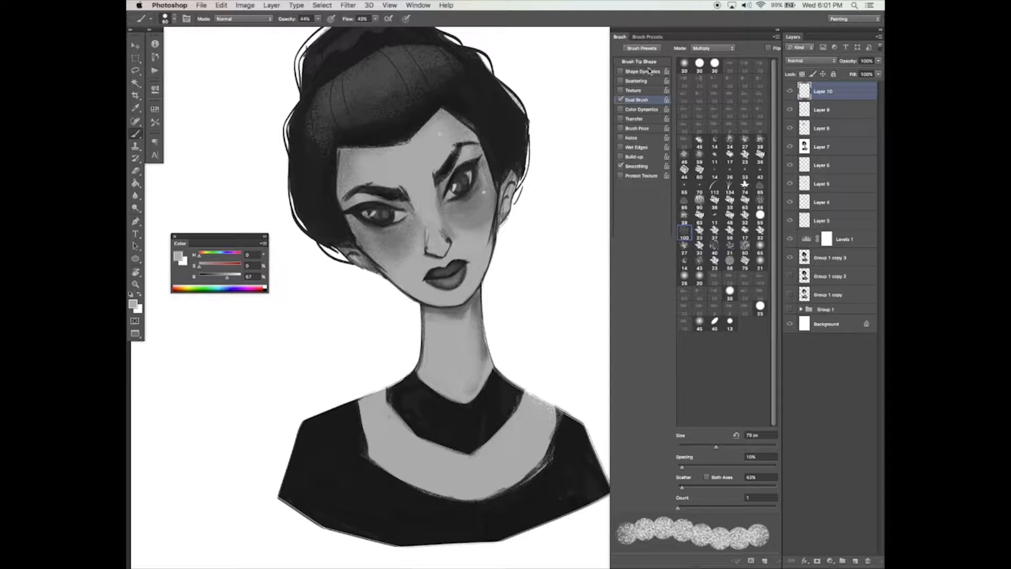
left_click(645, 62)
Step: Sample the near-black of the clothing and reduce the brush size to 20 px
left_click(442, 399, "alt")
key("bracketleft")
key("bracketleft")
key("bracketleft")
key("bracketleft")
key("bracketleft")
key("bracketleft")
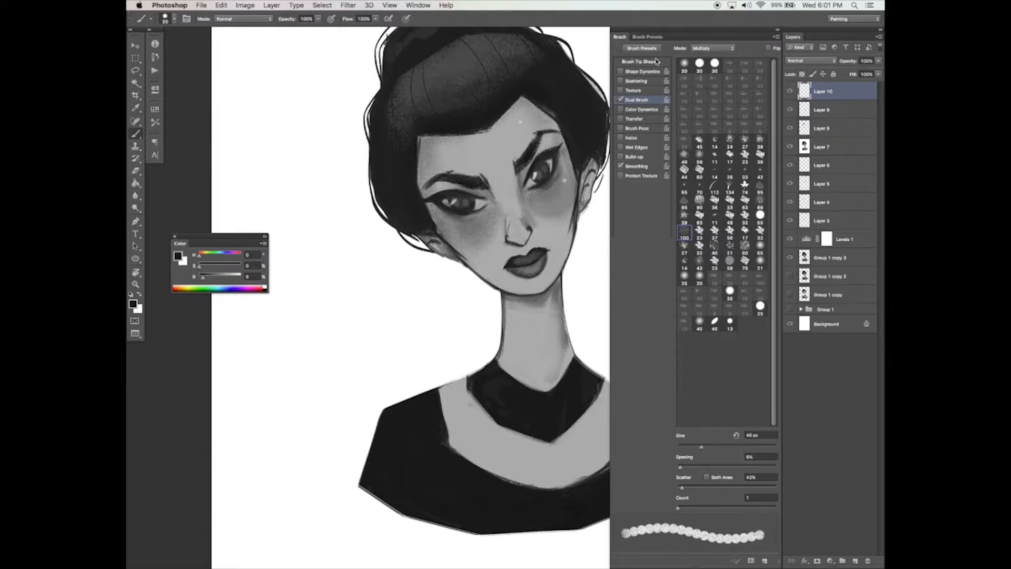
left_click(657, 61)
Step: Try the widely spaced brush with curved test strokes on the blank canvas beside the neck, and undo them
left_click_drag(366, 337, 452, 279)
key("ctrl+z")
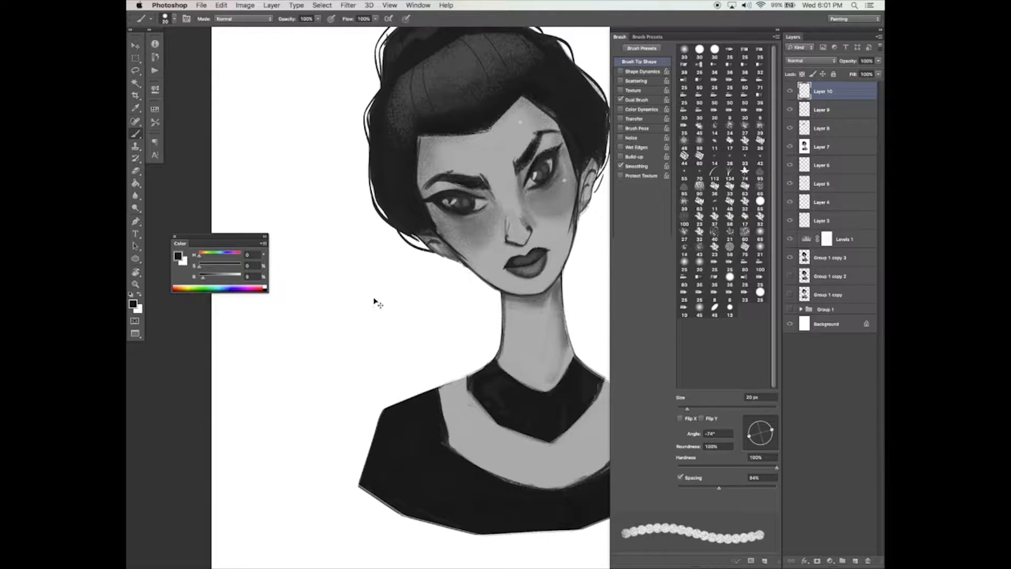
mouse_move(326, 374)
left_mouse_down()
mouse_move(400, 321)
mouse_move(461, 305)
left_mouse_up()
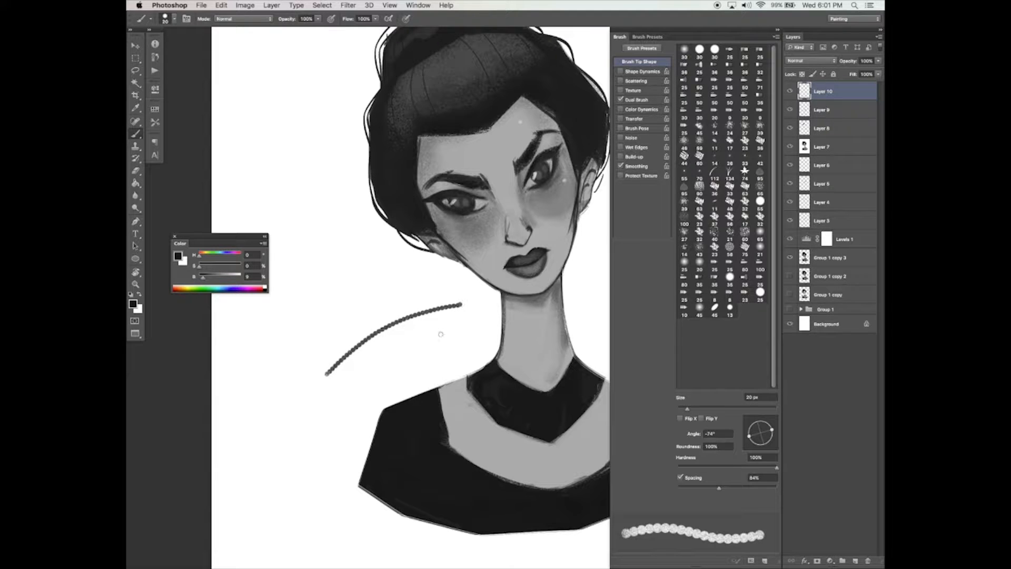
scroll(440, 334, "down", 2)
key("ctrl+z")
Step: Add a new layer above Layer 10 and save the document, keeping the panels hidden
key("Tab")
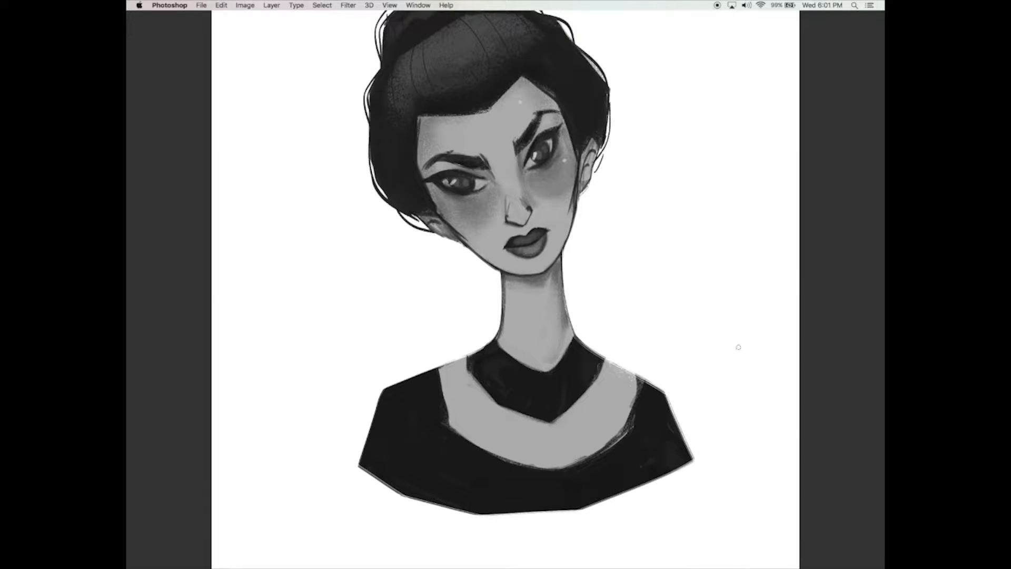
key("Tab")
key("Tab")
key("ctrl+s")
Step: Paint a beaded black trim along both sides of the dark collar's V-shaped upper edge
left_click_drag(500, 347, 549, 372)
mouse_move(574, 338)
left_mouse_down()
mouse_move(542, 371)
mouse_move(573, 342)
mouse_move(553, 365)
left_mouse_up()
left_click_drag(539, 386, 534, 383)
left_click(530, 379)
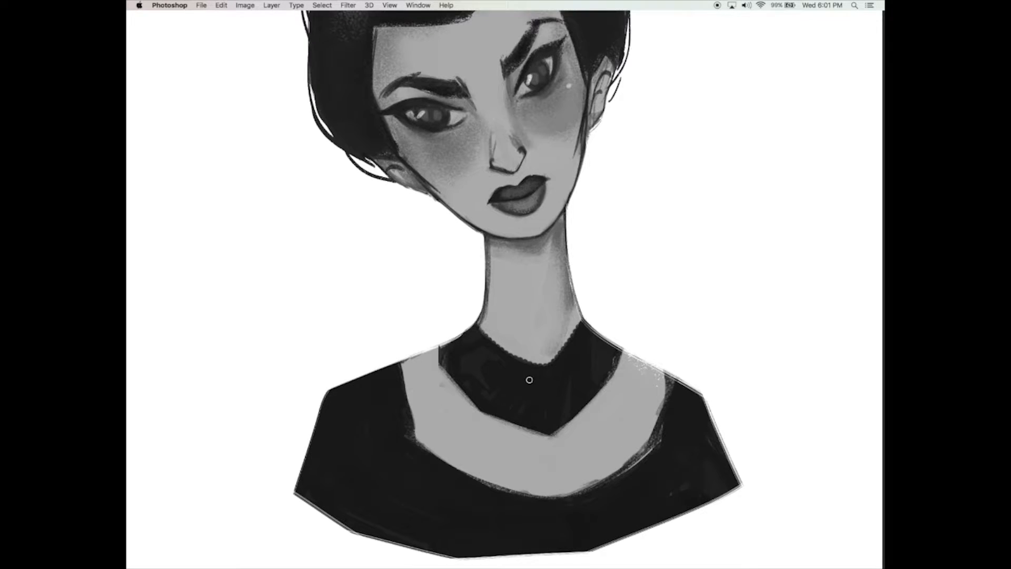
Step: Flatten the brush tip into a narrow ellipse angled at -115° and enable Shape Dynamics with pen pressure
key("Tab")
left_click_drag(526, 388, 502, 374)
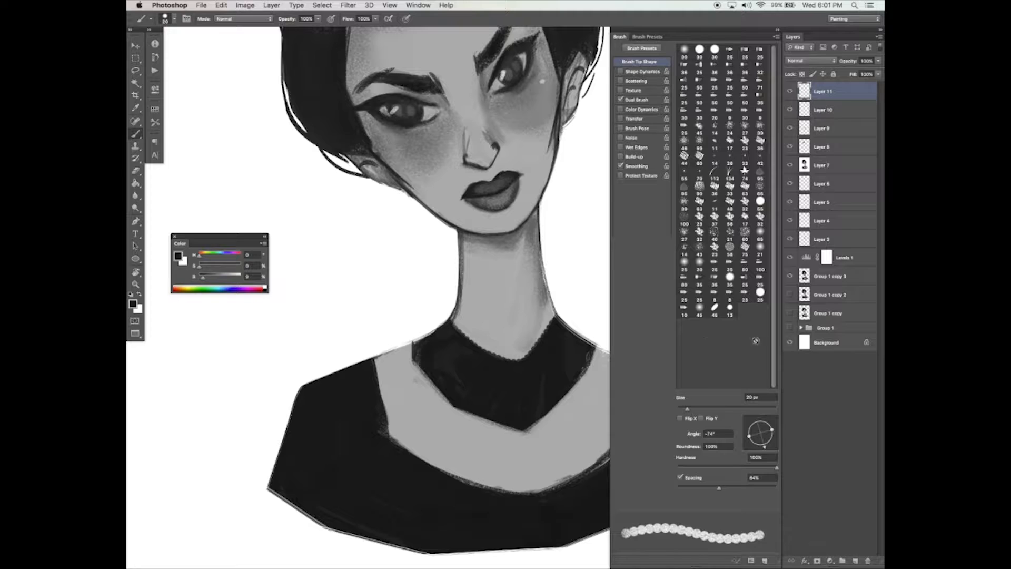
left_click_drag(772, 430, 754, 448)
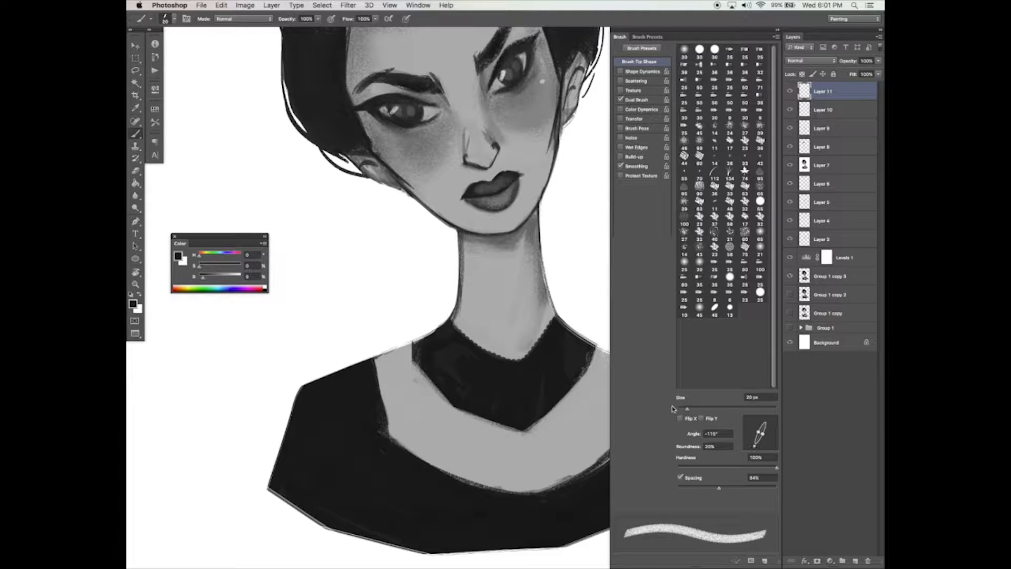
left_click(643, 72)
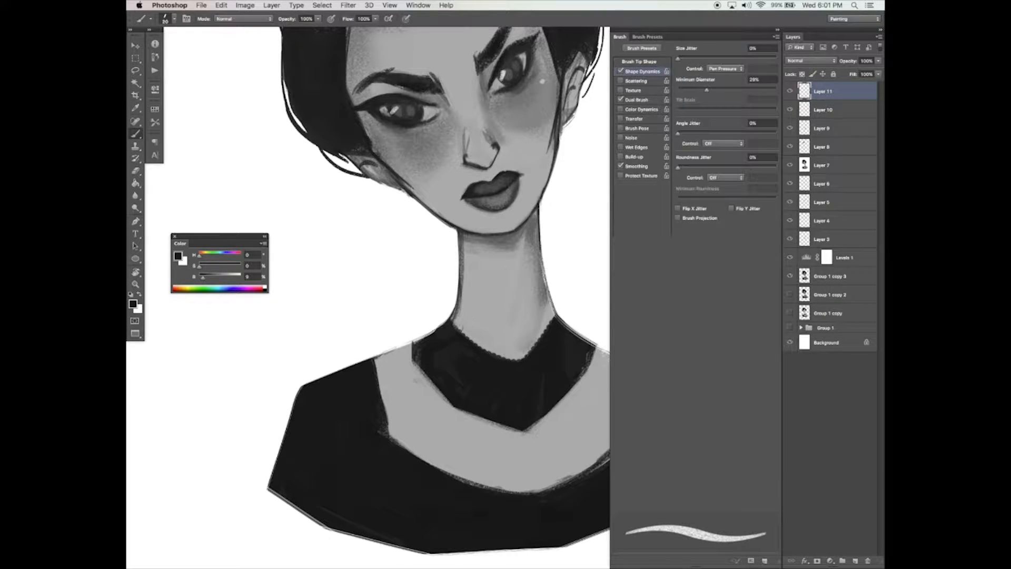
Step: Paint a row of small pointed black teeth along the left side of the collar's upper edge down to the V
left_click_drag(466, 330, 460, 342)
scroll(465, 340, "down", 5)
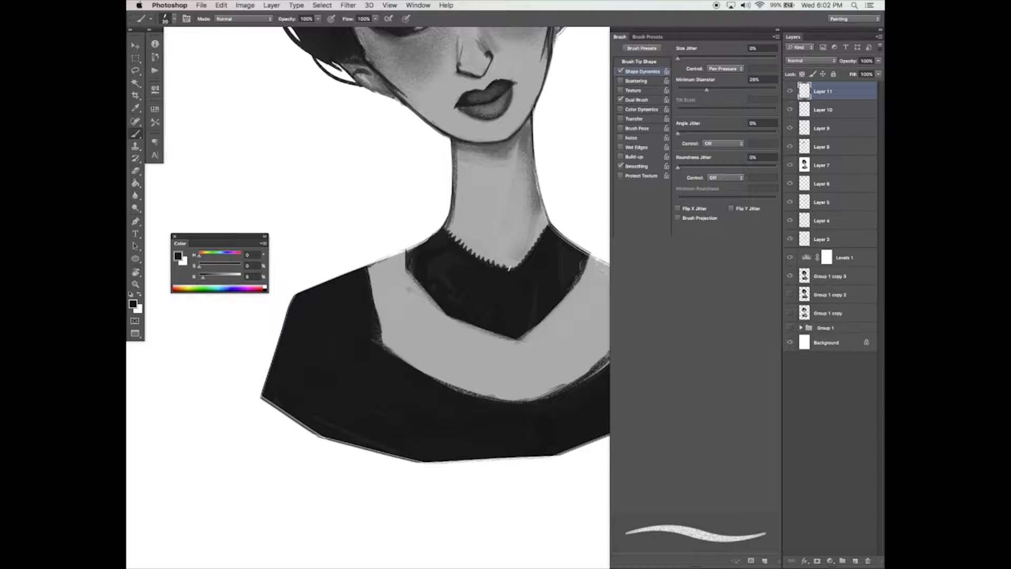
left_click_drag(508, 271, 512, 266)
Step: Paint matching teeth along the right side of the collar's upper edge with the tip angled at -62°, and set tip spacing to 19%
left_click(657, 65)
left_click_drag(765, 444, 767, 445)
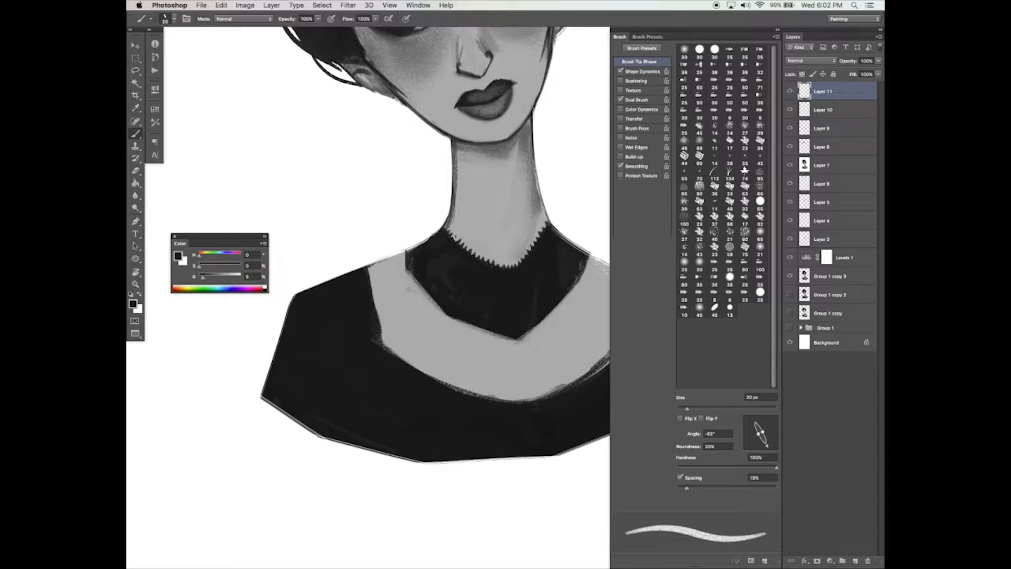
left_click_drag(527, 311, 515, 310)
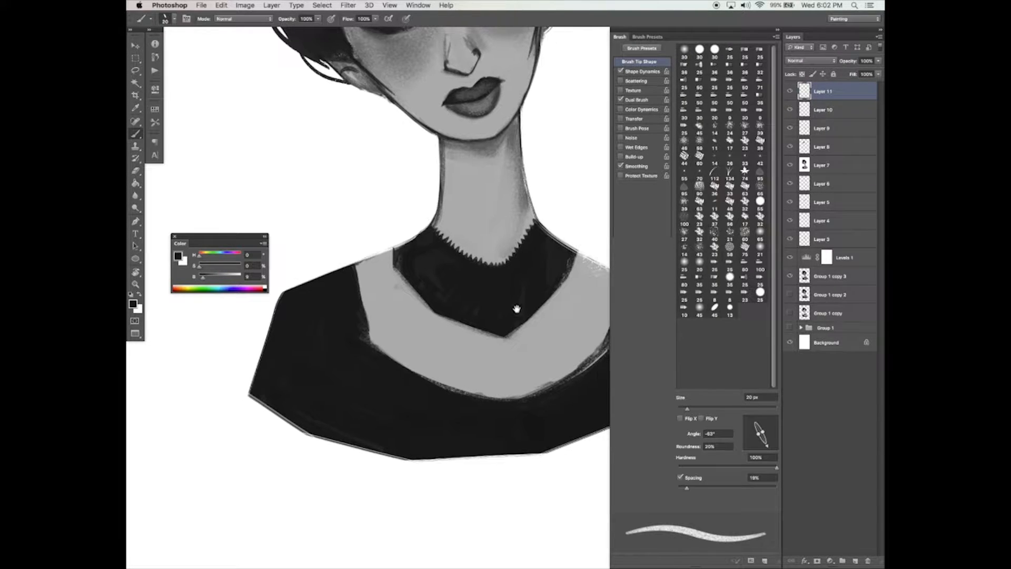
Step: Restore the brush tip to 100% roundness and paint a dark gray gem at the collar's front point using 23% brightness
left_click_drag(762, 431, 775, 426)
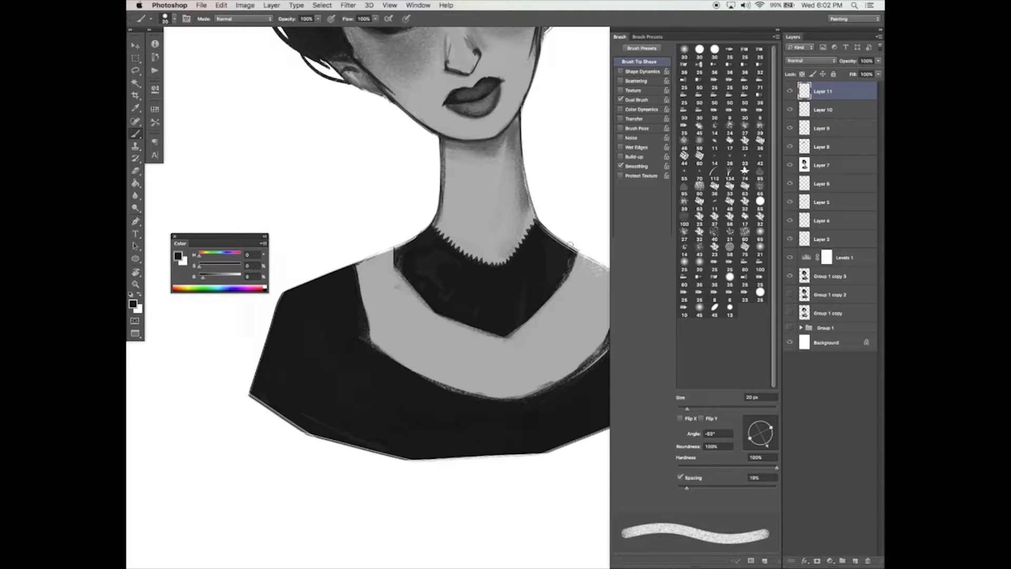
left_click(543, 273, "alt")
left_click(209, 278)
mouse_move(492, 286)
left_mouse_down()
mouse_move(486, 315)
mouse_move(498, 282)
mouse_move(508, 297)
mouse_move(481, 316)
mouse_move(506, 330)
mouse_move(516, 300)
mouse_move(479, 310)
mouse_move(479, 299)
left_mouse_up()
Step: Set up the eraser with a rough-edged brush tip, Shape Dynamics turned off and a size below 70 px
key("e")
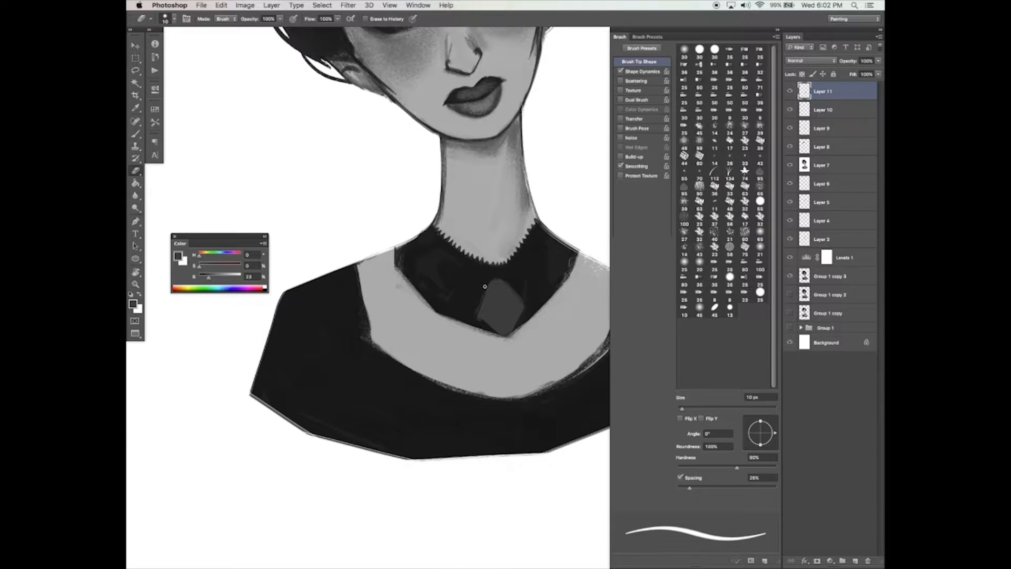
left_click(635, 73)
left_click(645, 62)
left_click(699, 141)
left_click(621, 70)
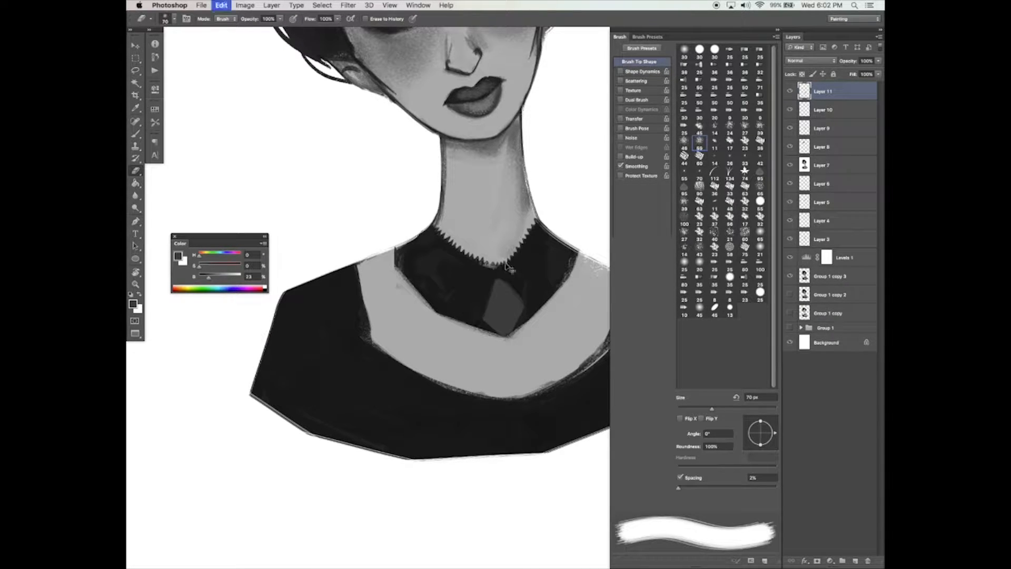
left_click_drag(706, 409, 692, 410)
Step: Trim the gray gem's edges with the eraser and repaint its outline into a pointed oval pendant
left_click_drag(474, 314, 487, 325)
mouse_move(504, 285)
left_mouse_down()
mouse_move(532, 320)
mouse_move(515, 343)
mouse_move(498, 297)
left_mouse_up()
key("b")
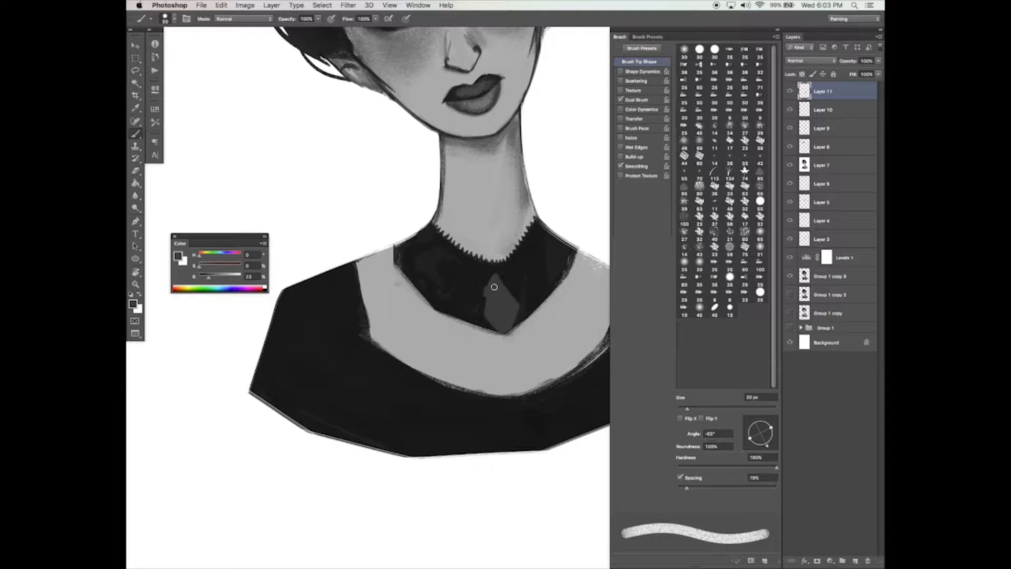
mouse_move(497, 281)
left_mouse_down()
mouse_move(517, 289)
mouse_move(508, 297)
left_mouse_up()
Step: Sample the near-black of the dress and paint a dark oval center inside the gray pendant
left_click_drag(537, 359, 531, 364)
left_click(414, 381, "alt")
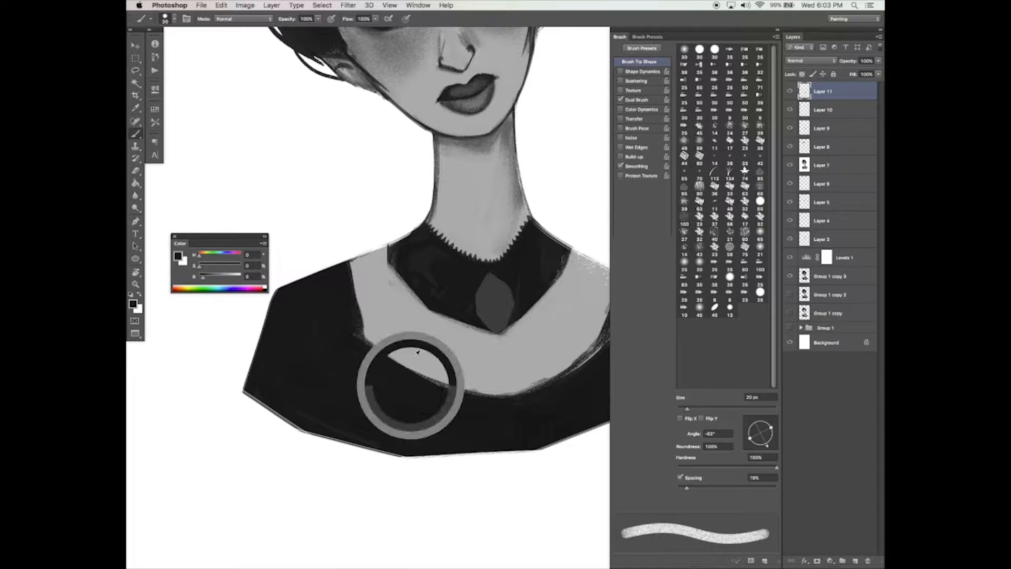
mouse_move(490, 298)
left_mouse_down()
mouse_move(493, 311)
mouse_move(491, 294)
mouse_move(490, 309)
mouse_move(499, 294)
mouse_move(489, 294)
mouse_move(490, 313)
mouse_move(504, 301)
left_mouse_up()
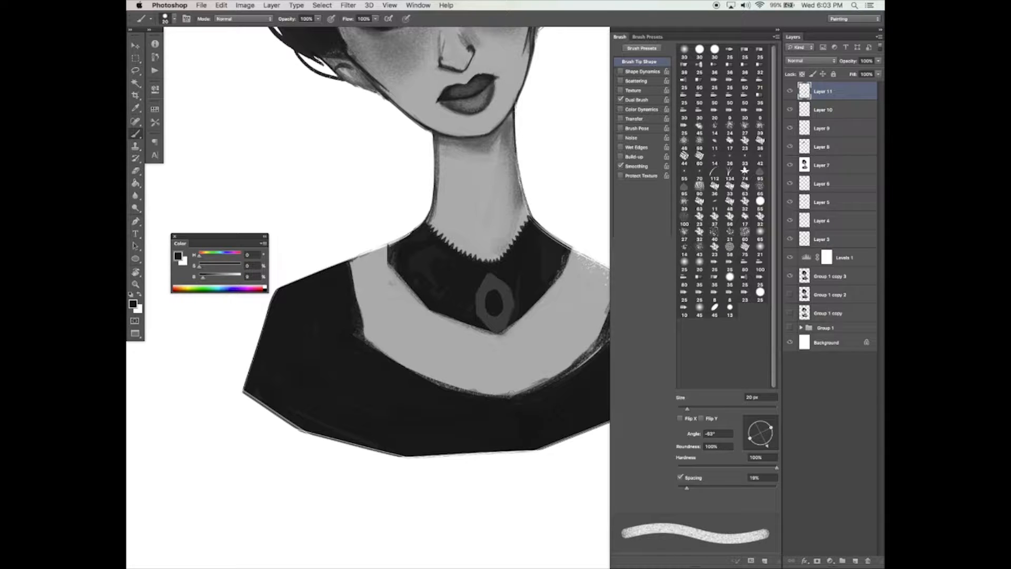
Step: Sample the pendant's gray, flatten the brush tip at -110°, and paint elongated slanted beads across the collar's left side
left_click(496, 279, "alt")
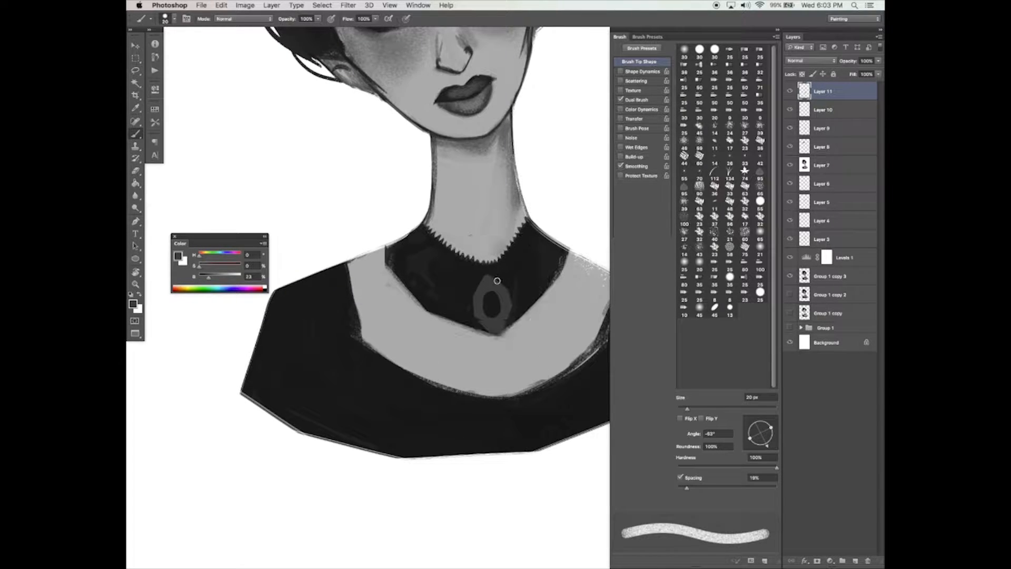
mouse_move(772, 428)
left_mouse_down()
mouse_move(760, 438)
mouse_move(767, 432)
left_mouse_up()
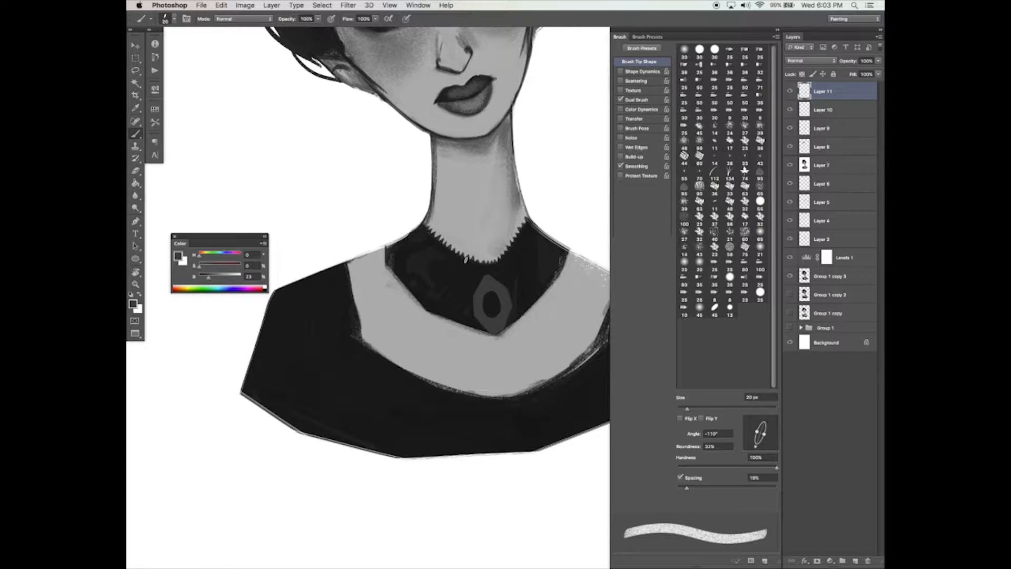
mouse_move(461, 268)
left_mouse_down()
mouse_move(456, 314)
mouse_move(459, 297)
left_mouse_up()
key("super+z")
mouse_move(453, 253)
left_mouse_down()
mouse_move(430, 310)
mouse_move(446, 259)
mouse_move(437, 293)
left_mouse_up()
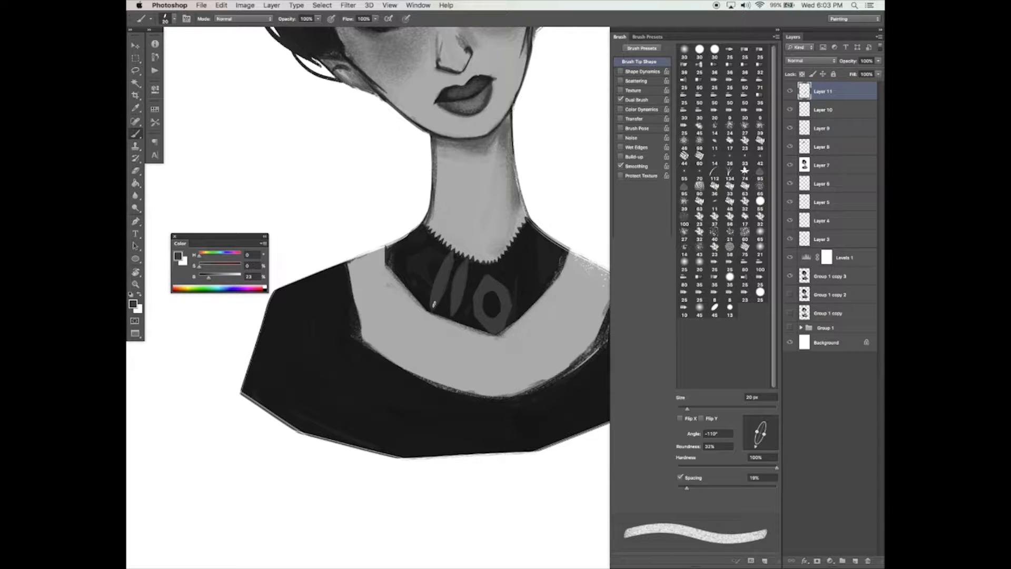
mouse_move(439, 242)
left_mouse_down()
mouse_move(411, 284)
mouse_move(439, 242)
mouse_move(430, 255)
mouse_move(401, 253)
mouse_move(425, 235)
mouse_move(399, 258)
left_mouse_up()
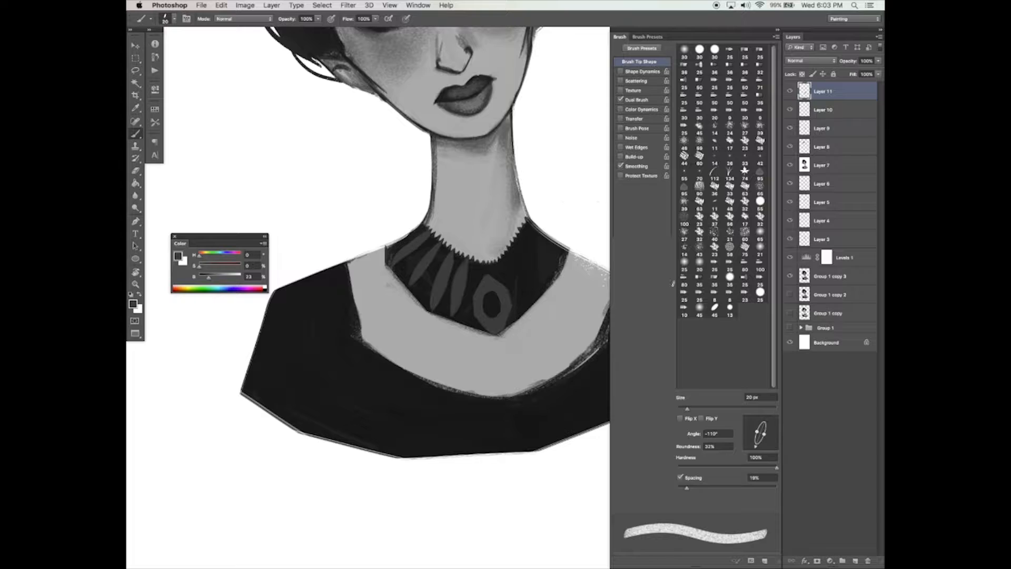
Step: Rotate the flattened brush tip to -67° and paint matching elongated gray beads across the collar's right side
left_click(767, 447)
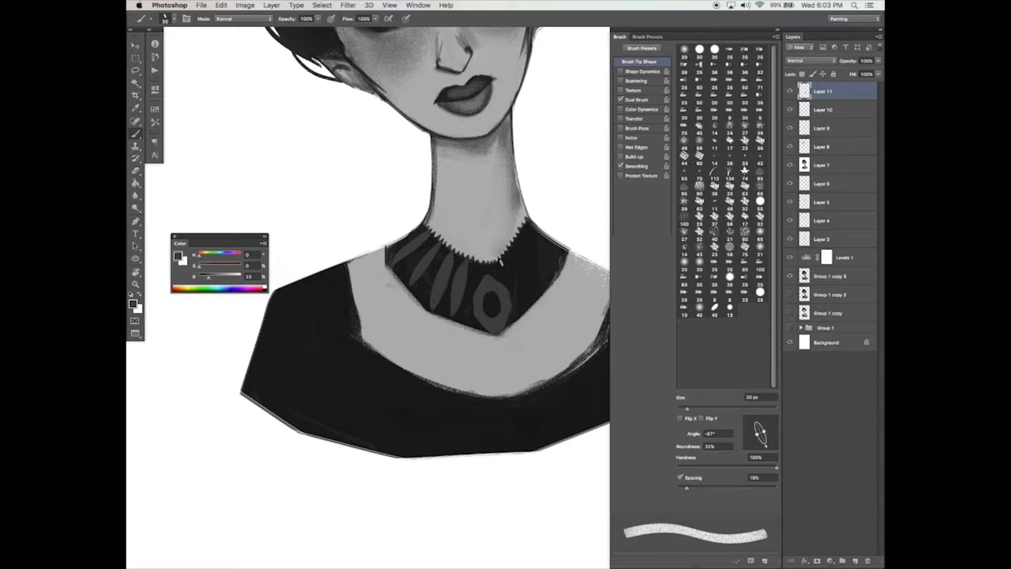
mouse_move(501, 265)
left_mouse_down()
mouse_move(523, 305)
mouse_move(500, 264)
mouse_move(519, 295)
left_mouse_up()
key("r")
mouse_move(518, 252)
left_mouse_down()
mouse_move(530, 254)
mouse_move(530, 301)
mouse_move(512, 264)
mouse_move(527, 300)
left_mouse_up()
key("super+z")
mouse_move(523, 252)
left_mouse_down()
mouse_move(540, 298)
mouse_move(521, 258)
mouse_move(545, 296)
mouse_move(524, 257)
mouse_move(538, 287)
mouse_move(551, 280)
mouse_move(547, 258)
mouse_move(557, 283)
mouse_move(544, 263)
mouse_move(566, 264)
mouse_move(550, 241)
left_mouse_up()
key("super+z")
Step: Sample black, restore the brush tip to 100% roundness, and touch up the pendant's dark center
left_click_drag(558, 392, 562, 388)
left_click_drag(490, 411, 491, 402)
left_click(480, 274, "alt")
left_click_drag(765, 431, 773, 428)
mouse_move(479, 295)
left_mouse_down()
mouse_move(485, 306)
mouse_move(482, 298)
left_mouse_up()
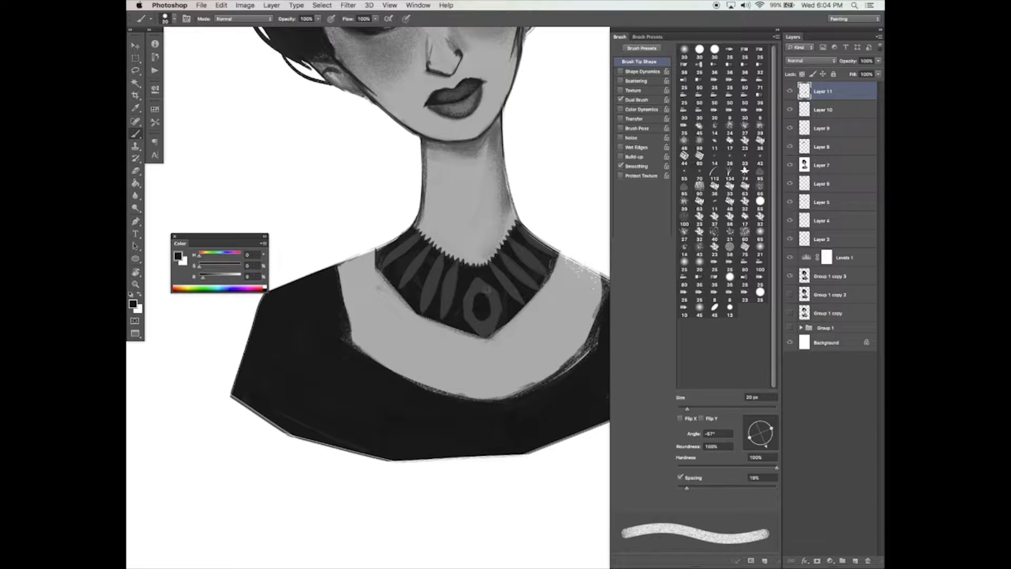
Step: Add a new layer above Layer 11, enlarge the brush, and enable Shape Dynamics for it
left_click(517, 282, "super")
left_click(856, 561)
left_click(694, 409)
left_click(647, 71)
Step: Lighten the sampled pendant gray to 43% brightness and, with a smaller brush, paint two light facets at the pendant's upper tip
left_click(489, 311, "alt")
left_click_drag(220, 277, 217, 278)
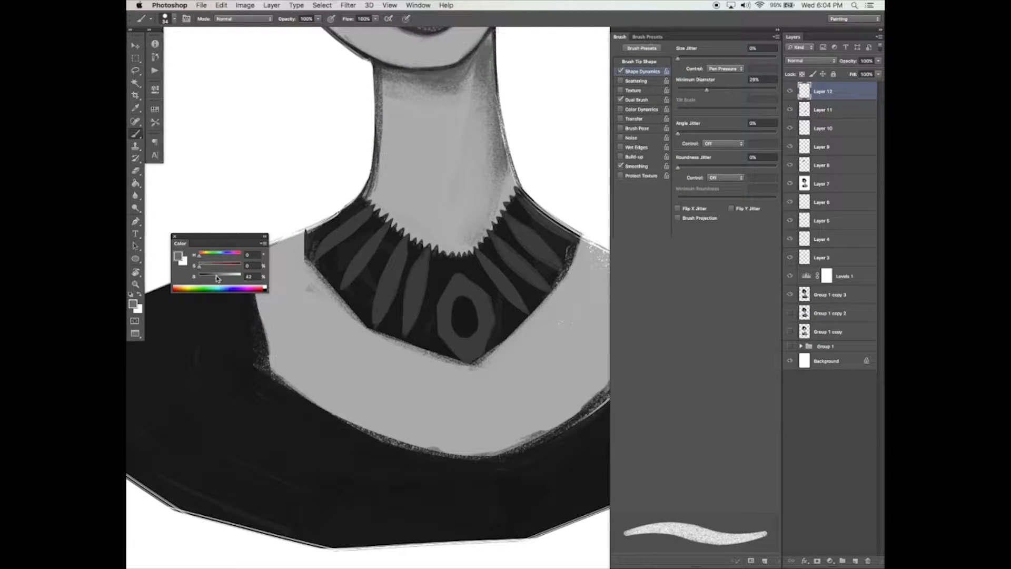
key("bracketleft")
key("bracketleft")
key("bracketleft")
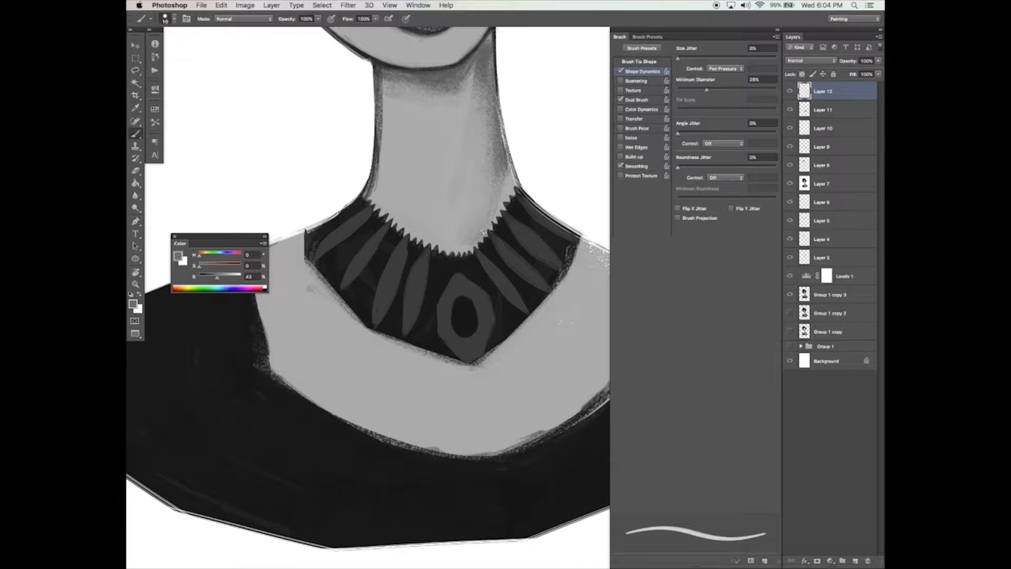
left_click_drag(456, 287, 461, 283)
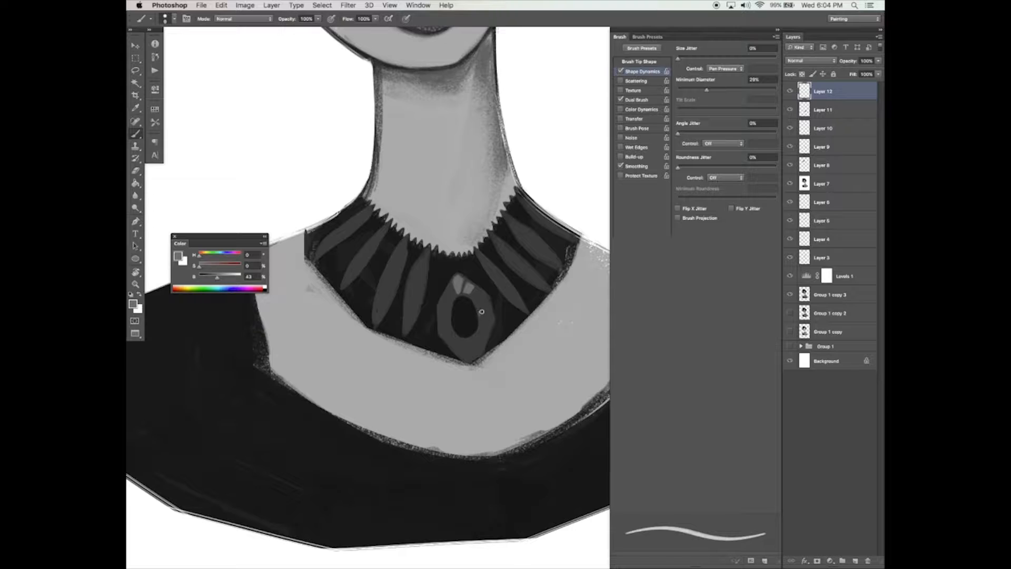
scroll(476, 255, "down", 2)
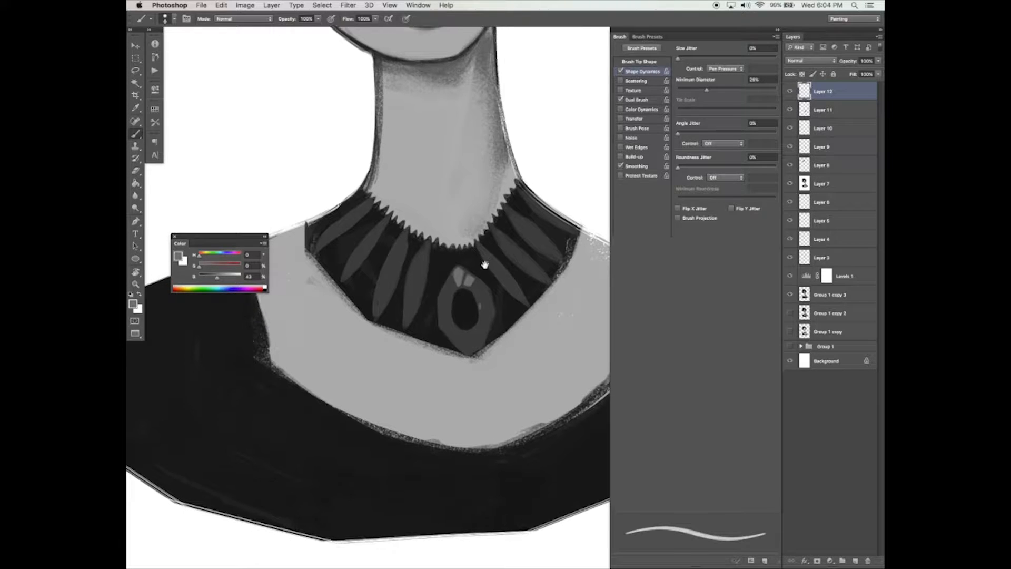
key("e")
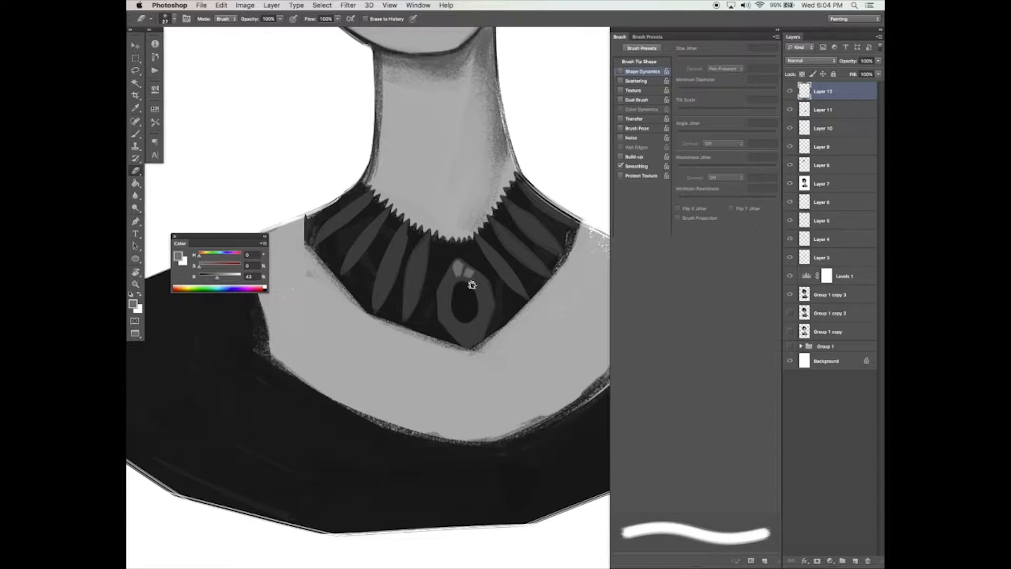
key("b")
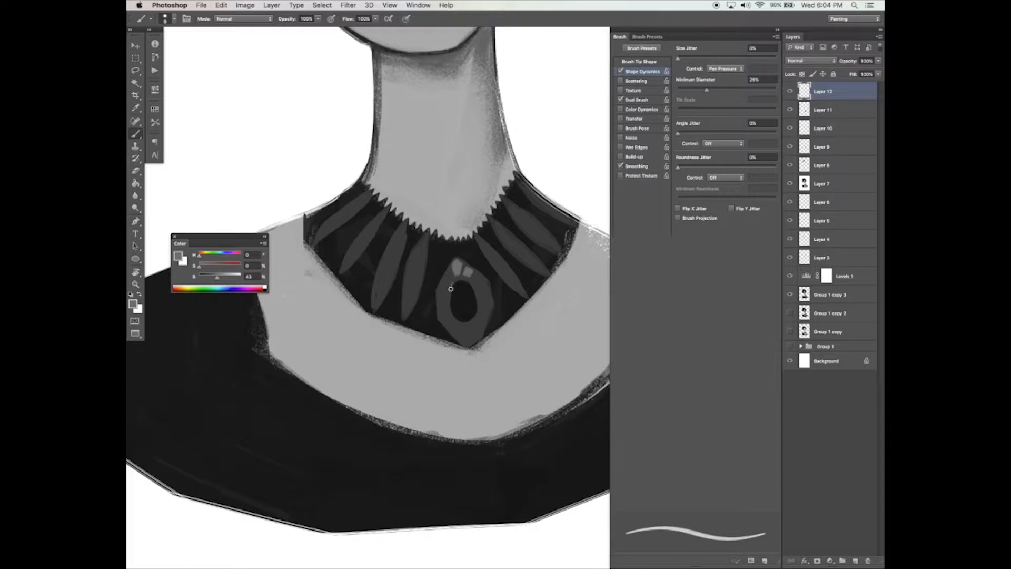
Step: Paint a light gray ring around the pendant's dark center and another facet at its upper left
scroll(452, 282, "up", 4)
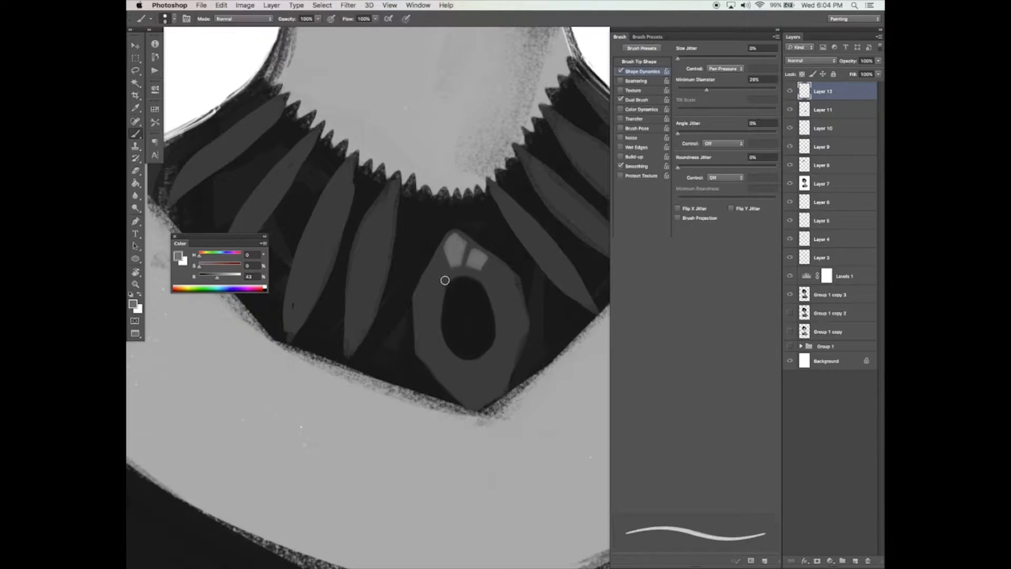
left_click_drag(445, 280, 441, 340)
mouse_move(445, 279)
left_mouse_down()
mouse_move(491, 289)
mouse_move(499, 343)
mouse_move(444, 350)
mouse_move(472, 365)
mouse_move(495, 347)
left_mouse_up()
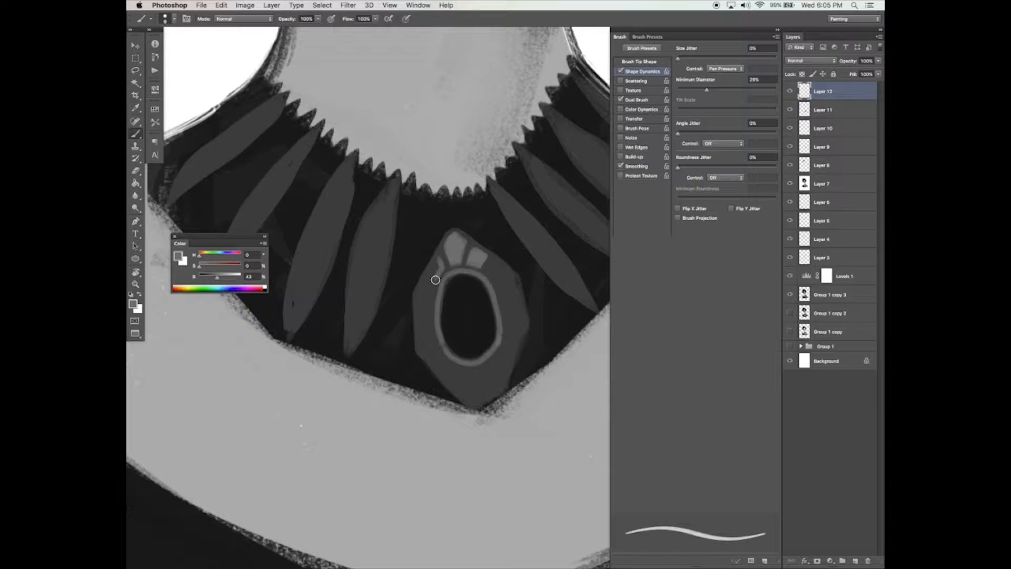
Step: Shrink the eraser and trim the outer edge of the pendant's upper-left facets
key("e")
key("bracketleft")
key("bracketleft")
key("bracketleft")
left_click_drag(426, 265, 445, 226)
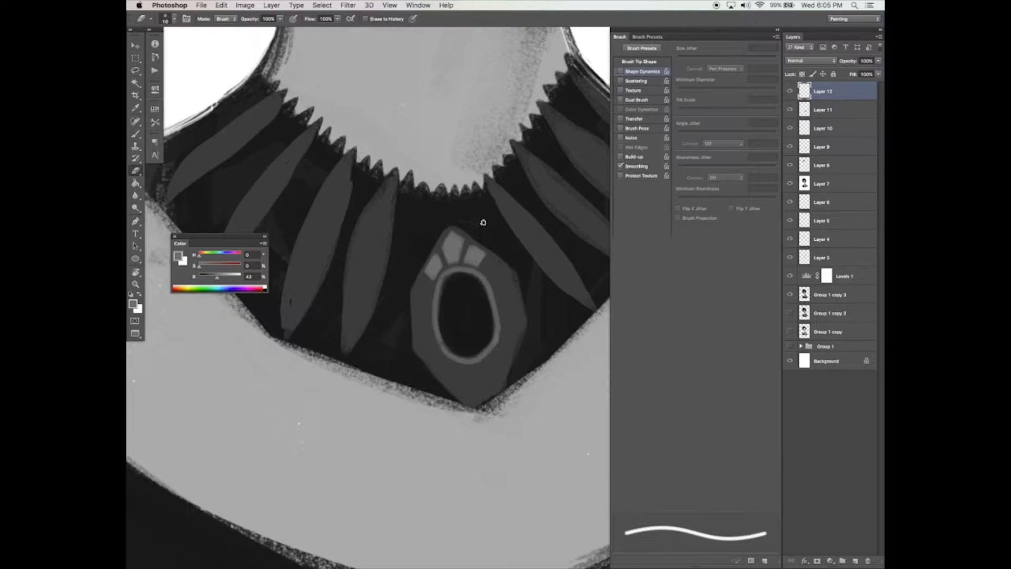
key("b")
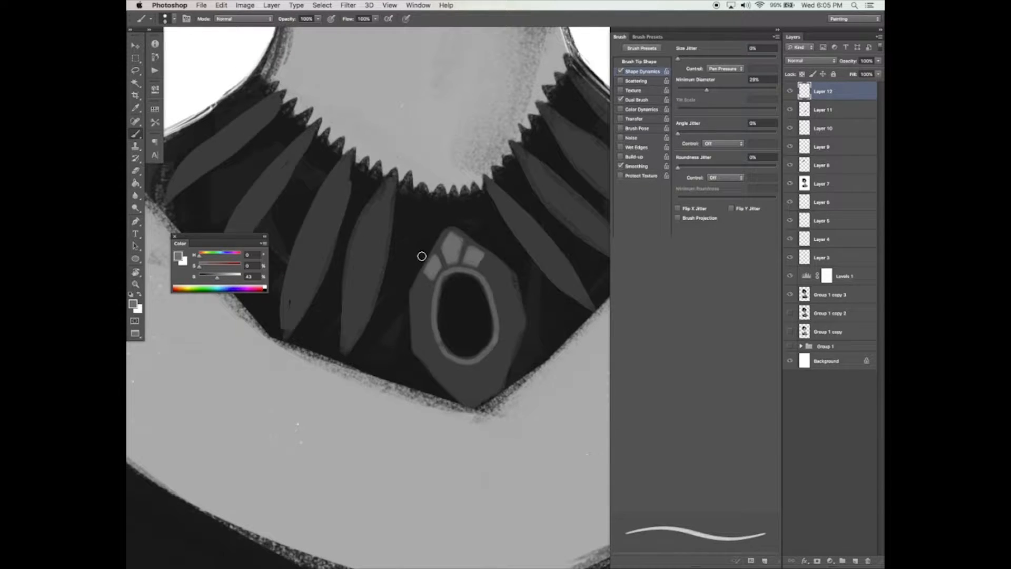
Step: Paint light gray facets at the middle of the pendant's left and right sides and a pointed one at its lower tip
left_click_drag(423, 313, 422, 321)
left_click_drag(500, 302, 524, 302)
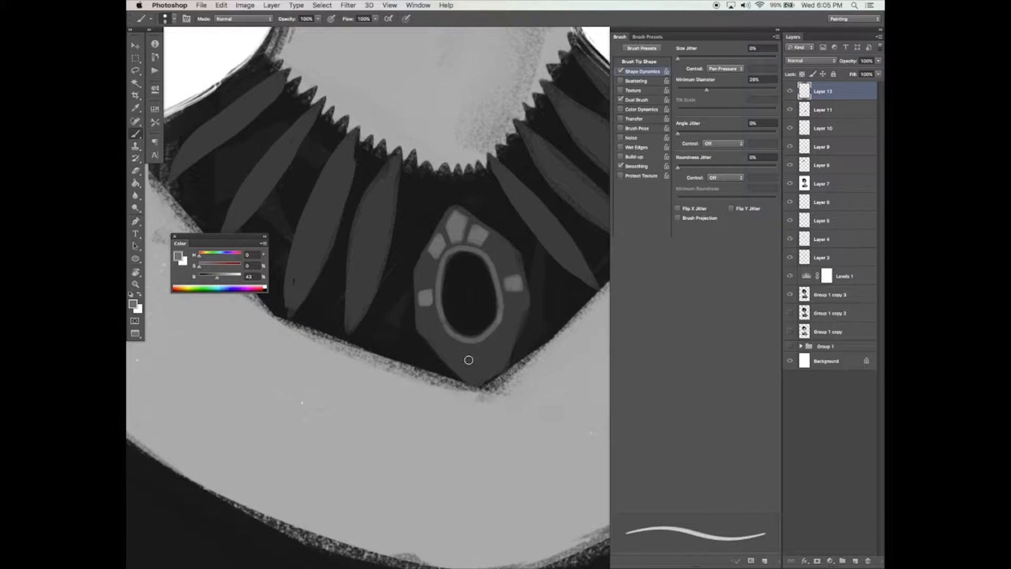
mouse_move(469, 348)
left_mouse_down()
mouse_move(485, 362)
mouse_move(472, 375)
mouse_move(486, 366)
left_mouse_up()
key("e")
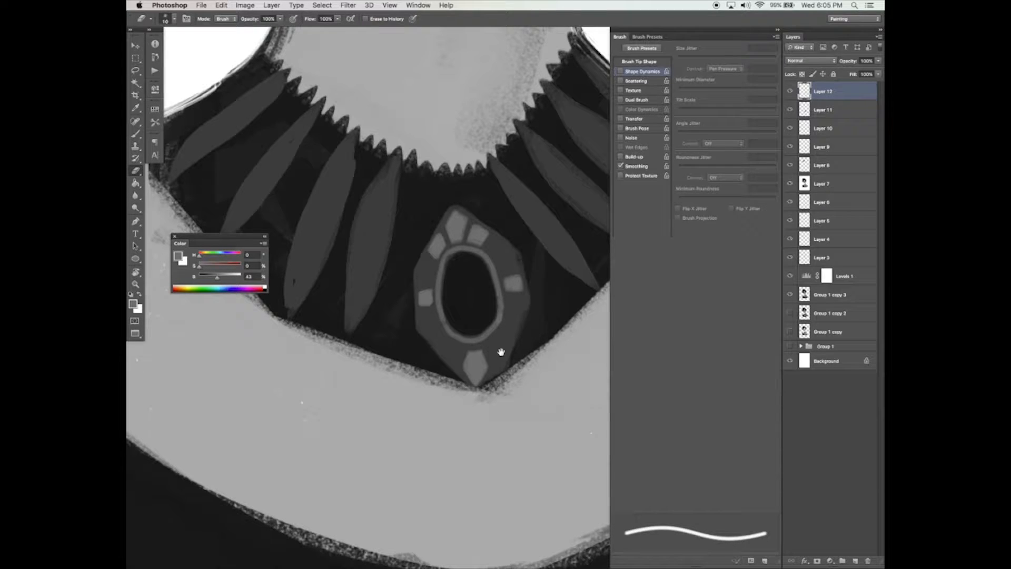
Step: Fill the remaining gaps around the pendant's oval ring with evenly spaced light gray facets
key("b")
mouse_move(428, 323)
left_mouse_down()
mouse_move(421, 277)
mouse_move(432, 271)
mouse_move(422, 278)
left_mouse_up()
mouse_move(503, 265)
left_mouse_down()
mouse_move(510, 262)
mouse_move(494, 246)
left_mouse_up()
left_click_drag(425, 263, 430, 257)
mouse_move(511, 299)
left_mouse_down()
mouse_move(519, 294)
mouse_move(513, 301)
left_mouse_up()
mouse_move(438, 329)
left_mouse_down()
mouse_move(434, 341)
mouse_move(444, 339)
mouse_move(458, 358)
mouse_move(499, 364)
mouse_move(512, 324)
left_mouse_up()
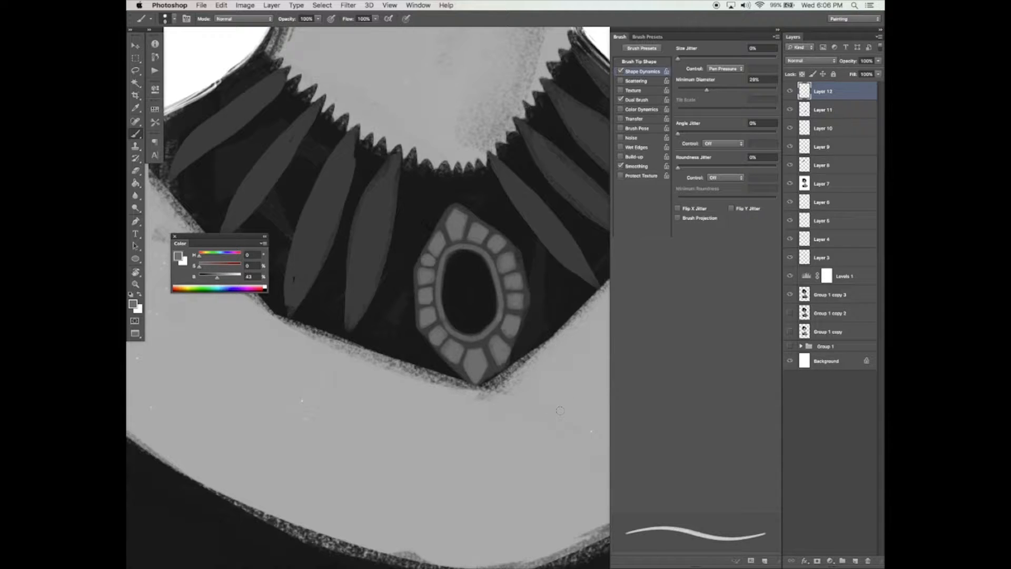
Step: Sample the pendant's darker gray and paint small pointed petals all around its outer edge
left_click(436, 253, "alt")
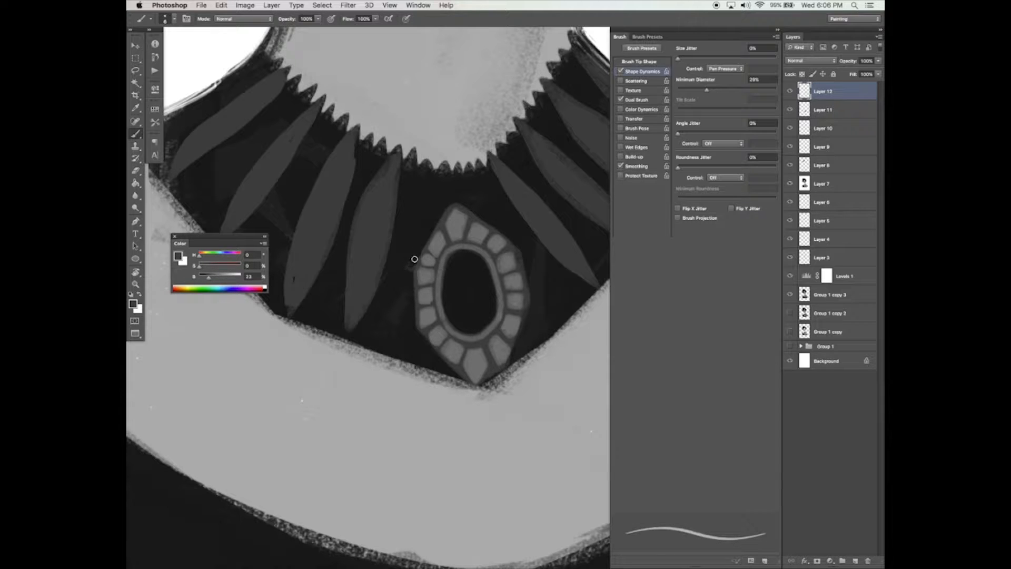
key("super+z")
mouse_move(416, 286)
left_mouse_down()
mouse_move(417, 265)
mouse_move(415, 284)
mouse_move(408, 277)
mouse_move(428, 239)
left_mouse_up()
left_click_drag(412, 319, 414, 318)
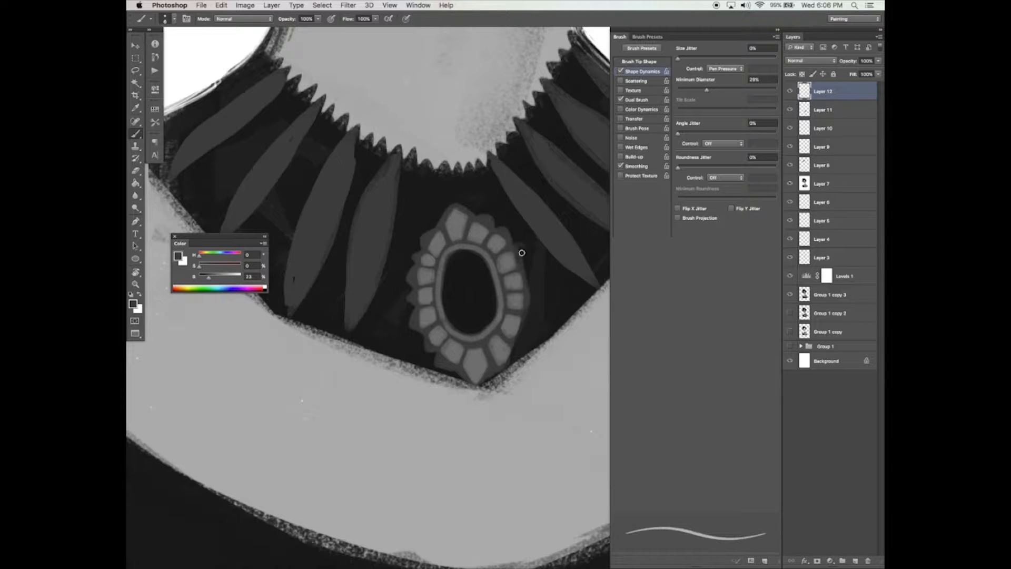
mouse_move(520, 254)
left_mouse_down()
mouse_move(532, 279)
mouse_move(524, 248)
mouse_move(538, 263)
mouse_move(526, 307)
mouse_move(533, 300)
mouse_move(518, 356)
mouse_move(488, 376)
left_mouse_up()
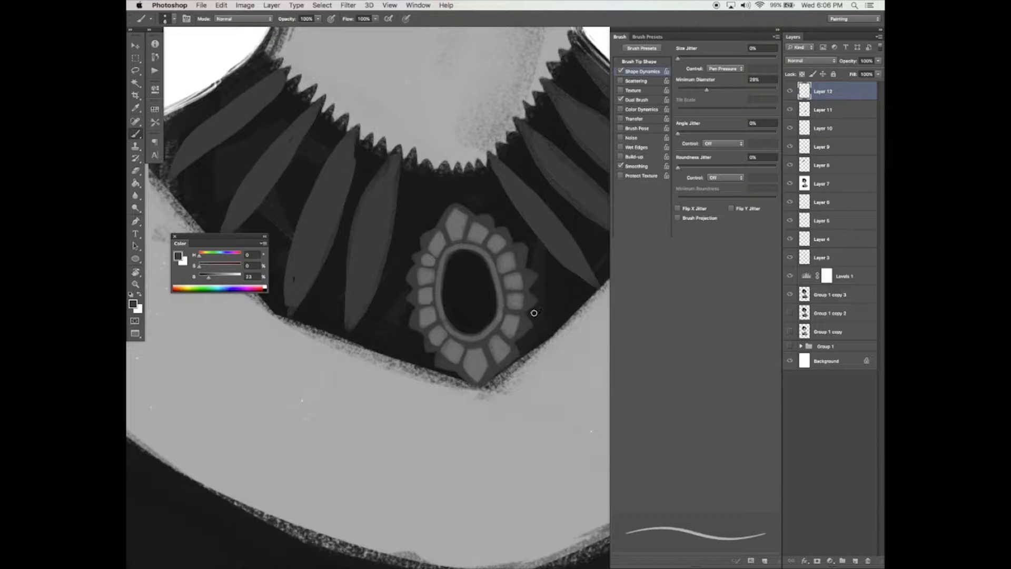
Step: Enlarge the brush and turn off Shape Dynamics for it
key("]")
key("]")
left_click(620, 71)
key("]")
key("]")
key("]")
key("]")
left_click_drag(466, 272, 466, 297)
key("super+alt+z")
key("super+alt+z")
left_click(480, 288, "alt")
left_click_drag(203, 277, 207, 277)
mouse_move(467, 268)
left_mouse_down()
mouse_move(456, 282)
mouse_move(474, 287)
left_mouse_up()
key("super+alt+z")
Step: Sample the pendant's dark center, lighten the color slightly and paint a soft oval glow inside it
left_click(471, 268, "alt")
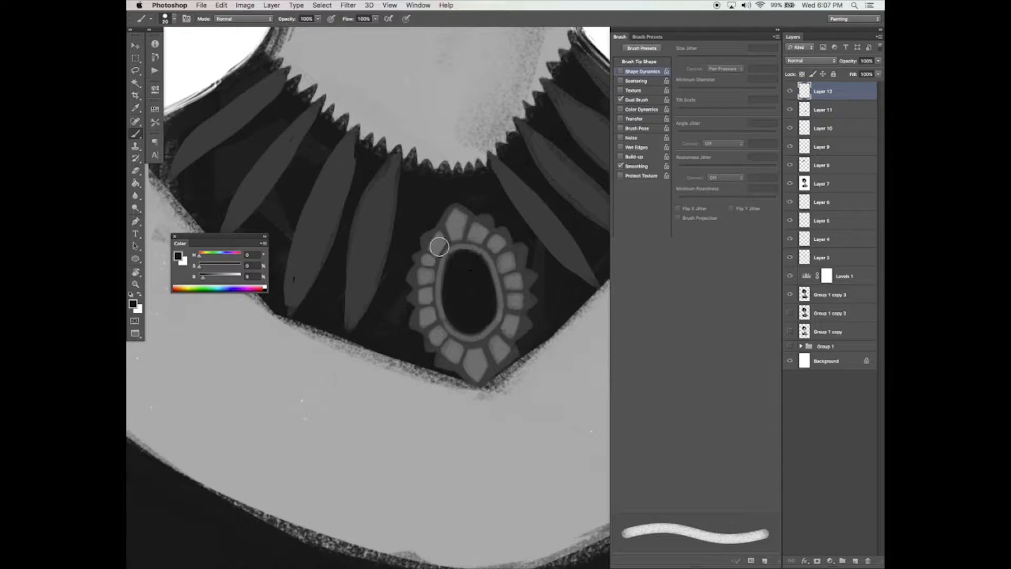
left_click_drag(202, 276, 207, 277)
left_click_drag(472, 285, 470, 303)
Step: Turn Shape Dynamics back on and dab a lighter gray and an 88% brightness highlight on the upper part of the pendant's center stone
left_click_drag(207, 277, 212, 277)
left_click(621, 71)
left_click(620, 71)
left_click(466, 275)
left_click_drag(213, 277, 243, 279)
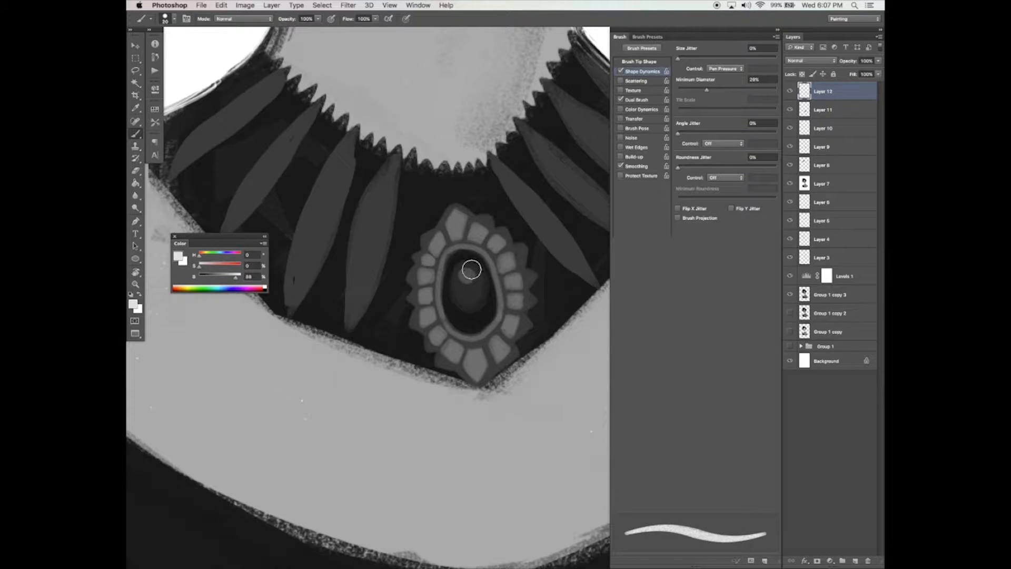
left_click(468, 273)
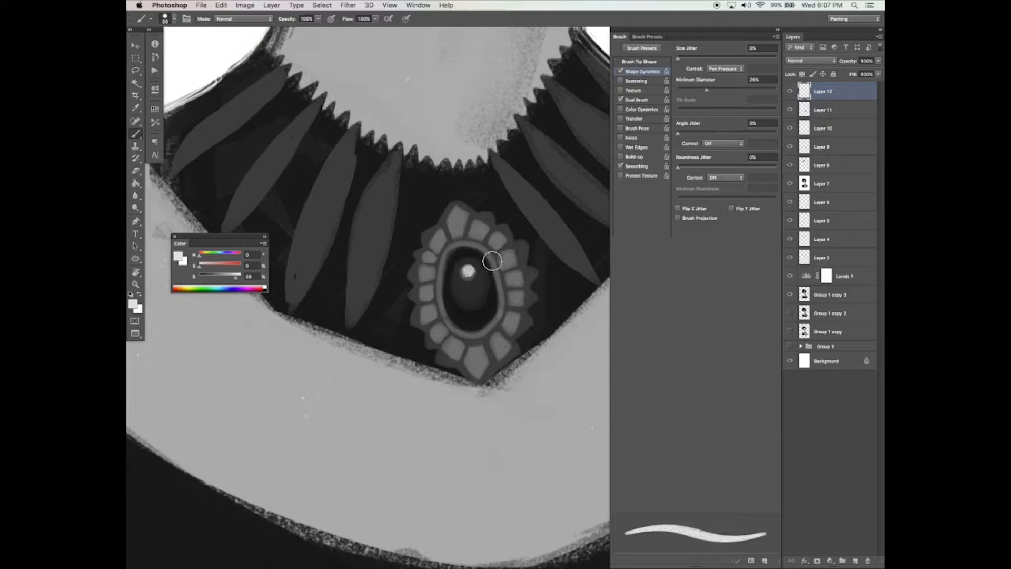
Step: Shrink the brush to a fine size for highlight strokes on the pendant's facets
key("bracketleft")
key("bracketleft")
key("bracketleft")
key("bracketleft")
key("bracketleft")
key("bracketleft")
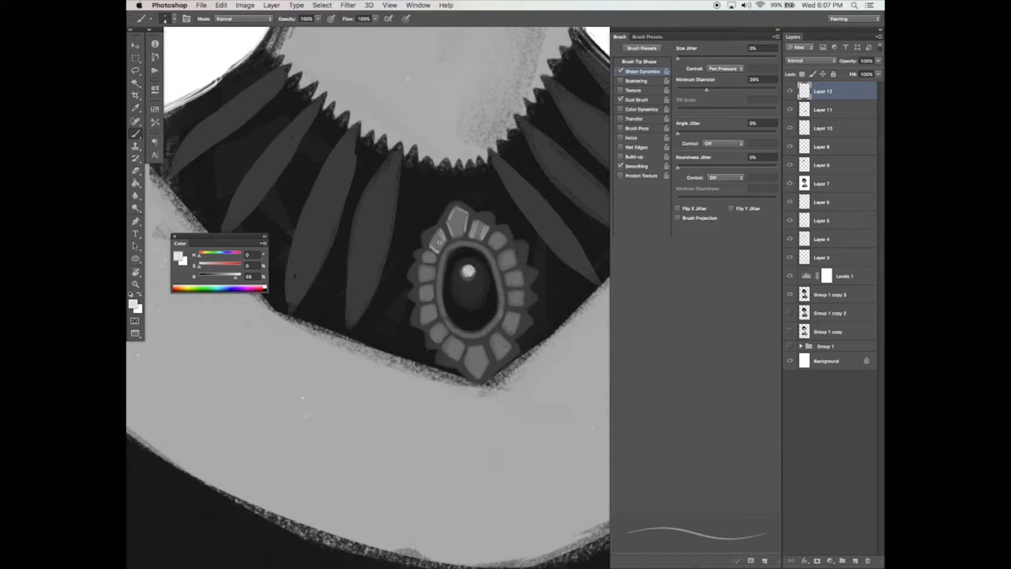
Step: Examine how the necklace and pendant look against the whole portrait
key("ctrl+minus")
key("ctrl+minus")
key("ctrl+minus")
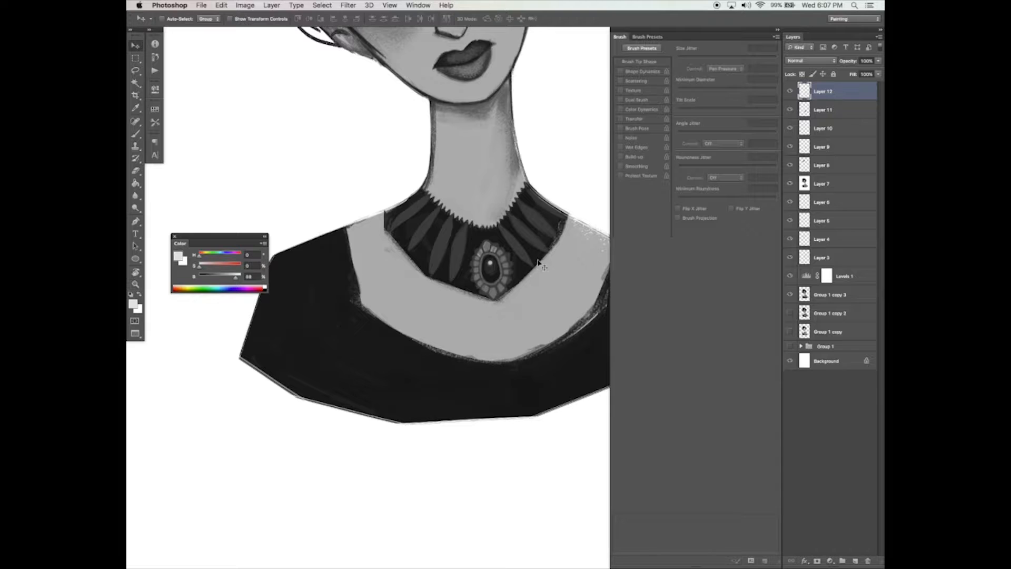
key("ctrl+minus")
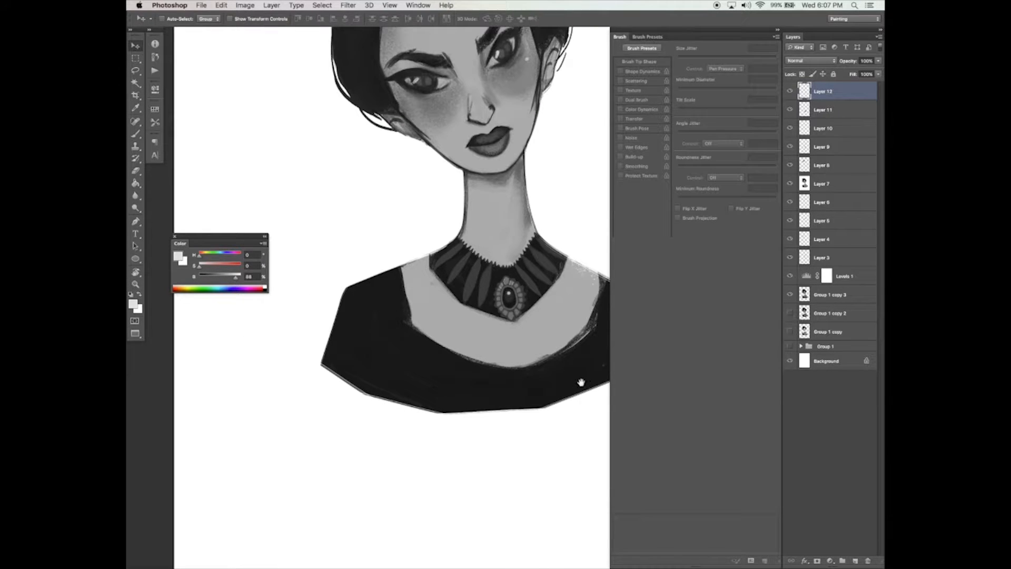
left_click_drag(583, 383, 531, 397)
key("ctrl+minus")
key("z")
left_click_drag(502, 326, 502, 327)
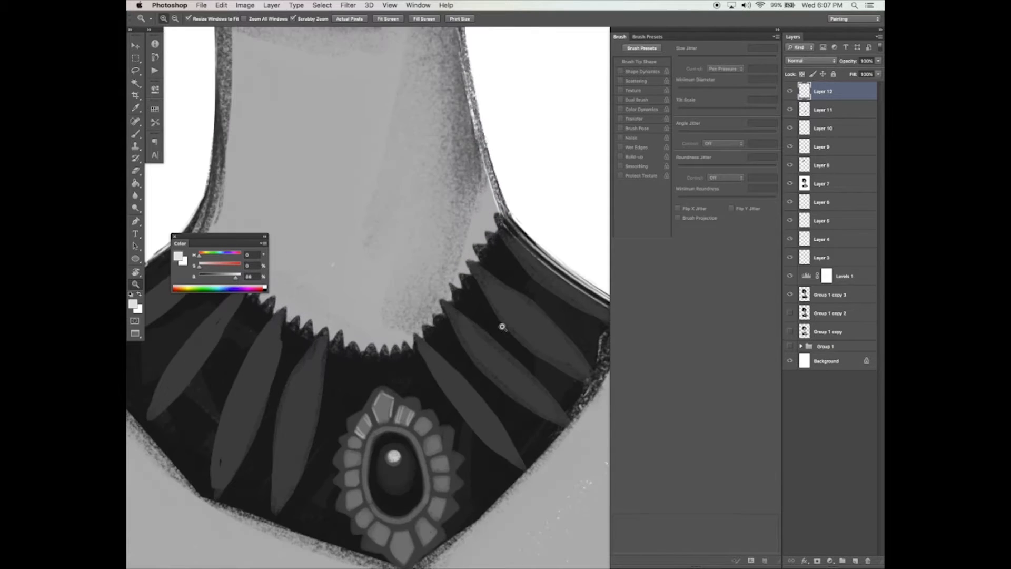
Step: Undo the light highlight strokes on the pendant's upper facets
key("e")
key("super+z")
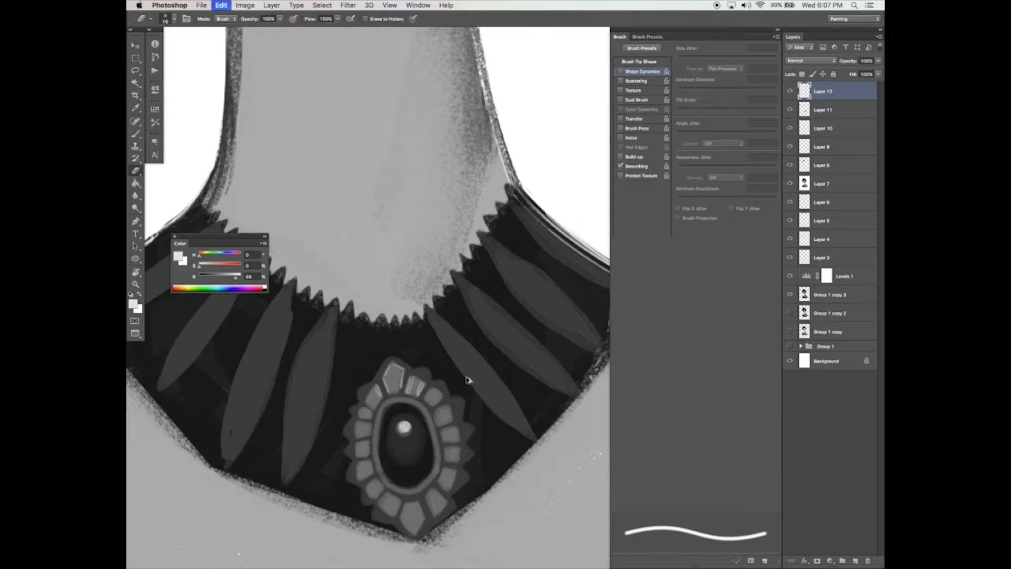
key("alt+super+z")
Step: Outline the pointed petals along the pendant's left side with a thin gray line at 43% brightness
left_click_drag(463, 389, 543, 257)
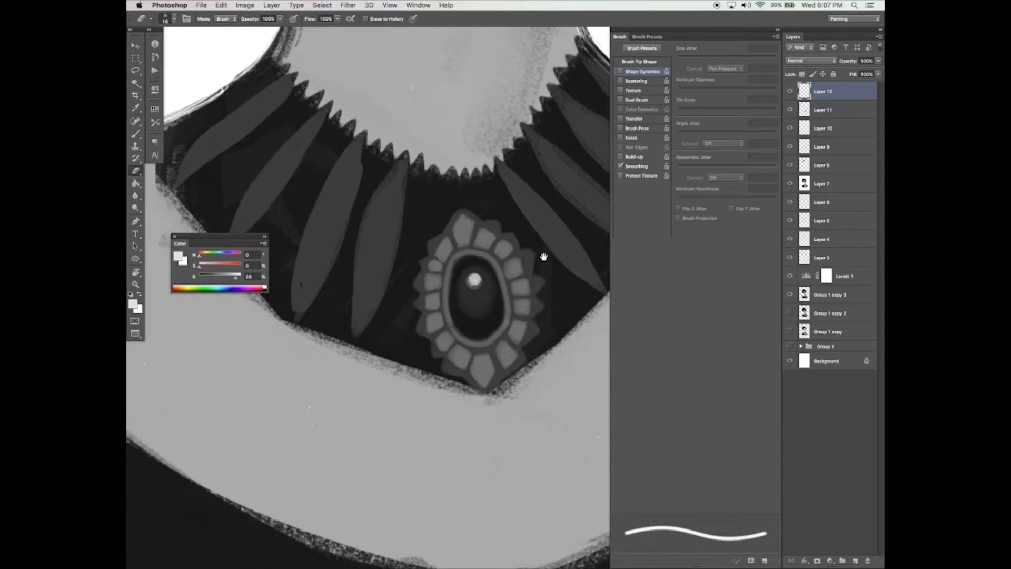
key("Tab")
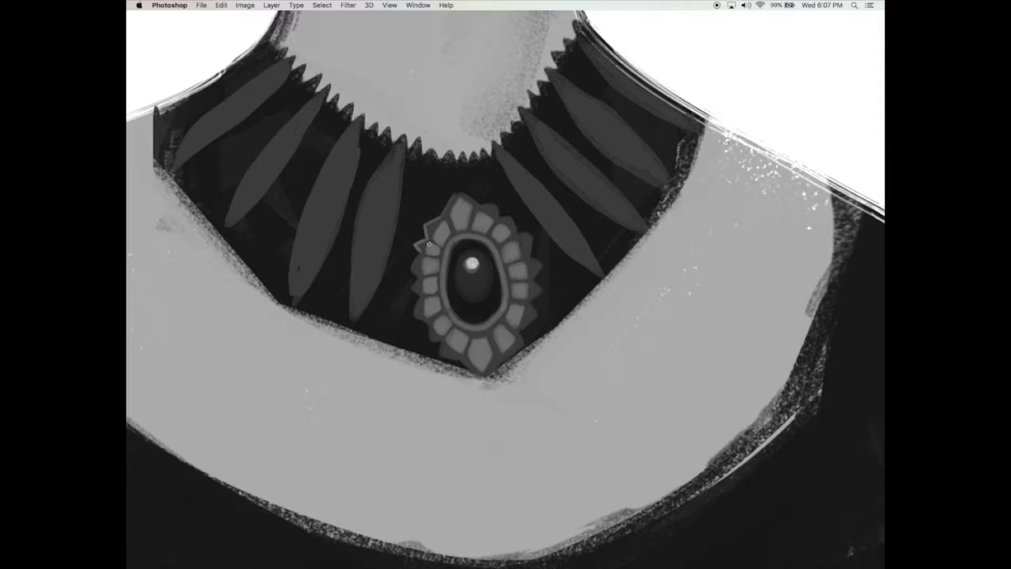
key("Tab")
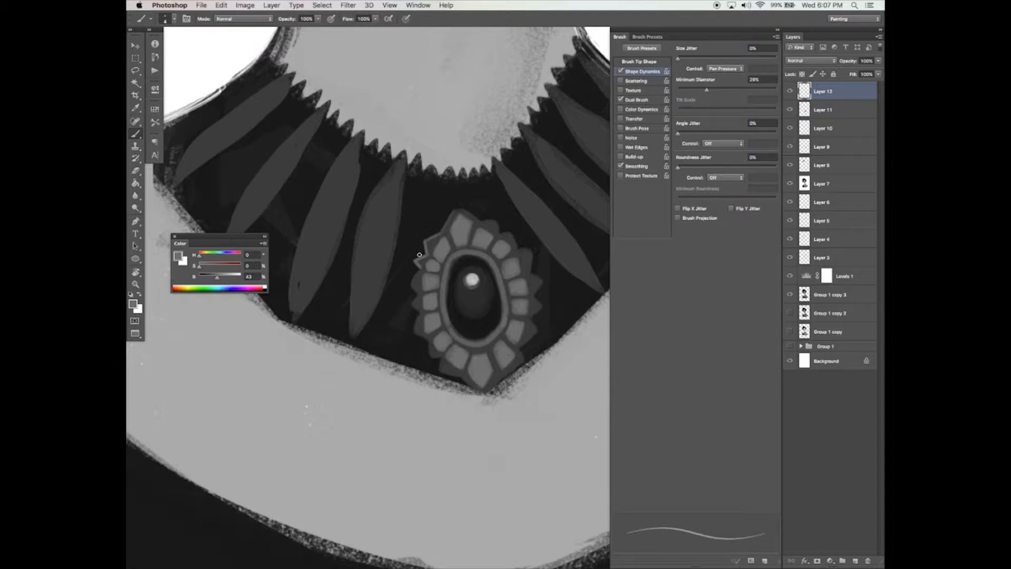
key("Tab")
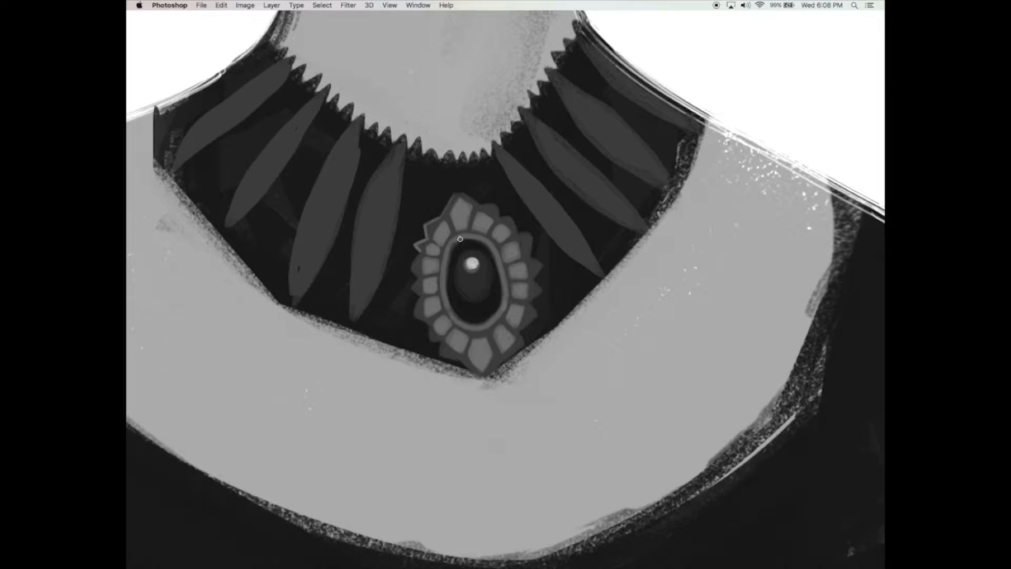
mouse_move(411, 268)
left_mouse_down()
mouse_move(419, 254)
mouse_move(422, 277)
mouse_move(411, 281)
left_mouse_up()
left_click_drag(414, 308, 410, 305)
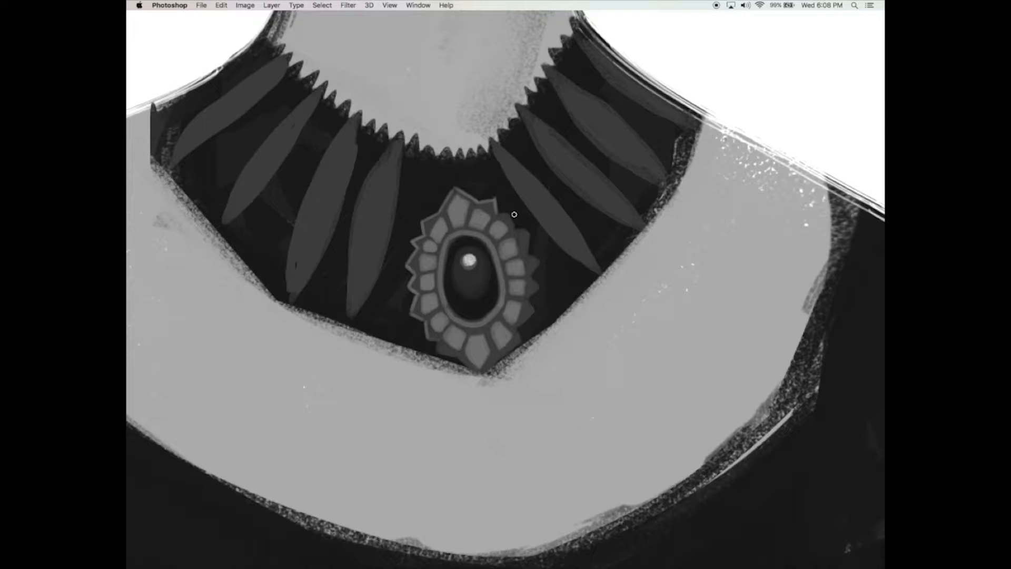
Step: Continue the thin gray petal outline down the pendant's right side and around its lower edge
mouse_move(509, 213)
left_mouse_down()
mouse_move(536, 216)
mouse_move(531, 236)
mouse_move(555, 209)
mouse_move(541, 262)
left_mouse_up()
mouse_move(541, 262)
left_mouse_down()
mouse_move(554, 248)
mouse_move(538, 289)
mouse_move(530, 278)
mouse_move(534, 311)
mouse_move(519, 345)
left_mouse_up()
mouse_move(460, 358)
left_mouse_down()
mouse_move(438, 352)
mouse_move(490, 366)
mouse_move(519, 345)
left_mouse_up()
key("super+minus")
key("super+minus")
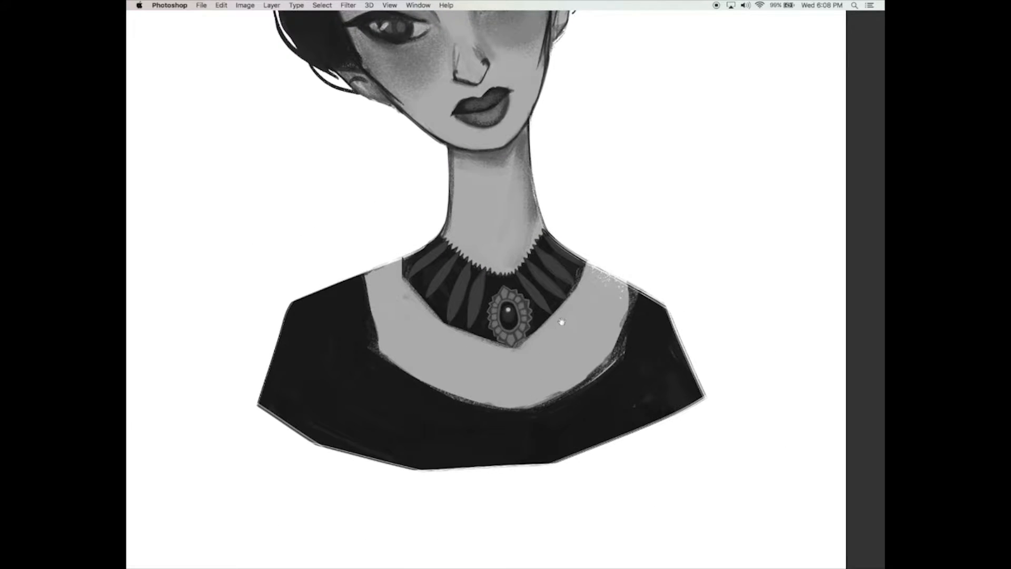
scroll(549, 309, "up", 5)
mouse_move(423, 246)
left_mouse_down()
mouse_move(433, 225)
mouse_move(431, 252)
left_mouse_up()
left_click(636, 100, "alt")
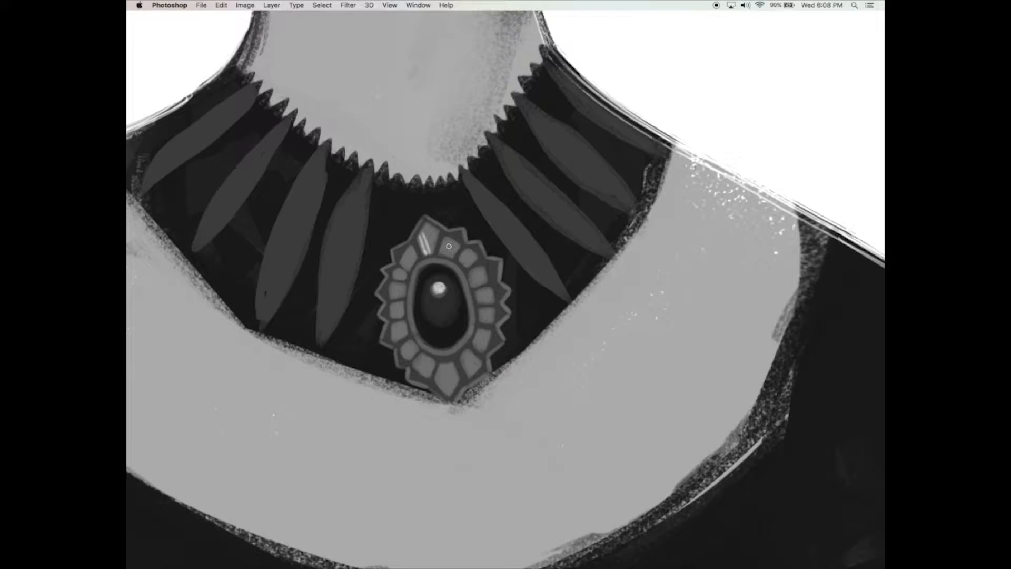
key("super+z")
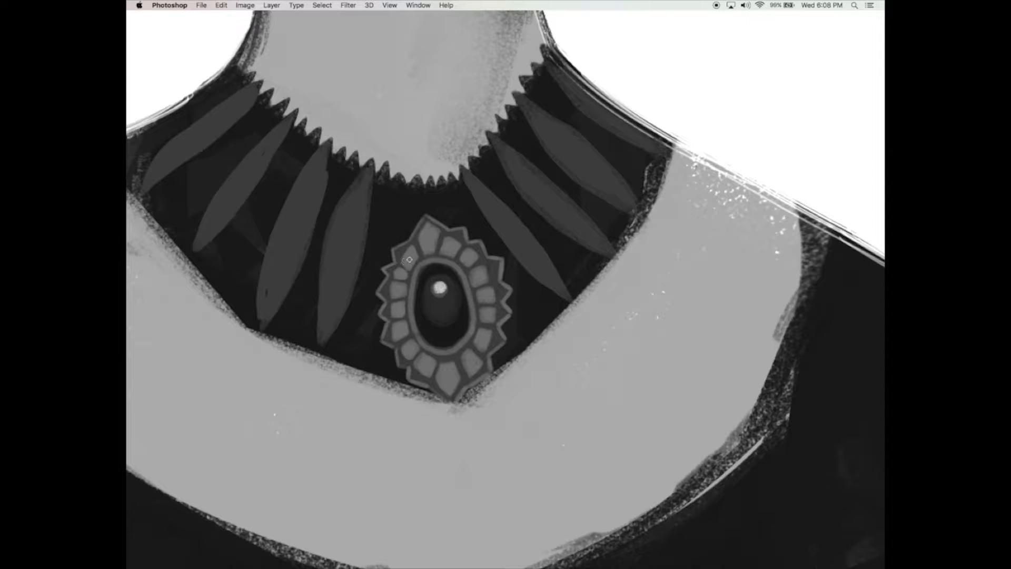
Step: Paint small light highlights on the facets around the pendant's upper edge
left_click_drag(409, 260, 454, 244)
left_click(422, 322, "alt")
left_click(435, 325, "alt")
left_click(436, 324, "alt")
left_click(436, 326, "alt")
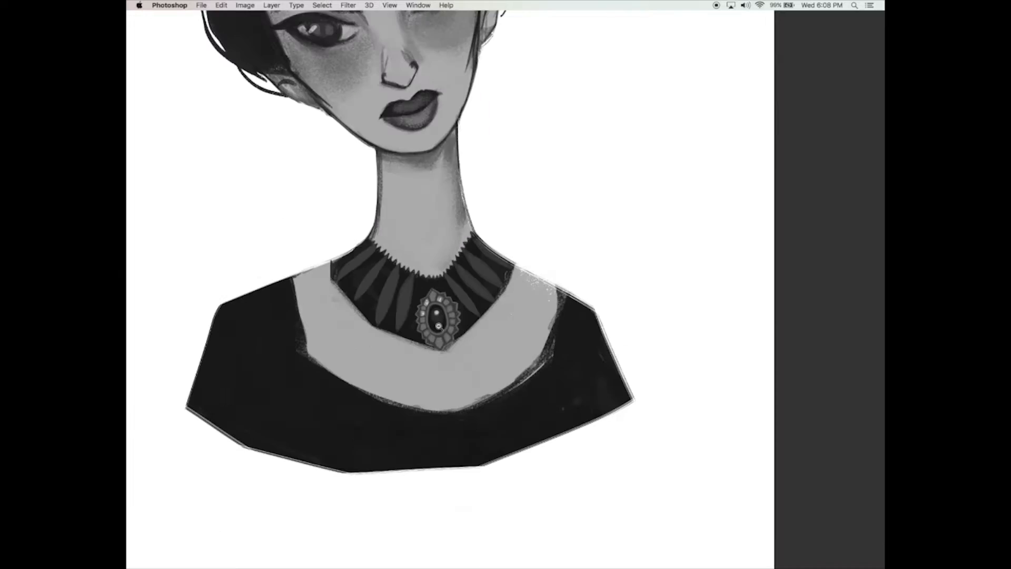
left_click(442, 325, "alt")
left_click(460, 322, "alt")
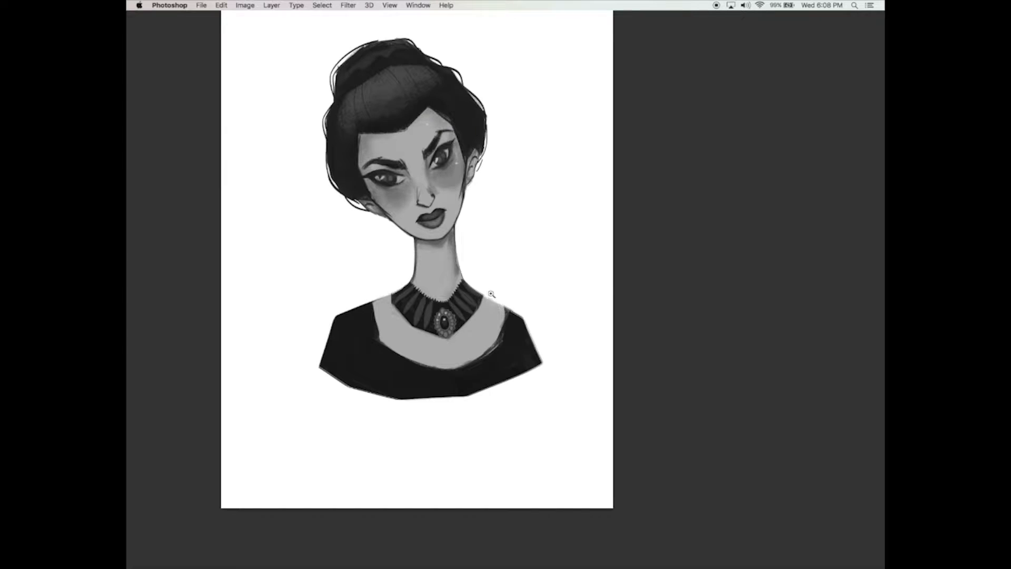
Step: Examine the pendant's highlights up close and in relation to the neck and shoulders
left_click(454, 309)
left_click(453, 310)
left_click(453, 310)
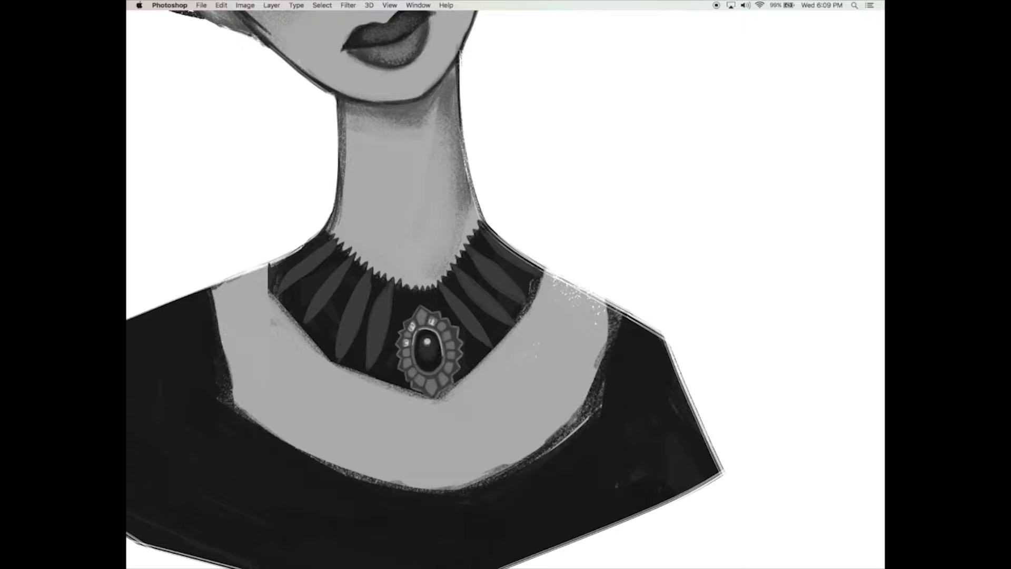
left_click(497, 315, "alt")
left_click(498, 313, "alt")
left_click(523, 273)
left_click(523, 273)
left_click(515, 278, "alt")
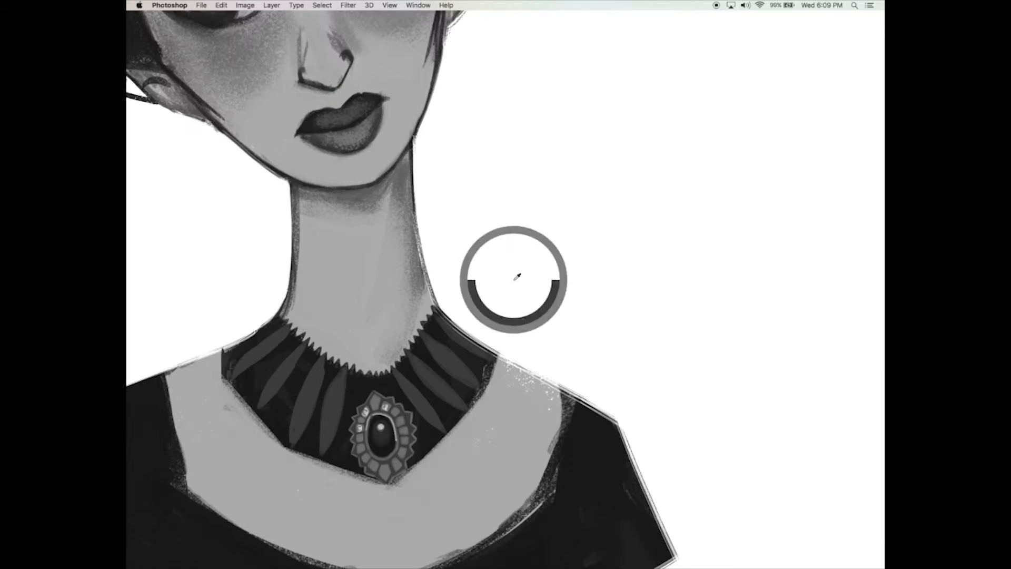
mouse_move(344, 414)
left_mouse_down()
mouse_move(355, 395)
mouse_move(385, 409)
left_mouse_up()
left_click_drag(387, 364, 386, 329)
key("super+alt+z")
key("super+alt+z")
Step: Paint light gray edge highlights on the pendant's upper petals, its upper-left facets and its oval ring
mouse_move(342, 383)
left_mouse_down()
mouse_move(357, 361)
mouse_move(373, 370)
left_mouse_up()
mouse_move(335, 403)
left_mouse_down()
mouse_move(344, 391)
mouse_move(436, 402)
left_mouse_up()
left_click_drag(318, 410, 324, 405)
mouse_move(325, 392)
left_mouse_down()
mouse_move(336, 387)
mouse_move(341, 409)
mouse_move(363, 386)
mouse_move(342, 408)
left_mouse_up()
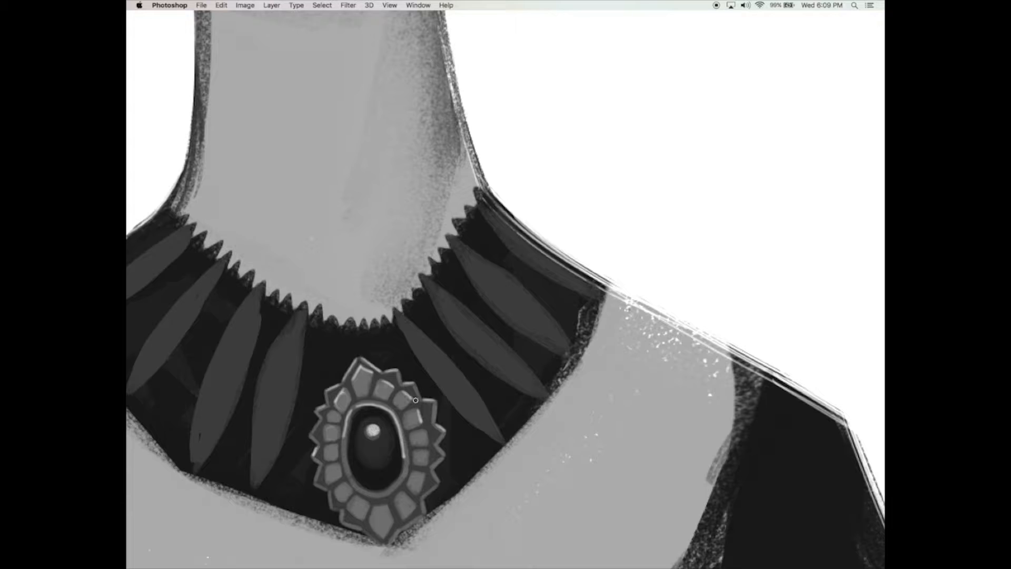
Step: Add a tiny second highlight dot above the main one on the pendant's center stone and save the document
left_click_drag(488, 395, 513, 379)
left_click_drag(498, 466, 612, 350)
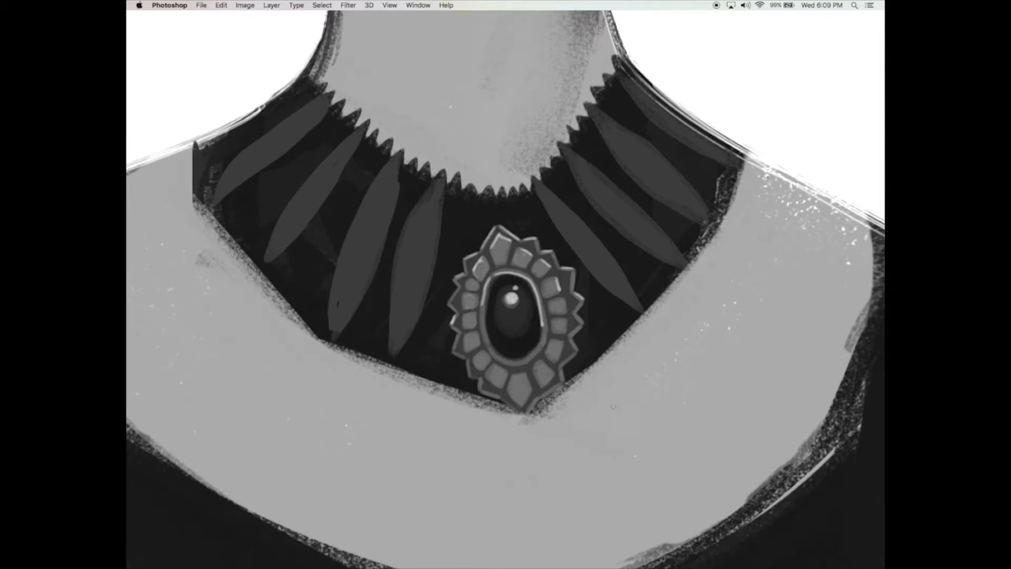
key("super+s")
Step: Examine the finished pendant within the full portrait and again at the neckline
left_click_drag(609, 424, 540, 422)
left_click(605, 428, "alt")
left_click(604, 428, "alt")
left_click(605, 429, "alt")
left_click(548, 445, "alt")
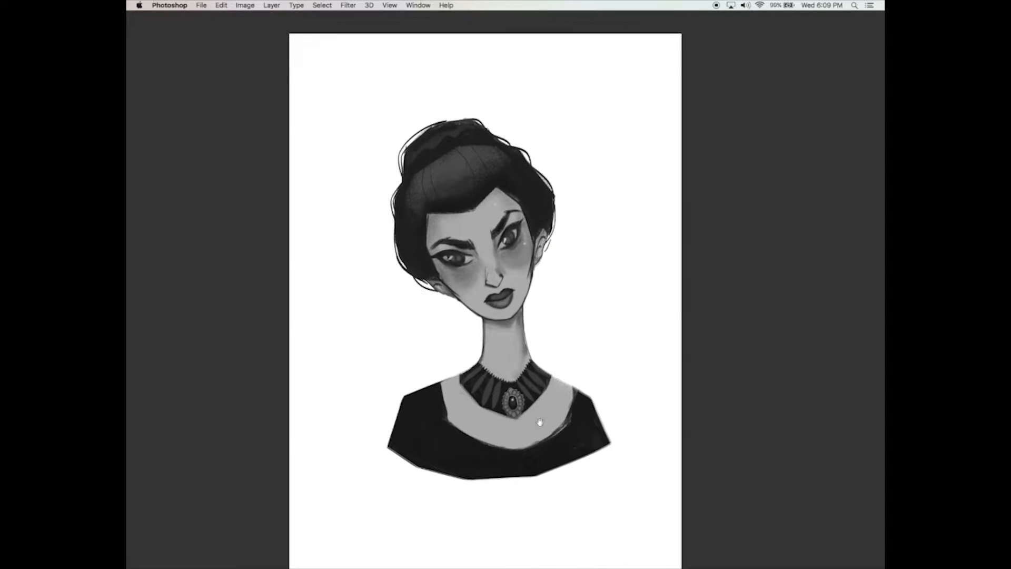
left_click(508, 362)
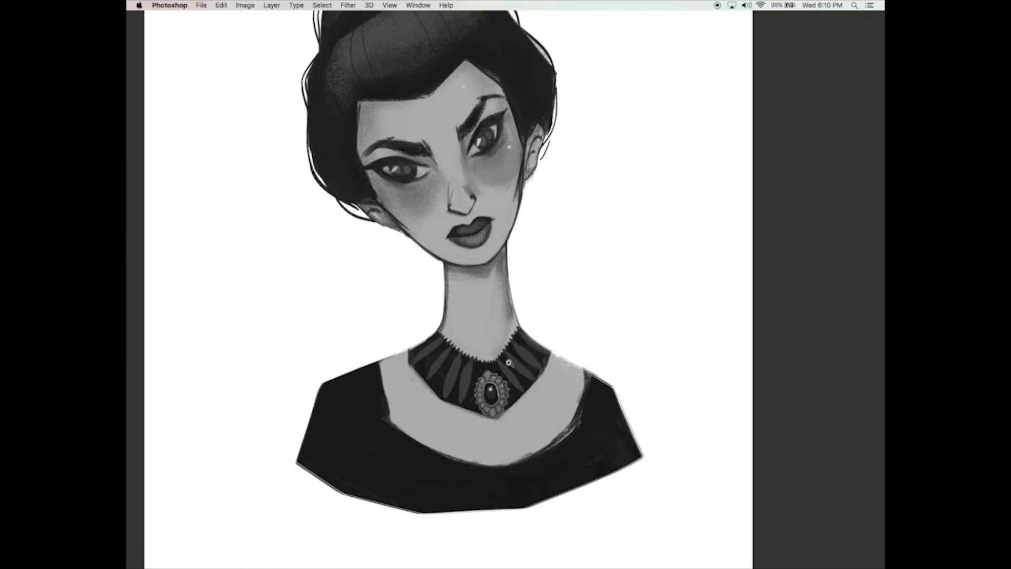
left_click(508, 363)
left_click(500, 373)
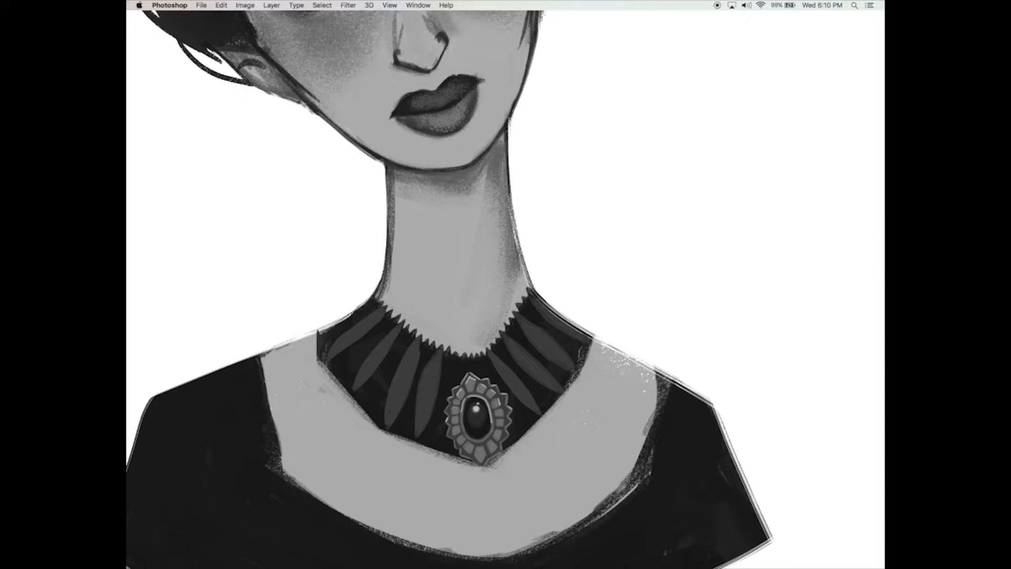
Step: Set the spacing of the brush tip shape to 93%
key("Tab")
left_click_drag(499, 389, 494, 364)
left_click(639, 61)
left_click_drag(698, 489, 732, 489)
Step: Outline the elongated bead directly left of the pendant with an 11 px gray dotted brush at 58% brightness
key("Tab")
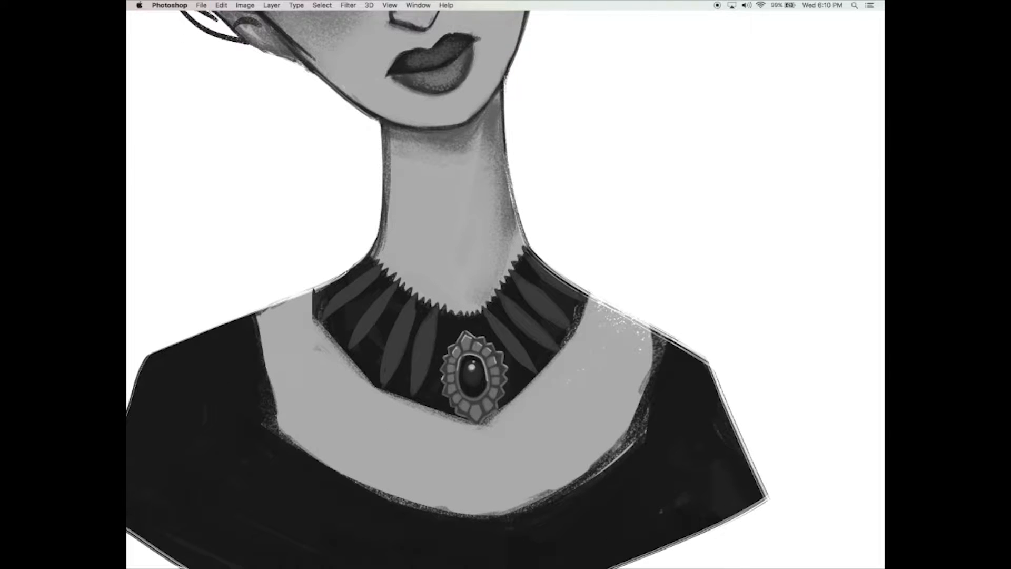
key("Tab")
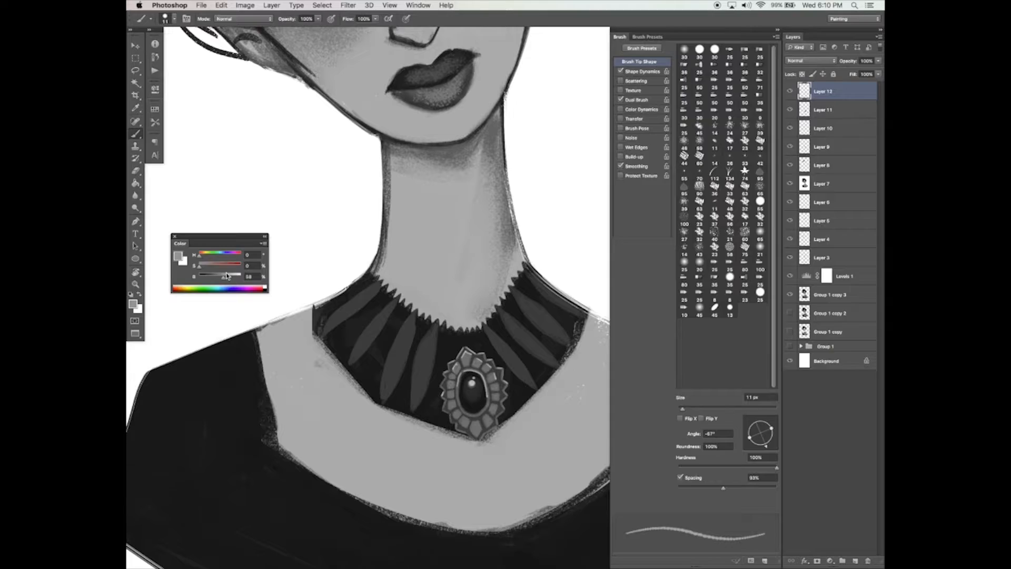
key("Tab")
left_click_drag(419, 306, 425, 291)
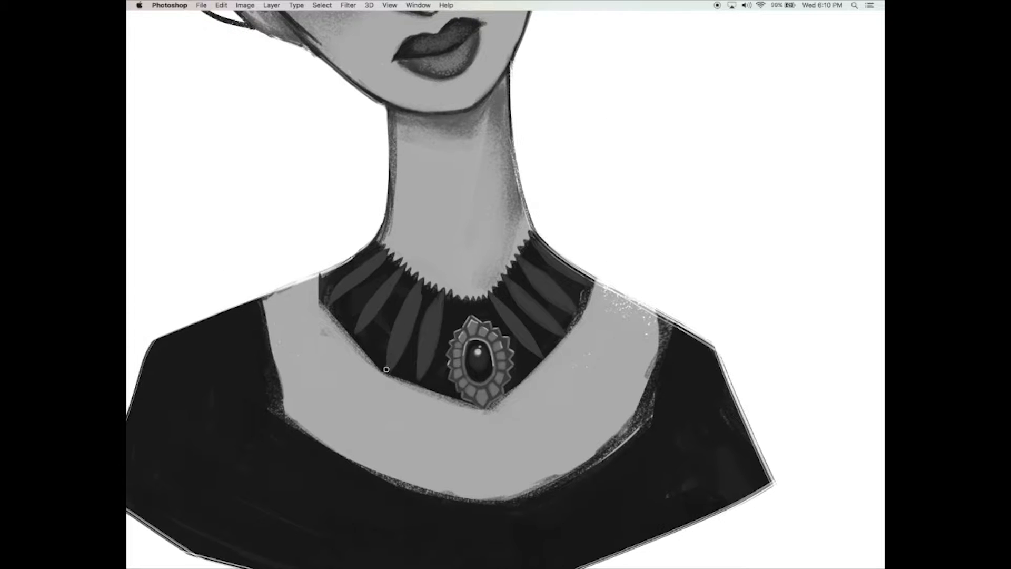
key("Tab")
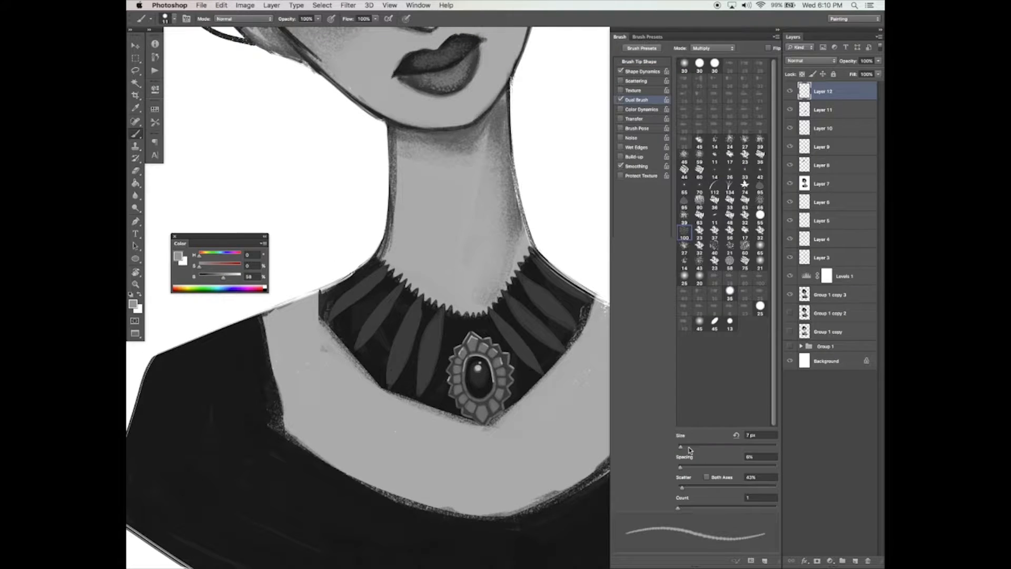
key("Tab")
mouse_move(419, 374)
left_mouse_down()
mouse_move(420, 324)
mouse_move(443, 289)
mouse_move(469, 325)
left_mouse_up()
key("super+z")
left_click_drag(420, 373, 446, 284)
left_click_drag(425, 370, 445, 285)
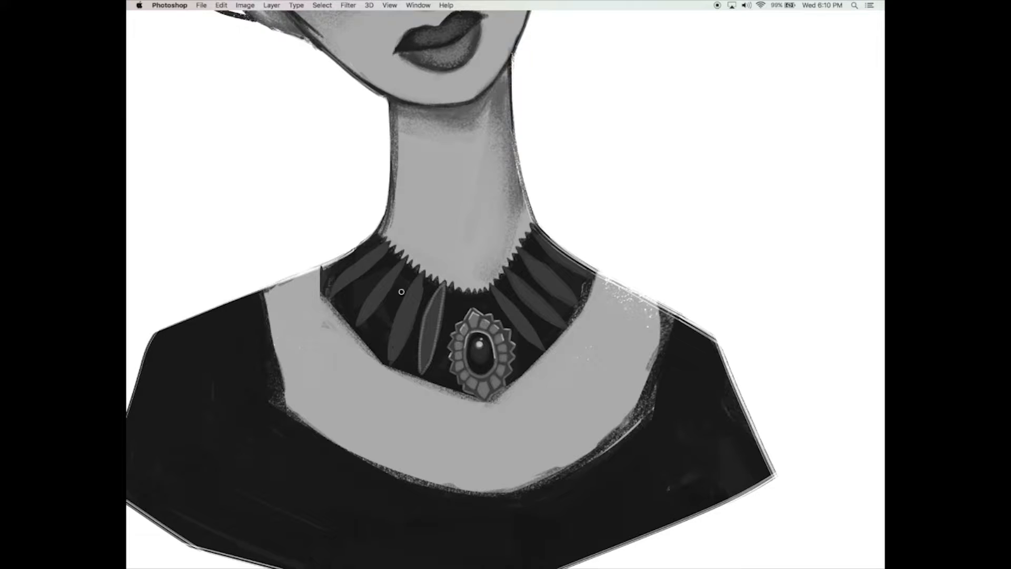
Step: Outline the remaining elongated beads on the collar's left half in the same dotted gray
mouse_move(389, 363)
left_mouse_down()
mouse_move(403, 301)
mouse_move(417, 268)
left_mouse_up()
left_click_drag(393, 365, 423, 274)
left_click_drag(358, 323, 402, 259)
left_click_drag(367, 320, 407, 258)
left_click_drag(330, 298, 389, 243)
Step: Outline the elongated beads on the collar's right half in dotted gray along both sides
mouse_move(496, 299)
left_mouse_down()
mouse_move(534, 346)
mouse_move(496, 288)
mouse_move(537, 346)
left_mouse_up()
left_click_drag(508, 275, 545, 317)
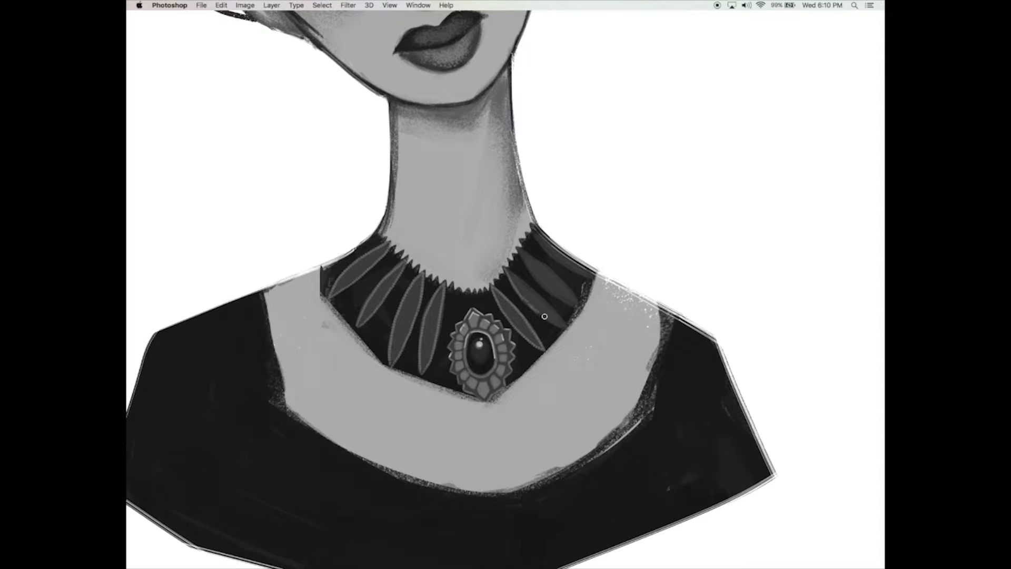
left_click_drag(507, 272, 561, 322)
left_click_drag(520, 253, 567, 302)
left_click_drag(520, 247, 570, 290)
mouse_move(537, 228)
left_mouse_down()
mouse_move(543, 250)
mouse_move(591, 274)
left_mouse_up()
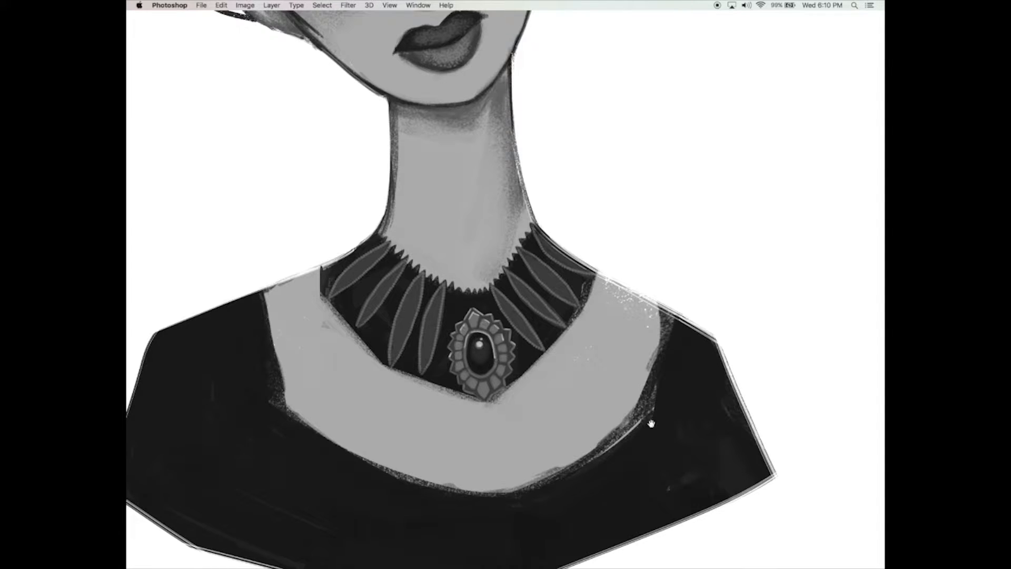
Step: Examine the outlined beads on the collar from farther out and closer in
left_click_drag(652, 423, 654, 410)
left_click(474, 263, "alt")
left_click(474, 264, "alt")
left_click(494, 266, "alt")
left_click(505, 261)
left_click(505, 260)
left_click(499, 274)
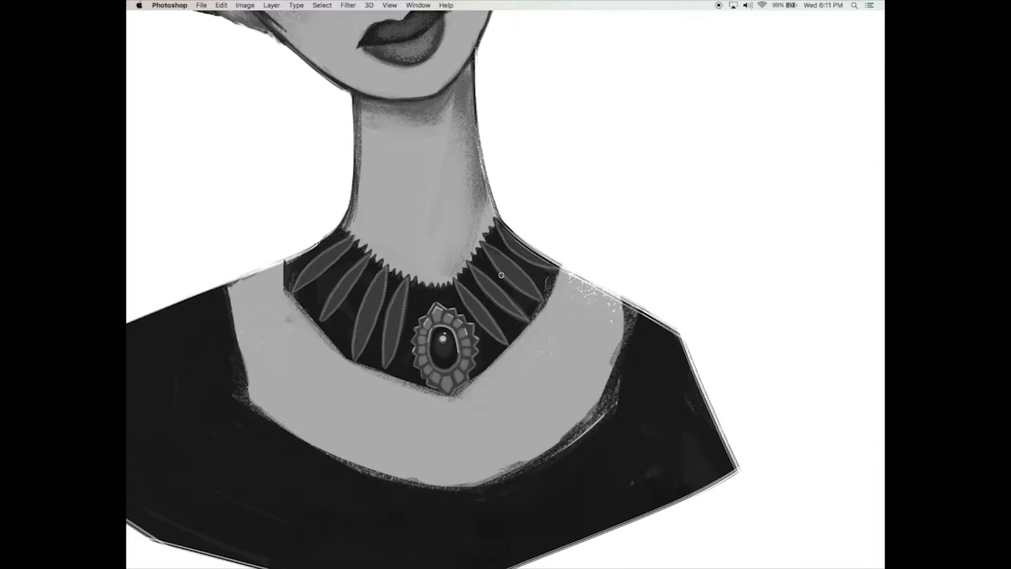
Step: Widen the brush spacing and draw gray dotted arcs between the elongated beads and above the pendant across the collar
key("Tab")
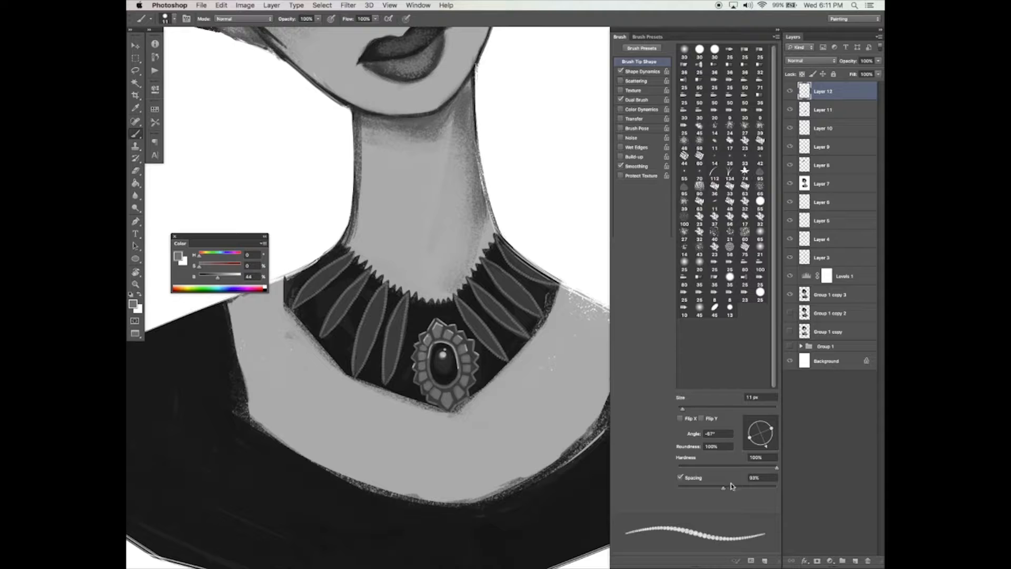
key("Tab")
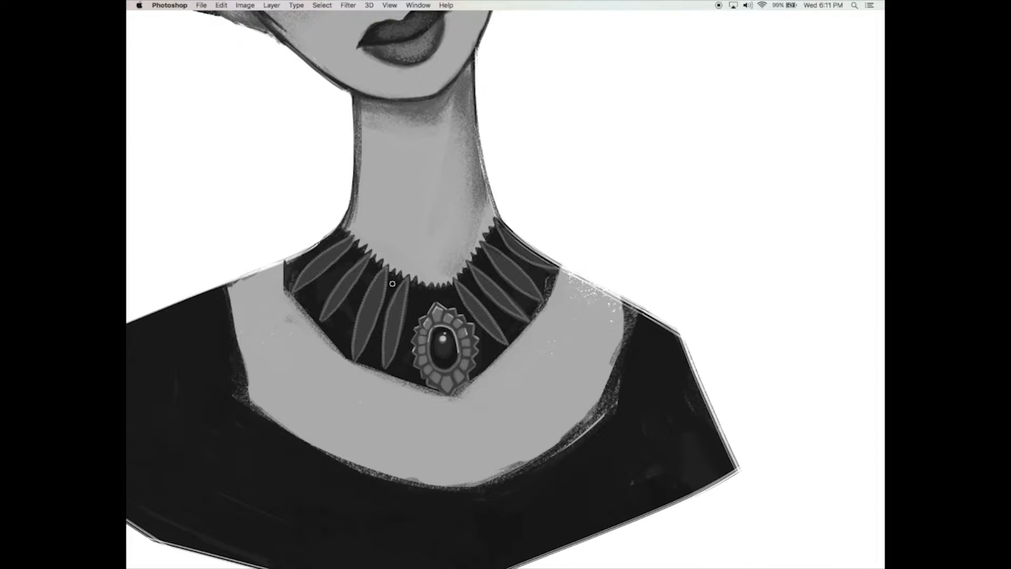
mouse_move(392, 284)
left_mouse_down()
mouse_move(396, 272)
mouse_move(375, 270)
mouse_move(362, 251)
left_mouse_up()
mouse_move(301, 291)
left_mouse_down()
mouse_move(318, 314)
mouse_move(343, 306)
mouse_move(327, 323)
mouse_move(348, 352)
mouse_move(409, 367)
left_mouse_up()
left_click_drag(416, 296, 439, 297)
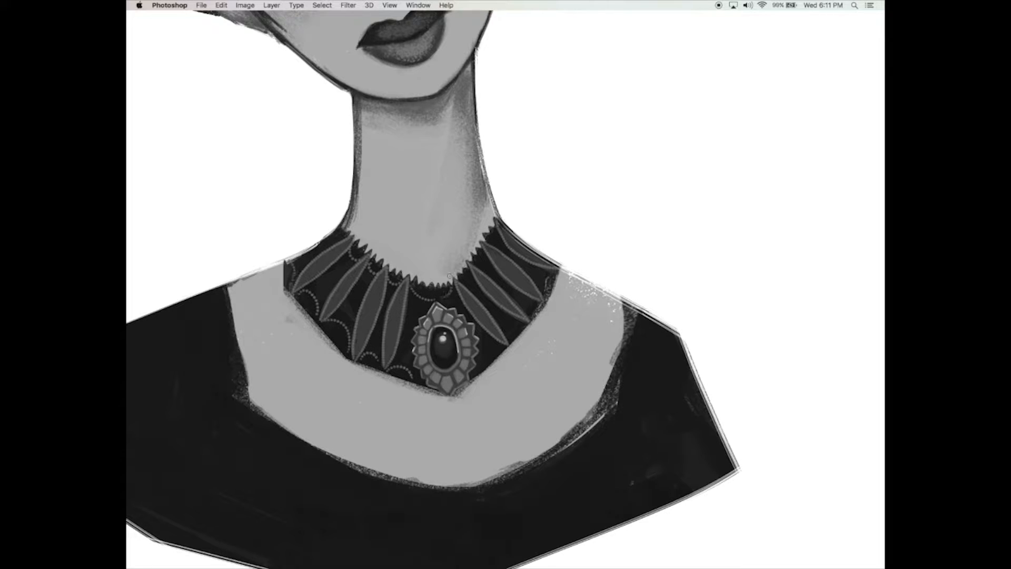
mouse_move(480, 365)
left_mouse_down()
mouse_move(513, 315)
mouse_move(472, 267)
mouse_move(468, 277)
mouse_move(471, 258)
mouse_move(509, 342)
mouse_move(549, 292)
mouse_move(542, 273)
left_mouse_up()
Step: Fill the elongated beads on both sides of the pendant with lengthwise rows of small light gray dots
left_click(512, 361, "alt")
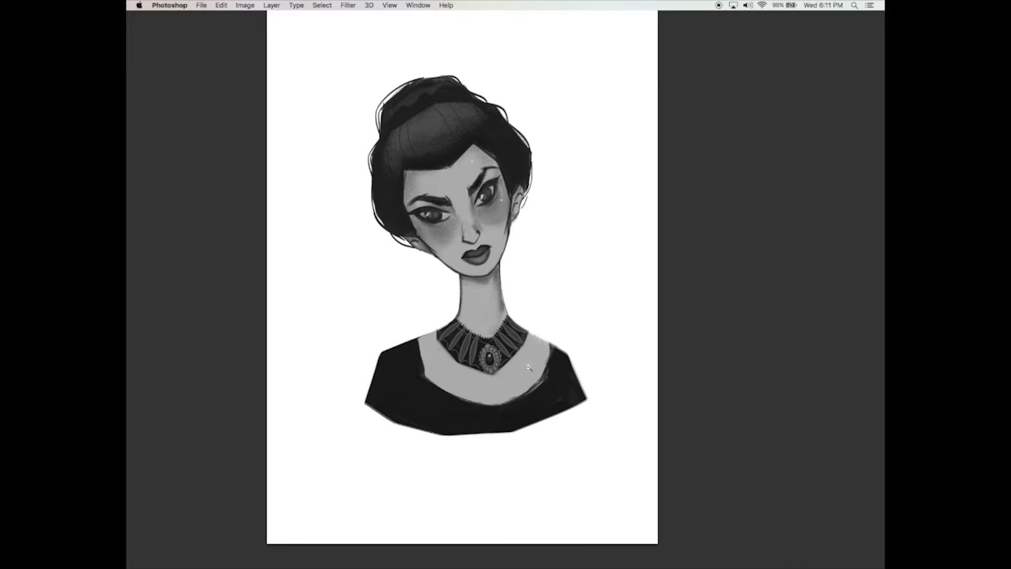
left_click(506, 344)
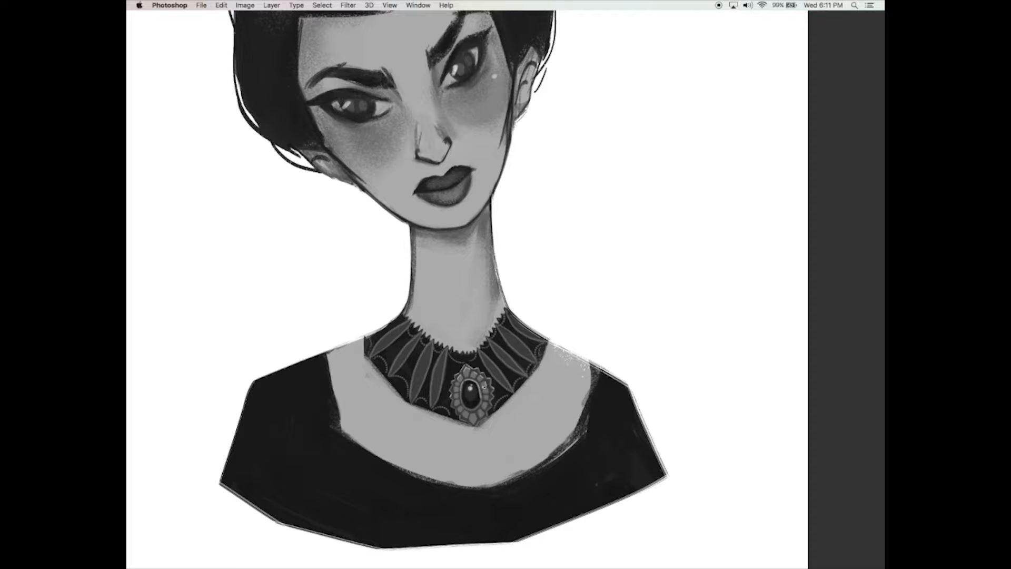
left_click(451, 319)
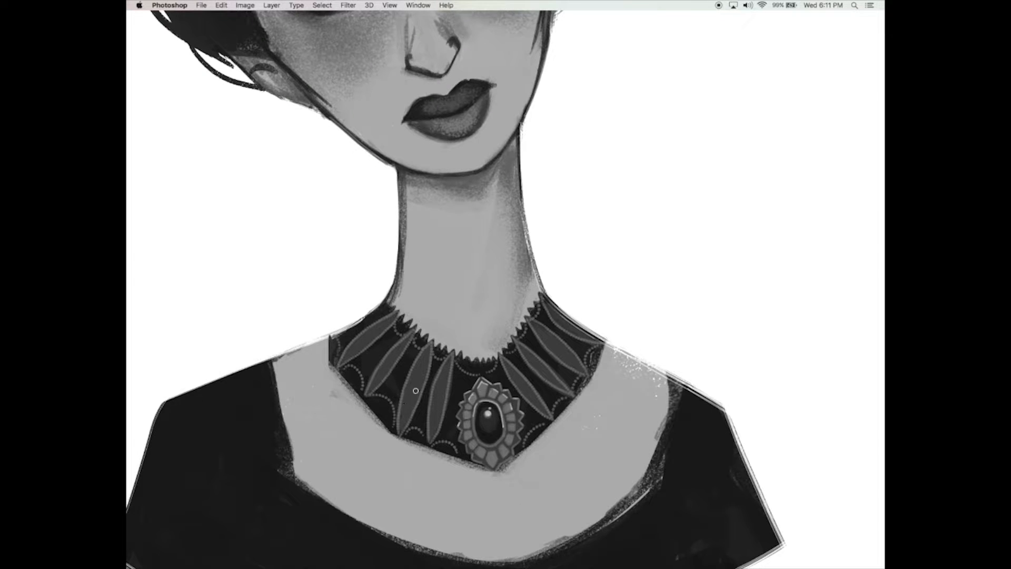
mouse_move(401, 424)
left_mouse_down()
mouse_move(425, 355)
mouse_move(404, 421)
mouse_move(405, 412)
mouse_move(432, 416)
mouse_move(432, 431)
mouse_move(446, 367)
mouse_move(429, 430)
left_mouse_up()
mouse_move(378, 373)
left_mouse_down()
mouse_move(401, 346)
mouse_move(375, 376)
mouse_move(361, 329)
mouse_move(350, 351)
mouse_move(381, 325)
mouse_move(350, 348)
left_mouse_up()
mouse_move(516, 379)
left_mouse_down()
mouse_move(539, 407)
mouse_move(511, 372)
mouse_move(530, 350)
mouse_move(558, 385)
mouse_move(527, 344)
mouse_move(544, 339)
mouse_move(573, 362)
mouse_move(537, 310)
mouse_move(583, 331)
mouse_move(550, 301)
left_mouse_up()
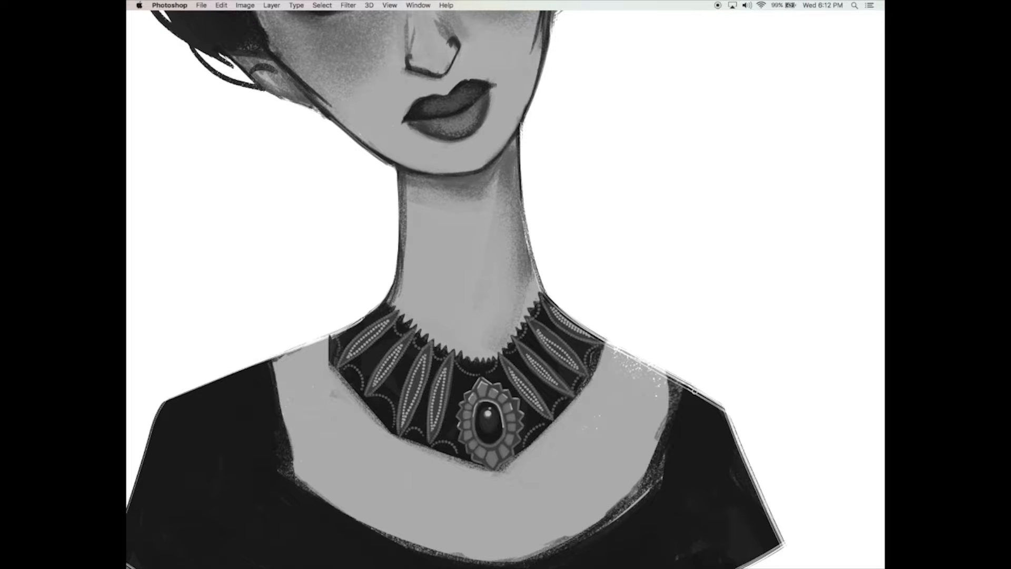
Step: Undo the last dot rows and repaint them inside the outer beads on the collar's right half
key("alt+super+z")
key("alt+super+z")
key("alt+super+z")
key("alt+super+z")
left_click_drag(538, 330, 579, 366)
left_click_drag(538, 327, 563, 349)
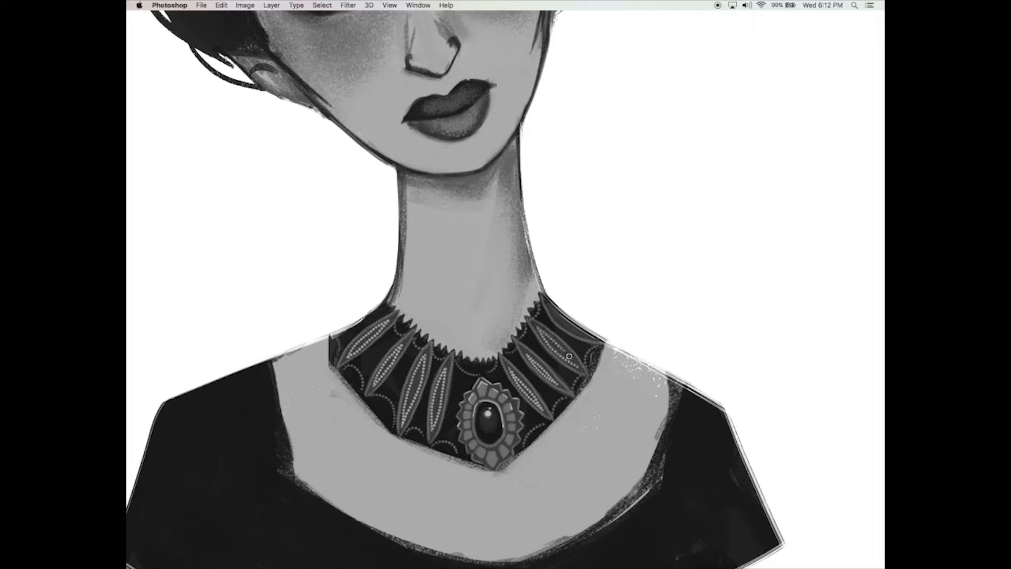
left_click_drag(550, 306, 594, 338)
mouse_move(417, 374)
left_mouse_down()
mouse_move(411, 400)
mouse_move(437, 410)
left_mouse_up()
scroll(419, 373, "down", 1)
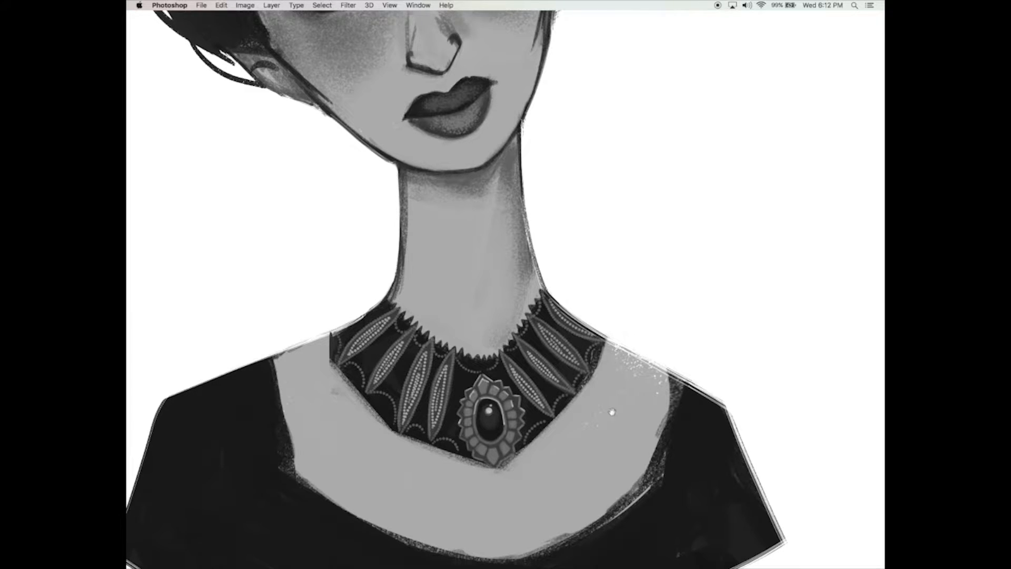
Step: Add a new layer, move it directly below Layer 11 and pick a dark gray of 23% brightness
left_click_drag(612, 412, 617, 411)
left_click(523, 414, "alt")
key("Tab")
left_click(564, 463, "alt")
left_click_drag(563, 462, 503, 376)
left_click(533, 431, "alt")
key("v")
left_click(856, 561)
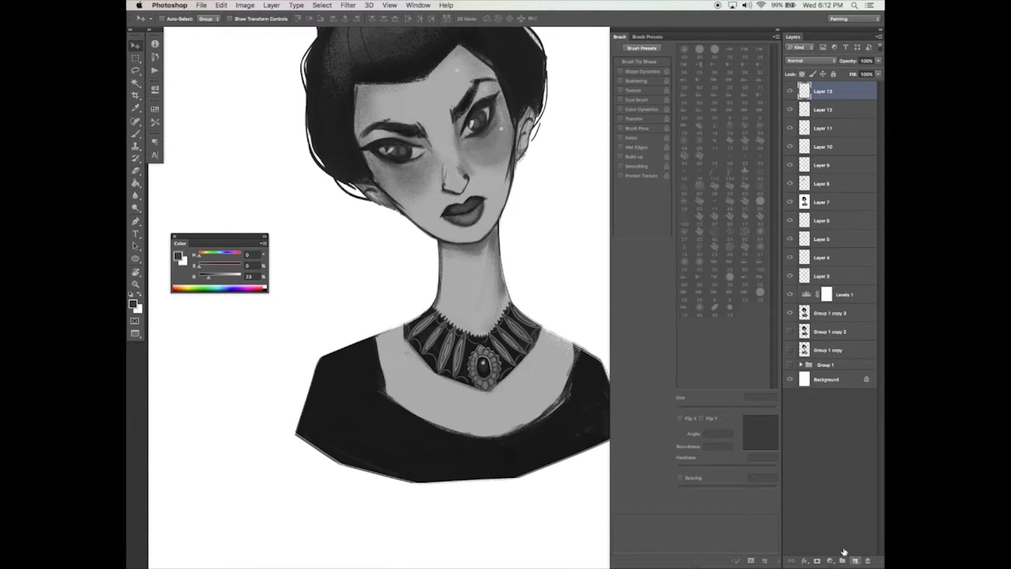
key("b")
left_click(790, 128)
left_click(790, 128)
mouse_move(826, 97)
left_mouse_down()
mouse_move(828, 120)
mouse_move(844, 135)
left_mouse_up()
Step: Fill the black gaps between the elongated beads with rows of dark gray dots using a 20 px brush
key("z")
double_click(475, 312)
key("b")
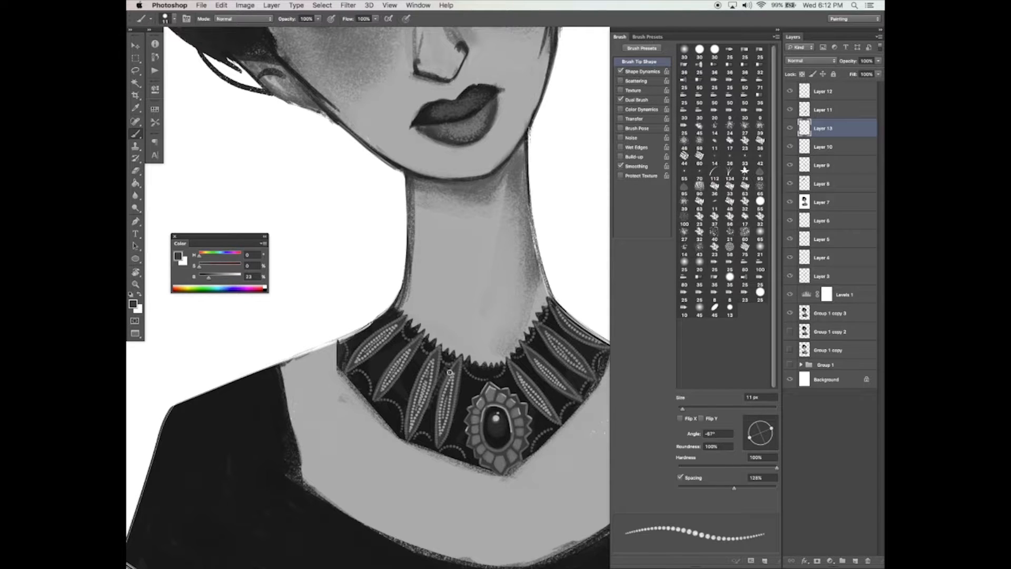
left_click_drag(471, 373, 470, 367)
left_click(791, 111)
left_click(791, 111)
left_click(792, 93)
left_click(791, 93)
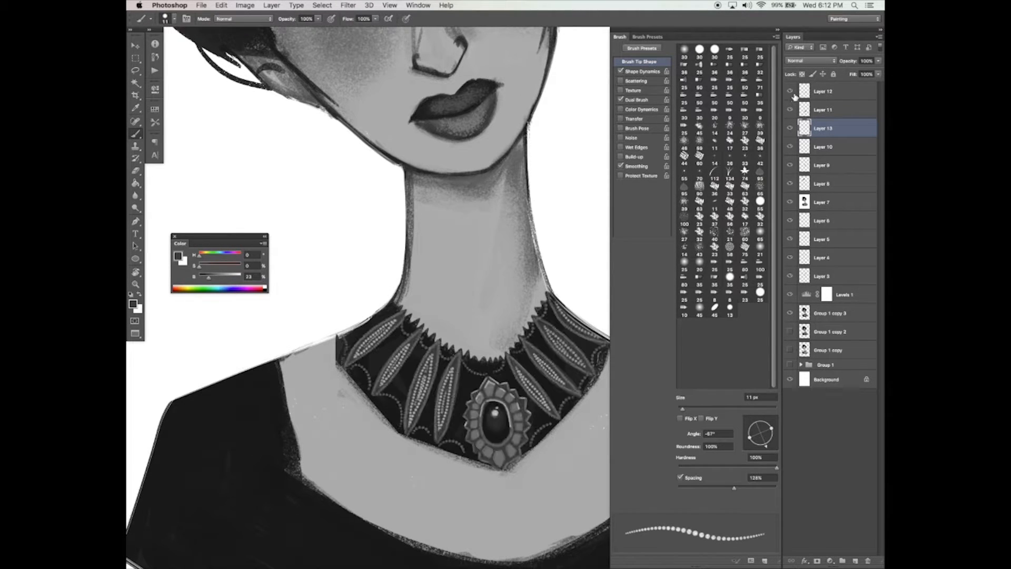
key("bracketright")
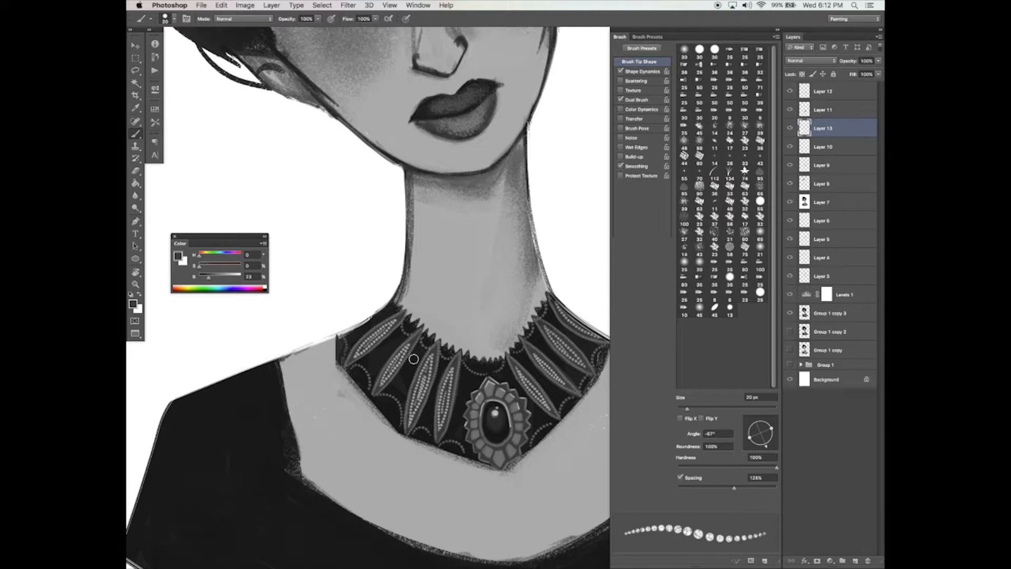
left_click_drag(422, 354, 403, 392)
left_click_drag(399, 336, 374, 364)
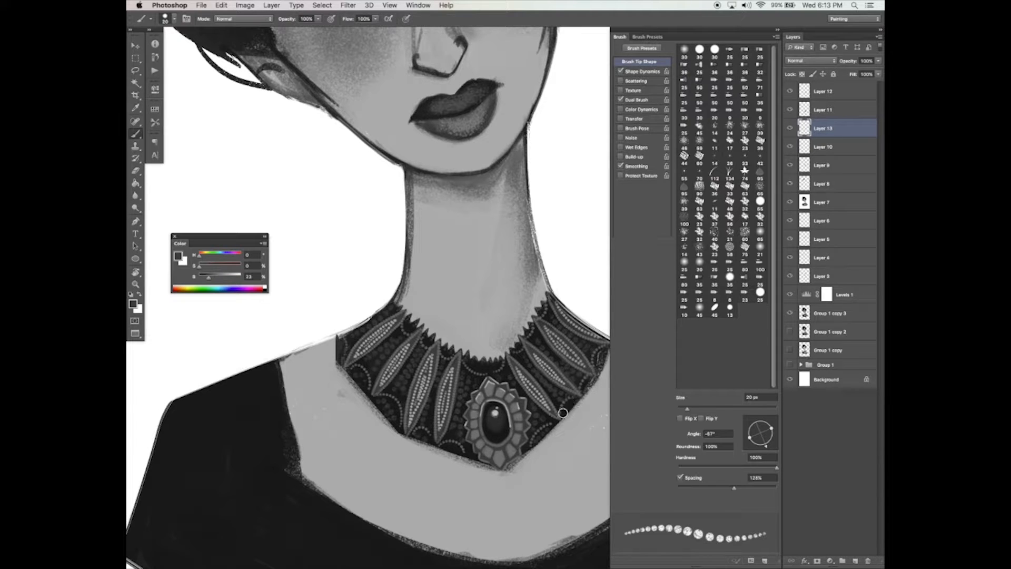
Step: Switch to Layer 11, sample a mid gray and touch up the collar's toothed edge above the pendant
left_click_drag(503, 440, 499, 436)
key("super+space")
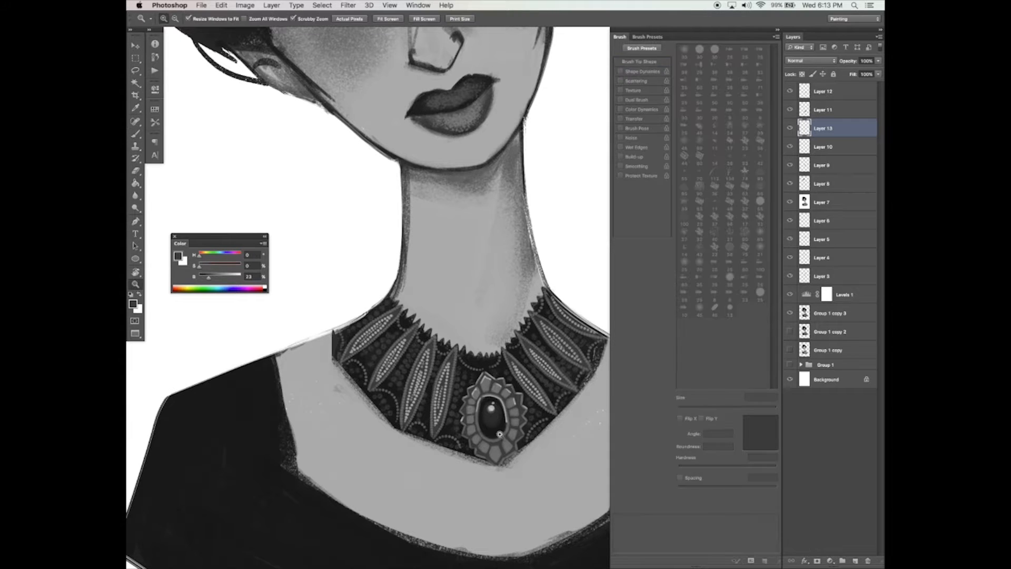
left_click_drag(506, 416, 506, 412)
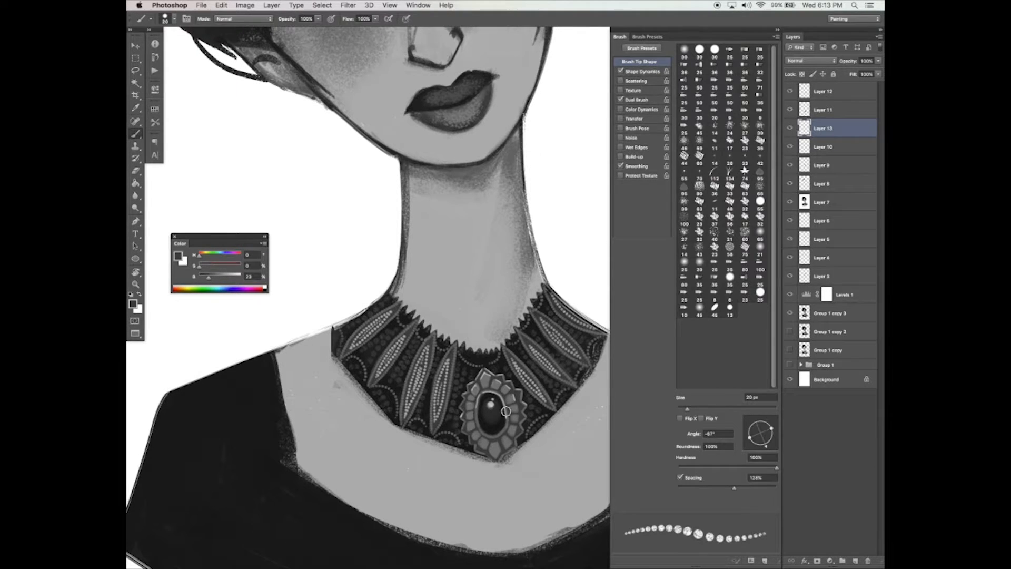
left_click(500, 357, "alt")
left_click_drag(510, 367, 510, 362)
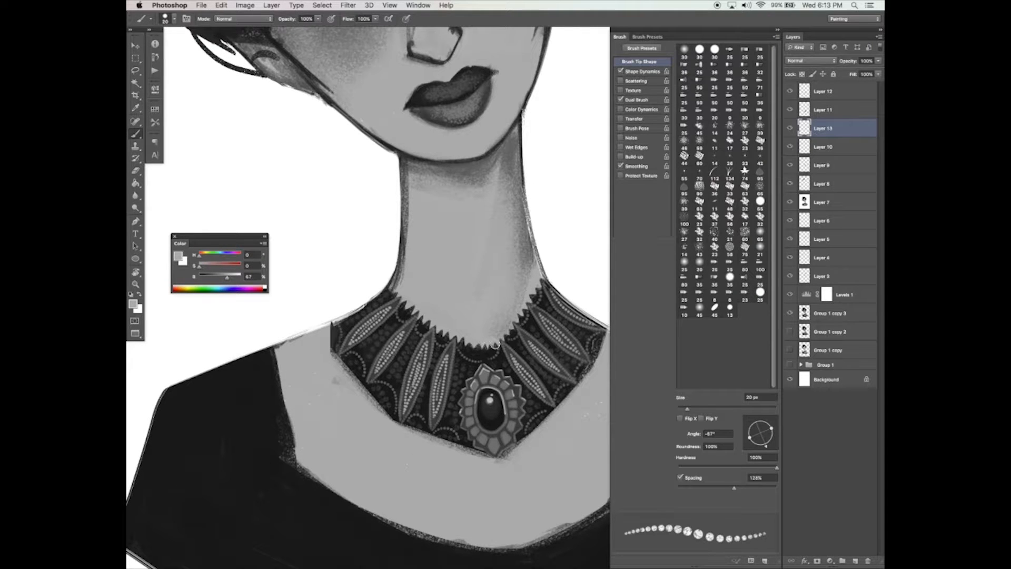
key("alt+bracketright")
left_click_drag(515, 370, 514, 364)
key("super+z")
left_click(497, 365, "alt")
left_click_drag(465, 342, 488, 344)
Step: Add a new layer above Layer 11 and line the collar's lower edge with near-black dots
left_click(499, 474, "alt")
left_click(505, 492, "alt")
left_click(505, 491, "alt")
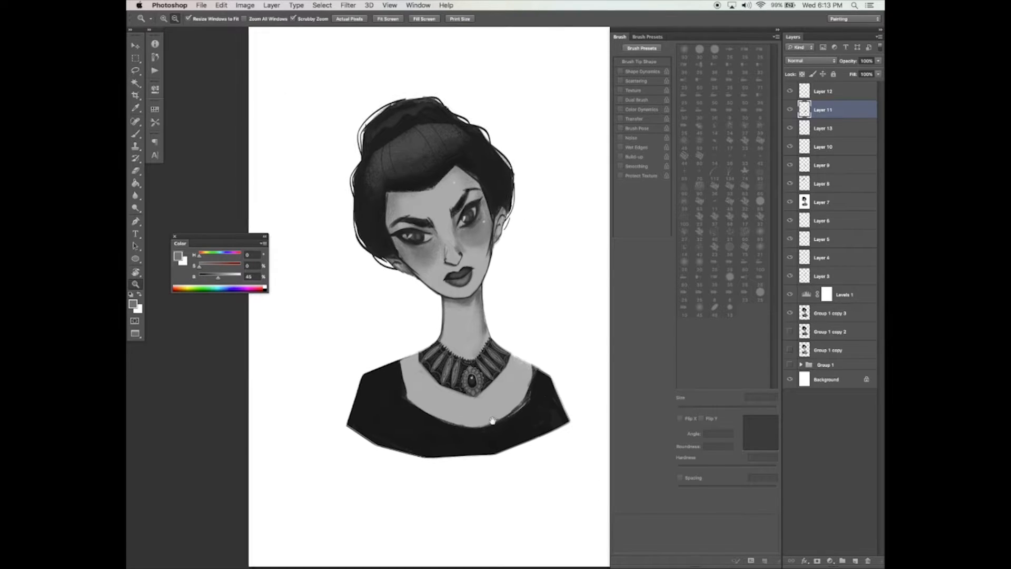
left_click(851, 560)
left_click(502, 332, "super")
left_click(387, 463, "alt")
left_click_drag(379, 376, 409, 410)
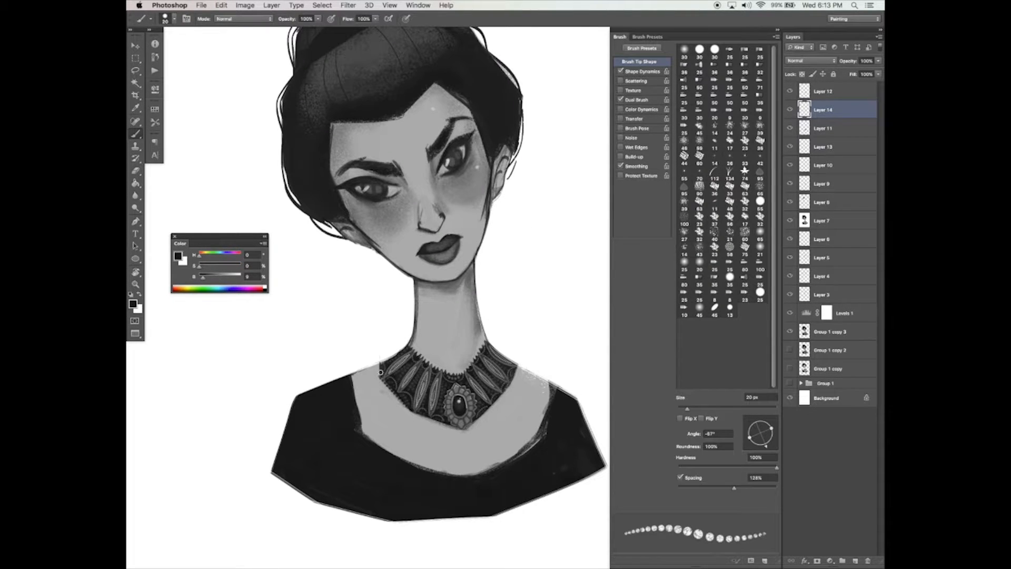
left_click_drag(475, 274, 469, 194)
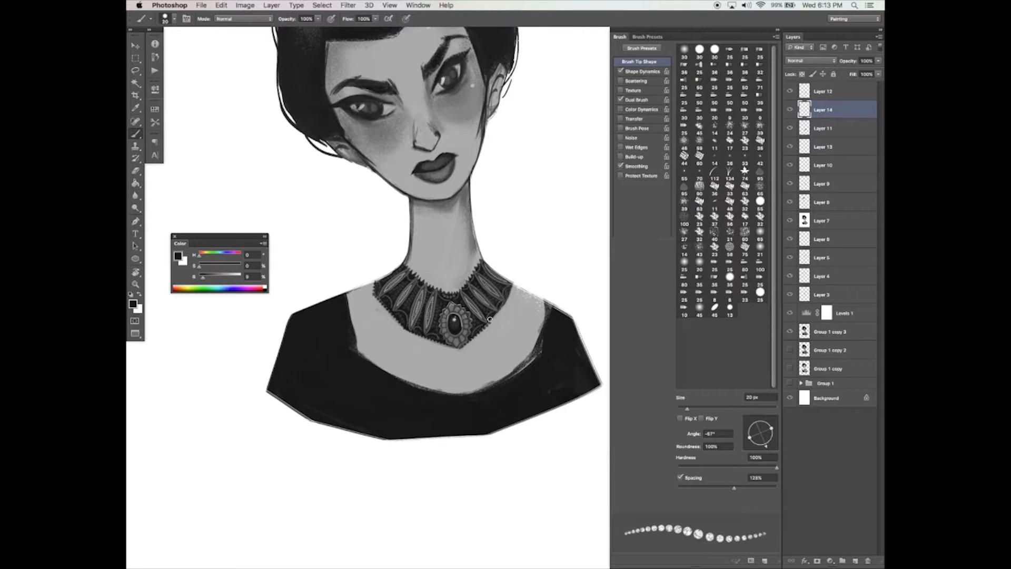
left_click_drag(441, 461, 445, 461)
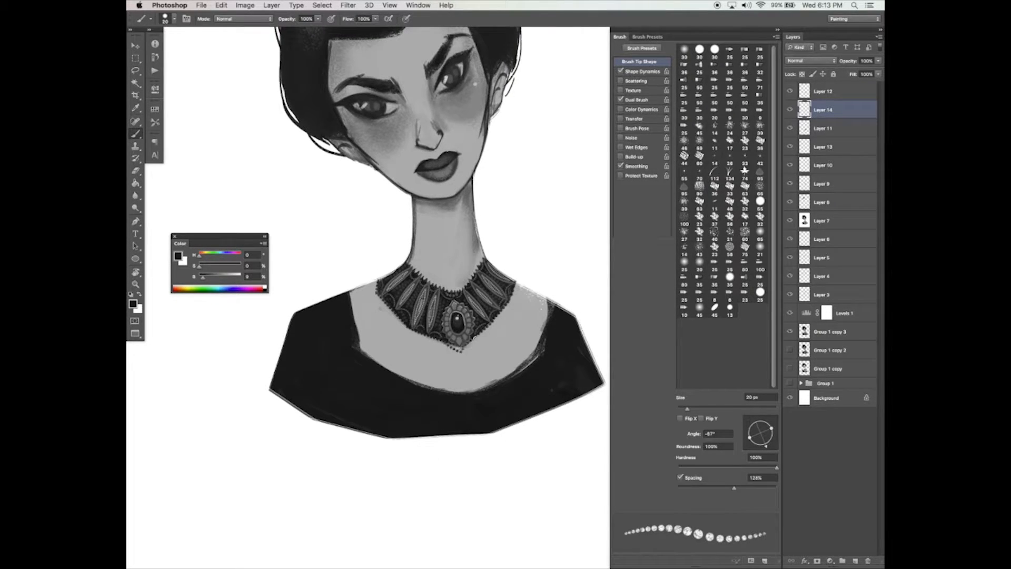
Step: Draw thin dotted swags hanging beneath the pendant with a 10 px brush, undoing the misplaced strokes
key("bracketleft")
mouse_move(466, 352)
left_mouse_down()
mouse_move(485, 331)
mouse_move(470, 329)
left_mouse_up()
key("super+z")
key("bracketright")
key("bracketleft")
key("super+z")
key("super+z")
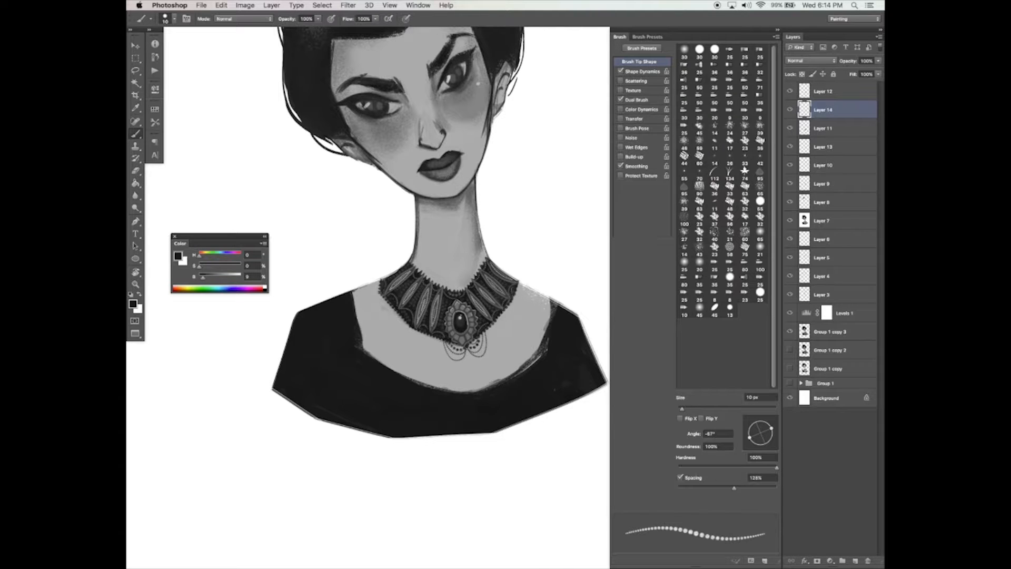
Step: Set the brush to 18% spacing and 29 px, and dab a row of dark dots below the collar's left edge
left_click(687, 487)
left_click_drag(682, 409, 692, 409)
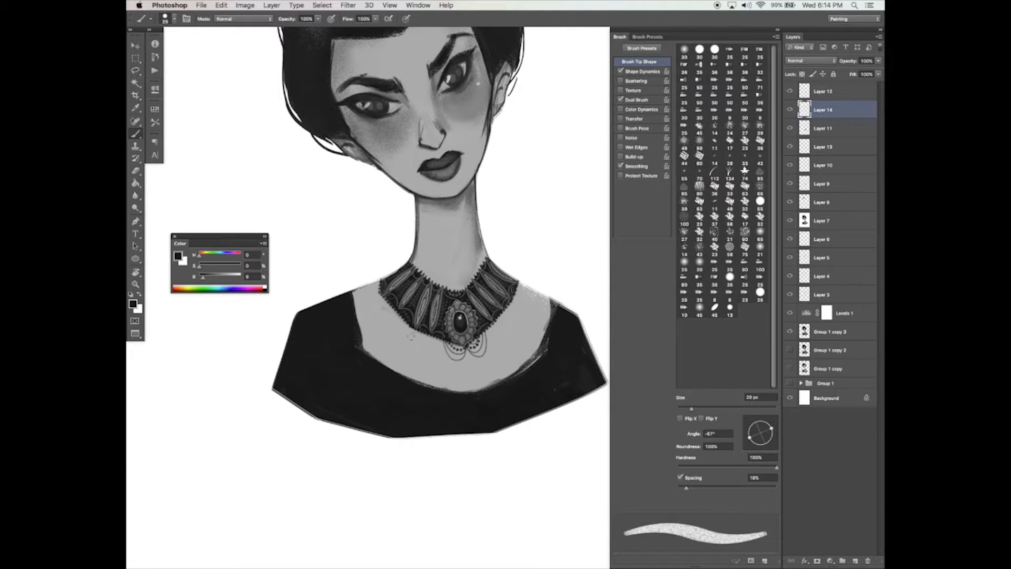
left_click(383, 315)
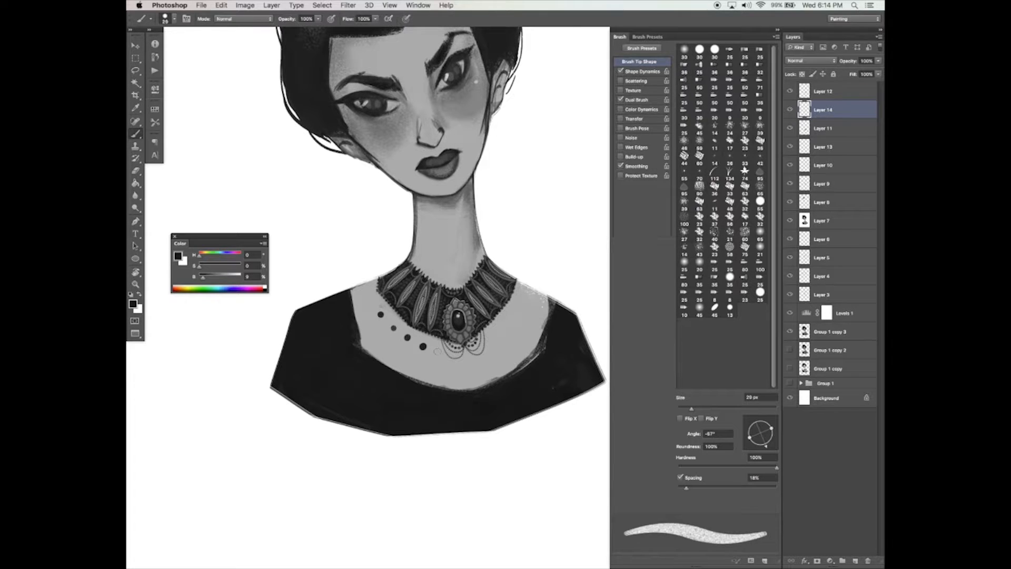
left_click(436, 353)
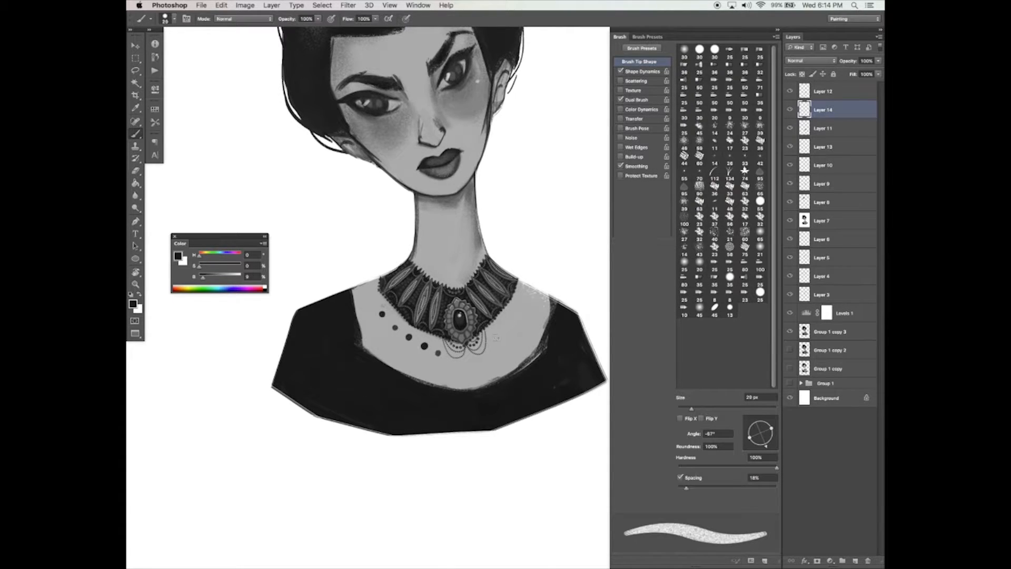
Step: Dab a matching row of dark dots below the collar's right edge, undoing the misplaced ones
left_click_drag(521, 315, 519, 317)
left_click(516, 317)
key("super+z")
left_click(516, 319)
key("super+z")
left_click(506, 324)
left_click(495, 337)
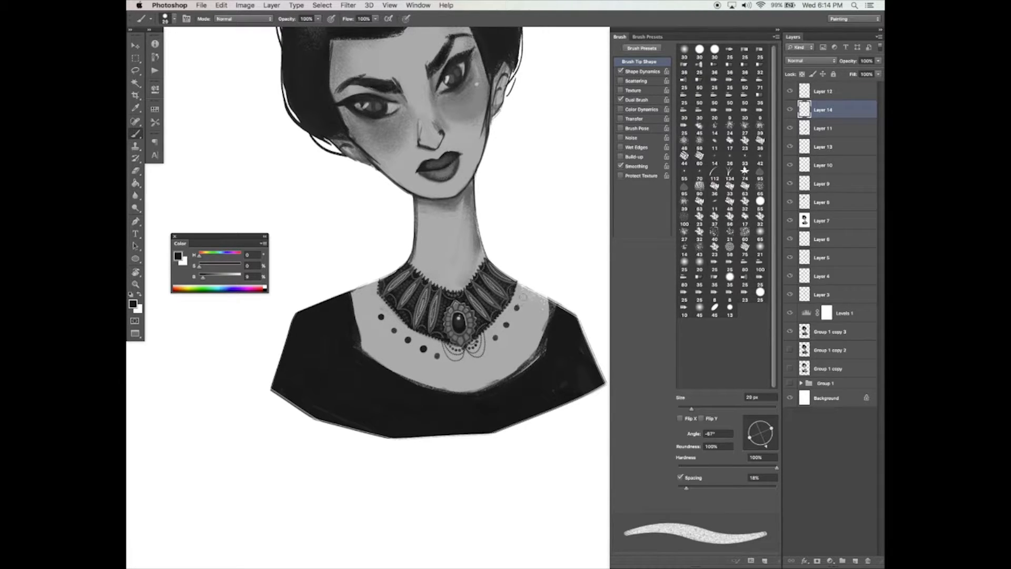
Step: Set the brush spacing to 105% and the size to 20 px
scroll(365, 309, "down", 1)
left_click_drag(686, 488, 731, 489)
left_click_drag(680, 410, 687, 409)
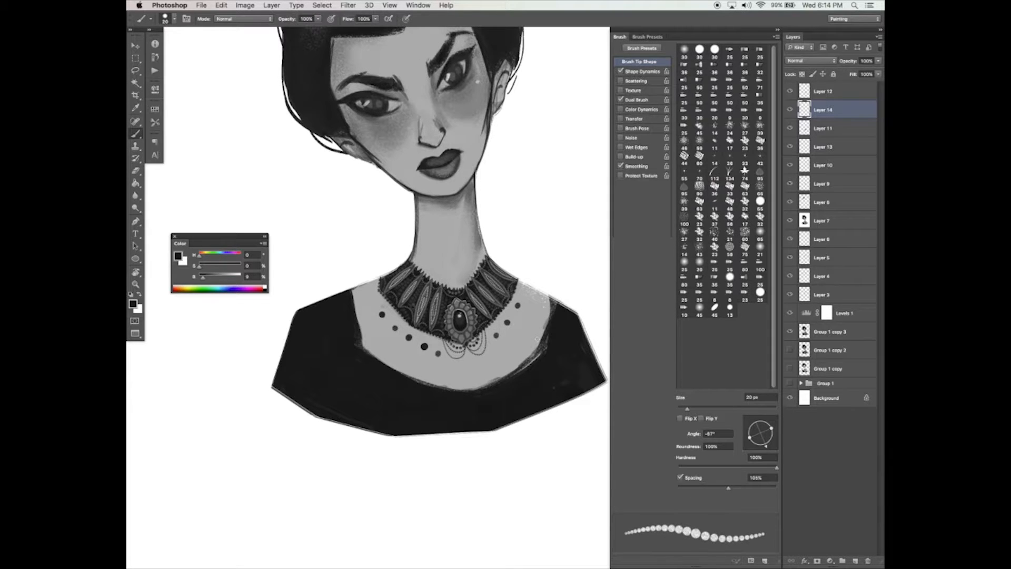
Step: Reduce the brush to 10 px and draw dotted strings linking the collar's left edge to the dark beads below it
key("bracketleft")
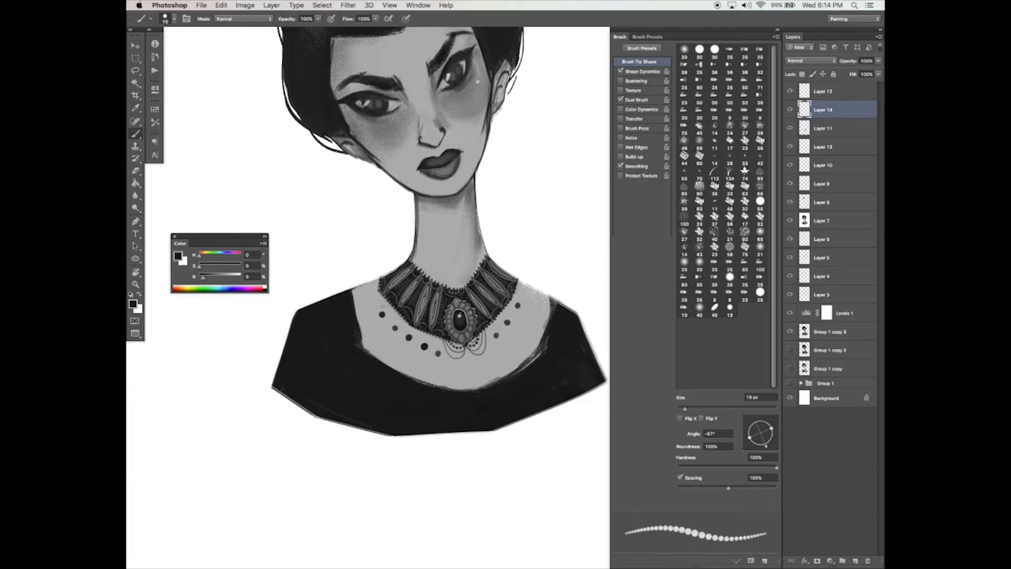
key("super+z")
left_click_drag(468, 338, 508, 277)
key("Tab")
left_click(484, 310, "super")
left_click(447, 272, "super")
left_click_drag(449, 268, 451, 295)
left_click_drag(420, 251, 418, 274)
left_click_drag(473, 276, 475, 306)
left_click_drag(391, 222, 390, 257)
left_click_drag(365, 196, 364, 228)
Step: Draw dotted strings to the beads below the collar's right edge and hang a beaded string from the pendant's tip
left_click_drag(585, 249, 590, 271)
left_click_drag(604, 224, 611, 246)
left_click_drag(626, 196, 633, 217)
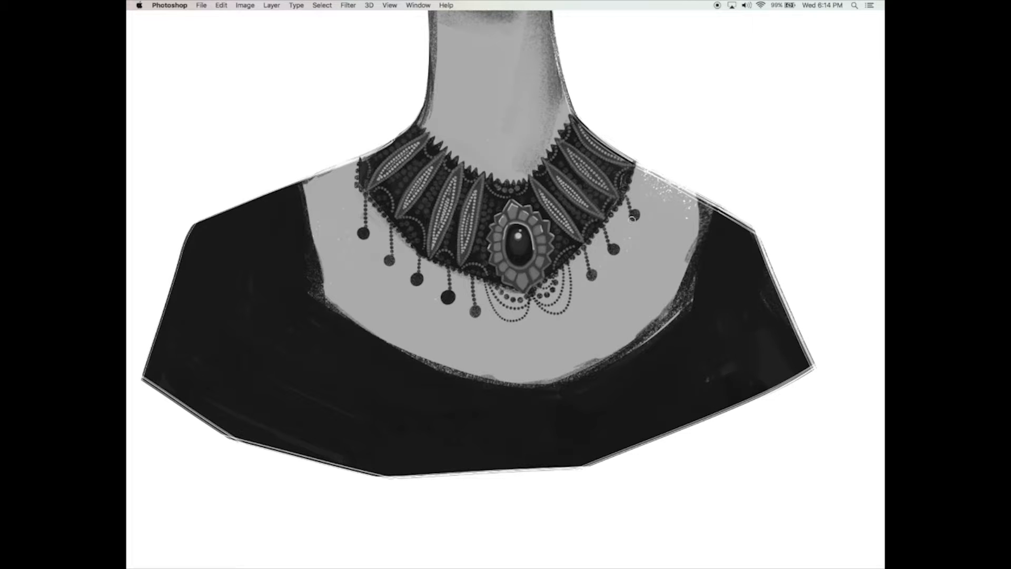
mouse_move(531, 297)
left_mouse_down()
mouse_move(531, 331)
mouse_move(532, 304)
mouse_move(567, 325)
mouse_move(567, 342)
left_mouse_up()
key("Tab")
key("Tab")
left_click(569, 325, "alt")
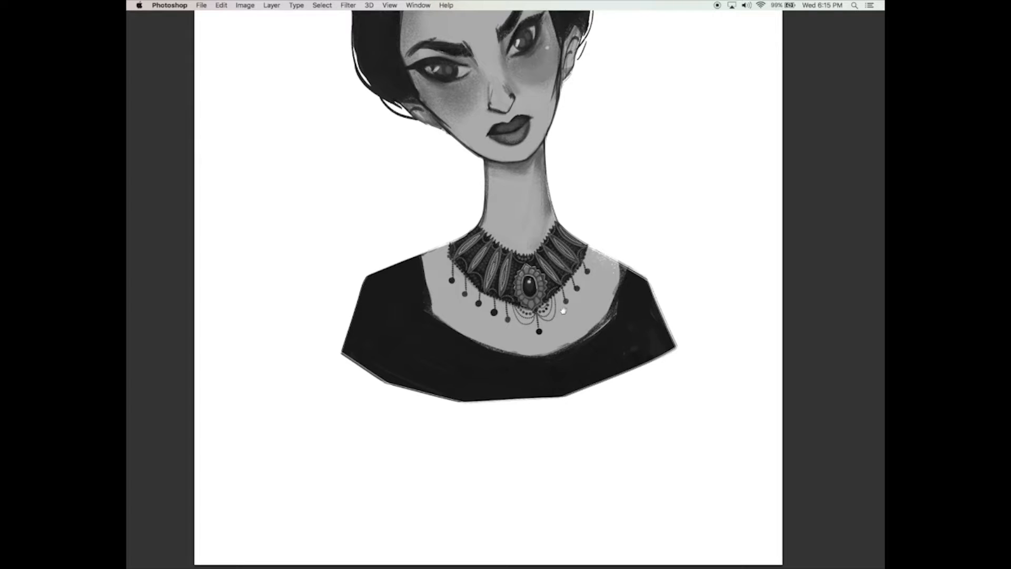
Step: Dab soft grey highlights onto the dark hanging beads around the necklace
left_click(555, 293, "super")
left_click_drag(548, 346, 550, 344)
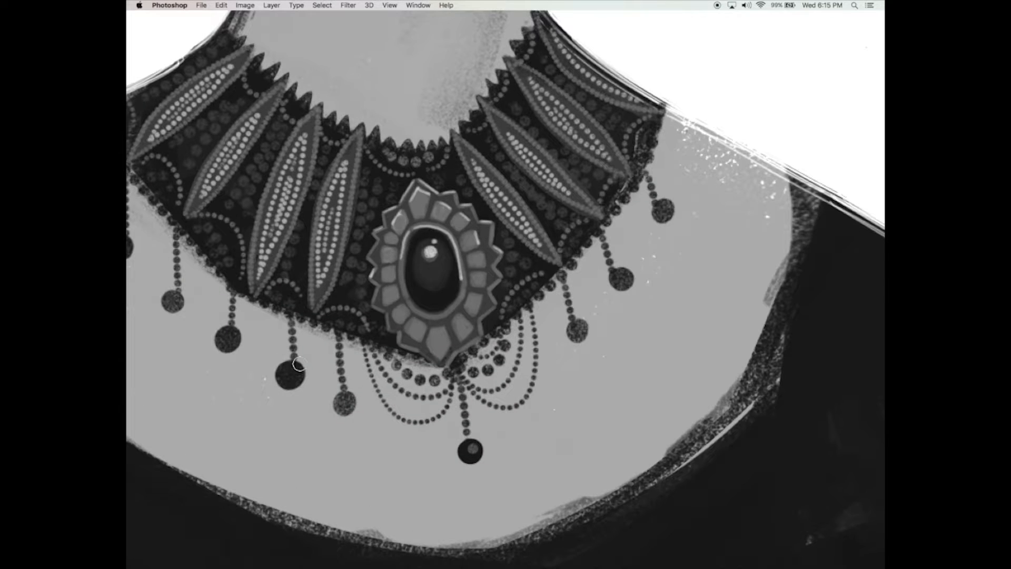
left_click(294, 370)
left_click(667, 207)
left_click(622, 277)
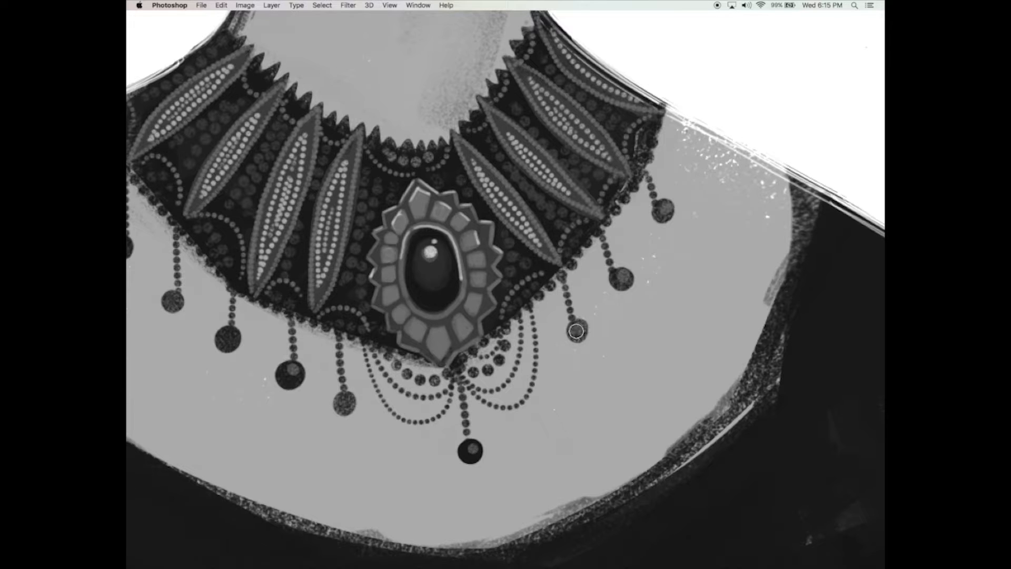
left_click(176, 301)
Step: Sample a lighter tone and dab small bright highlights on the central and right-hand hanging beads, undoing the misplaced ones
left_click(363, 66, "alt")
left_click(473, 449)
left_click(625, 274)
left_click(579, 326)
left_click_drag(657, 275, 675, 267)
key("super+z")
key("super+alt+z")
key("super+alt+z")
left_click(637, 265)
left_click(594, 318)
left_click_drag(647, 264, 650, 253)
left_click(686, 190)
Step: Dab matching small bright highlights on the hanging beads left of the pendant
left_click_drag(393, 382, 420, 369)
left_click(381, 363)
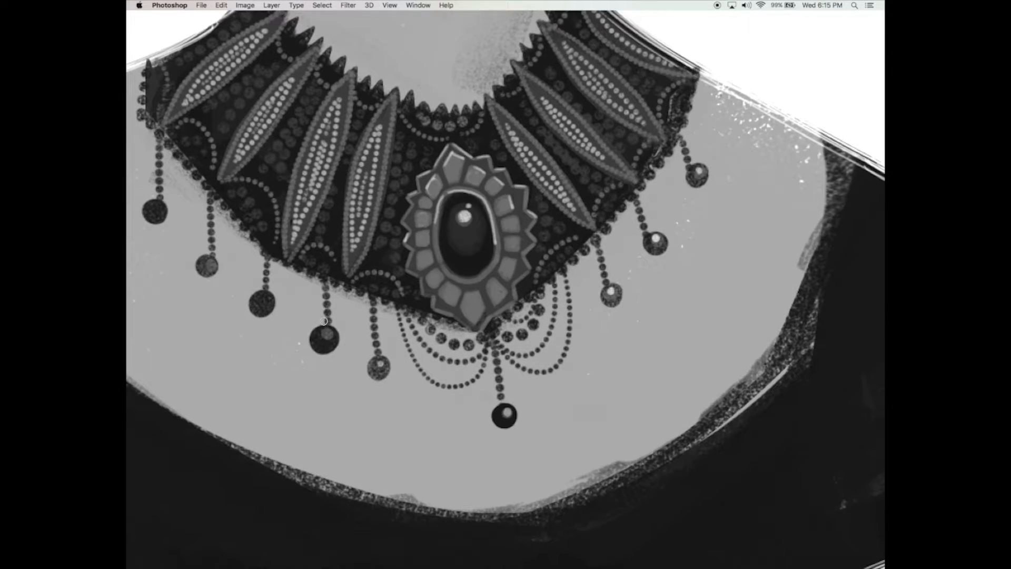
left_click(208, 262)
left_click(268, 299)
mouse_move(533, 406)
left_mouse_down()
mouse_move(536, 392)
mouse_move(574, 394)
mouse_move(551, 371)
left_mouse_up()
left_click(538, 390, "alt")
left_click(539, 391, "alt")
left_click(539, 391, "alt")
left_click(539, 390, "alt")
left_click(539, 390, "alt")
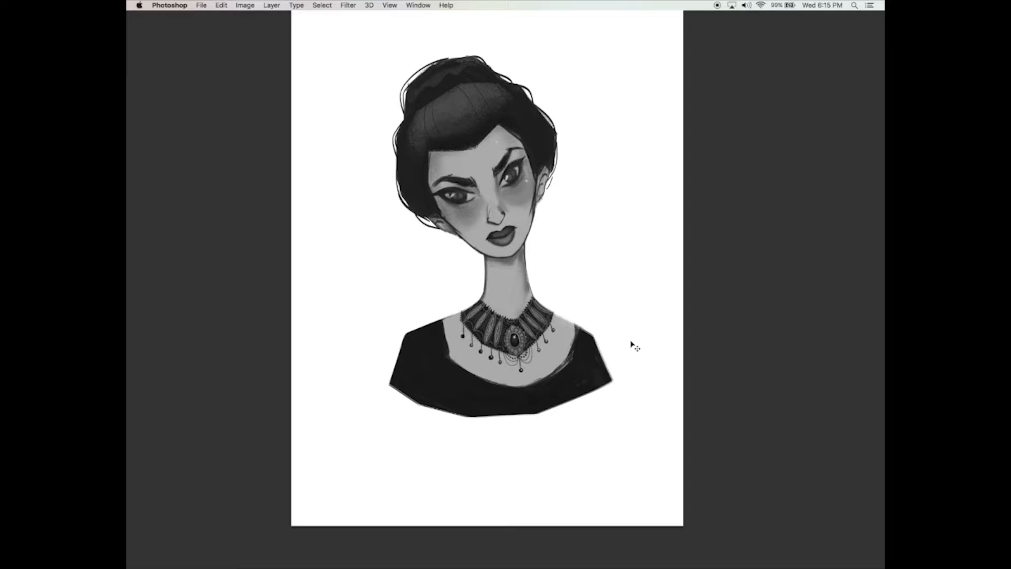
Step: Group Layer 12, Layer 14, Layer 11 and Layer 13 together
left_click_drag(553, 266, 551, 271)
key("m")
key("Tab")
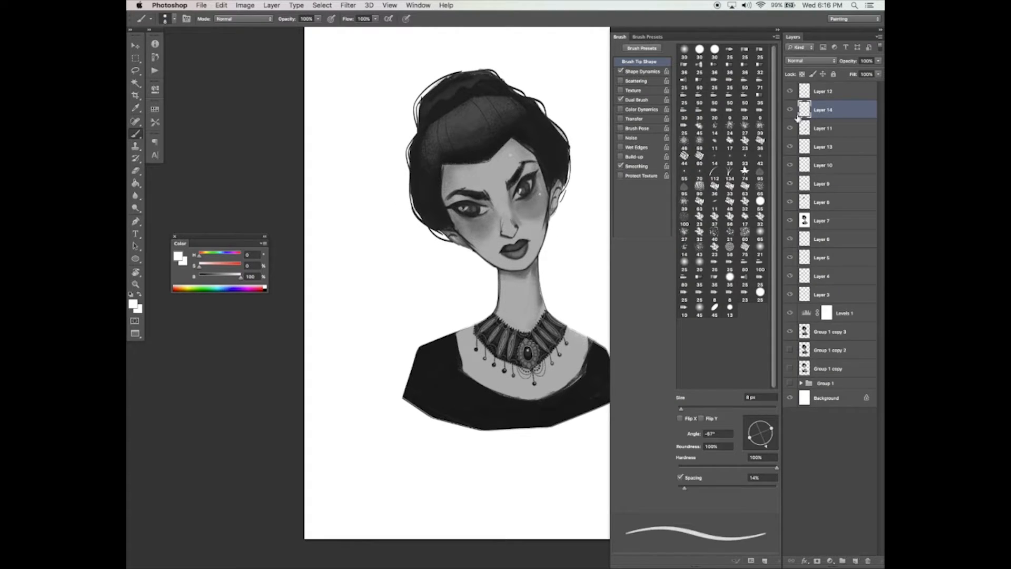
left_click(823, 91)
left_click(790, 203)
left_click(790, 203)
left_click(790, 183)
left_click(790, 183)
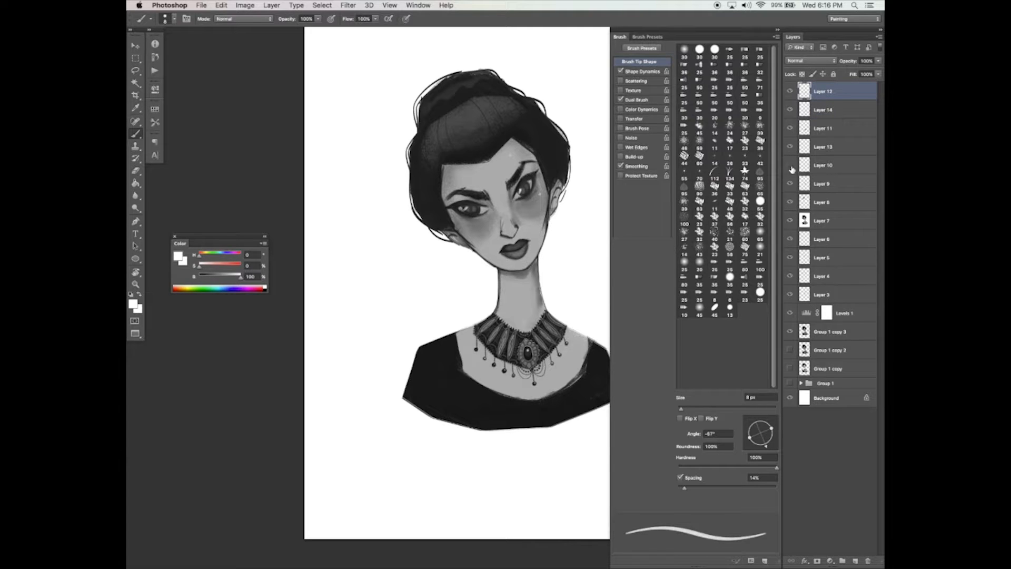
left_click(818, 147, "shift")
key("super+g")
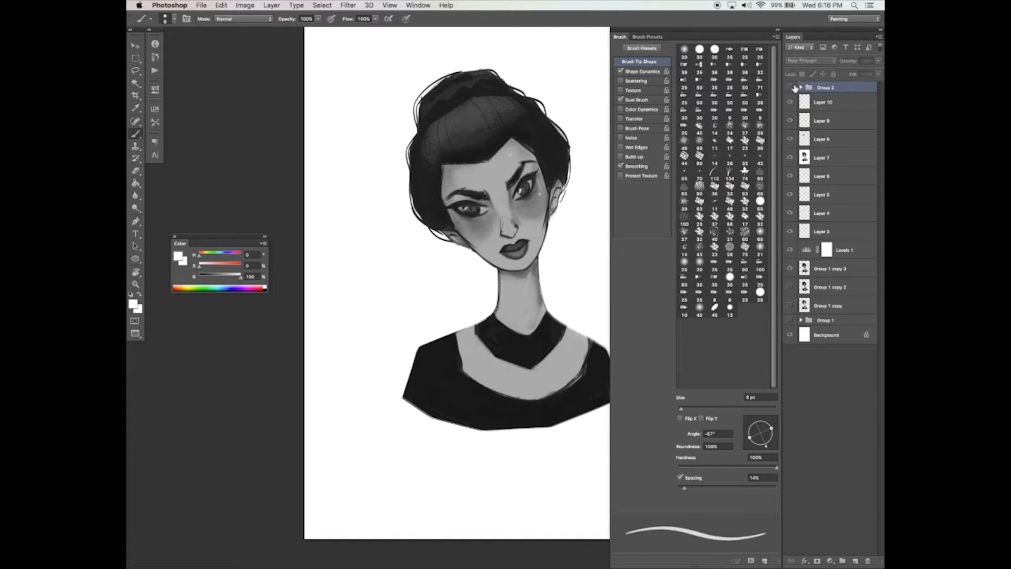
Step: Mark the new layer group with the orange colour label and rename it "necklace"
right_click(794, 87)
left_click(737, 131)
double_click(827, 87)
type("G")
key("Return")
Step: Create a new group above the necklace group and add an empty layer inside it
left_click(844, 561)
left_click(856, 561)
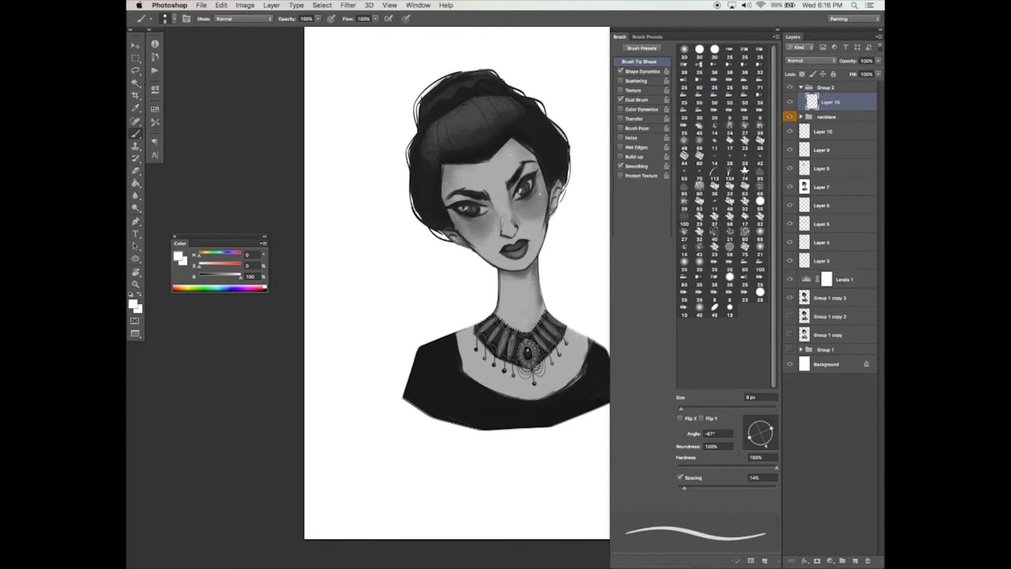
left_click_drag(605, 359, 589, 340)
key("z")
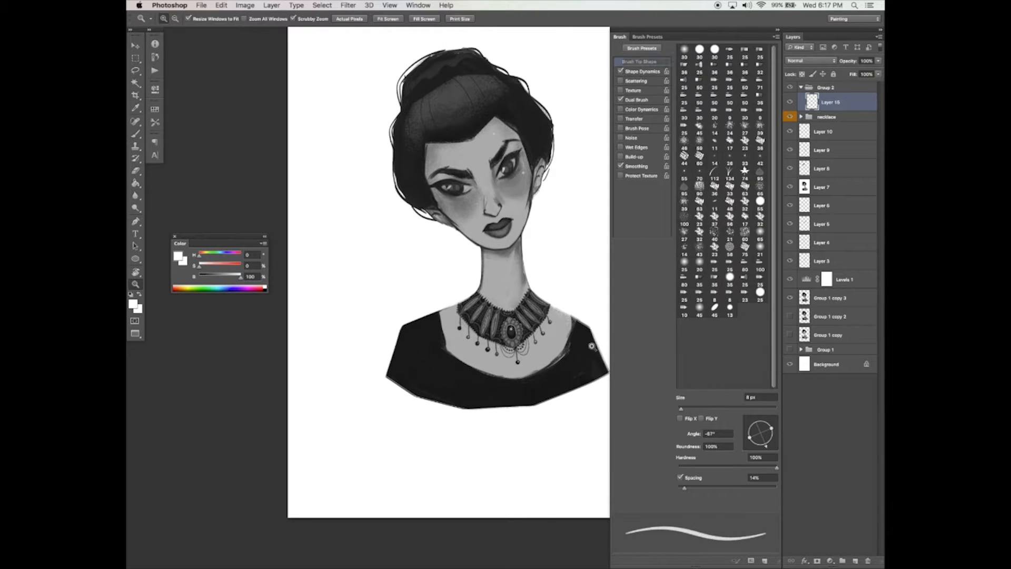
left_click(588, 348)
Step: Set the brush size to 23 px and flatten its round tip into a narrow slanted ellipse
key("b")
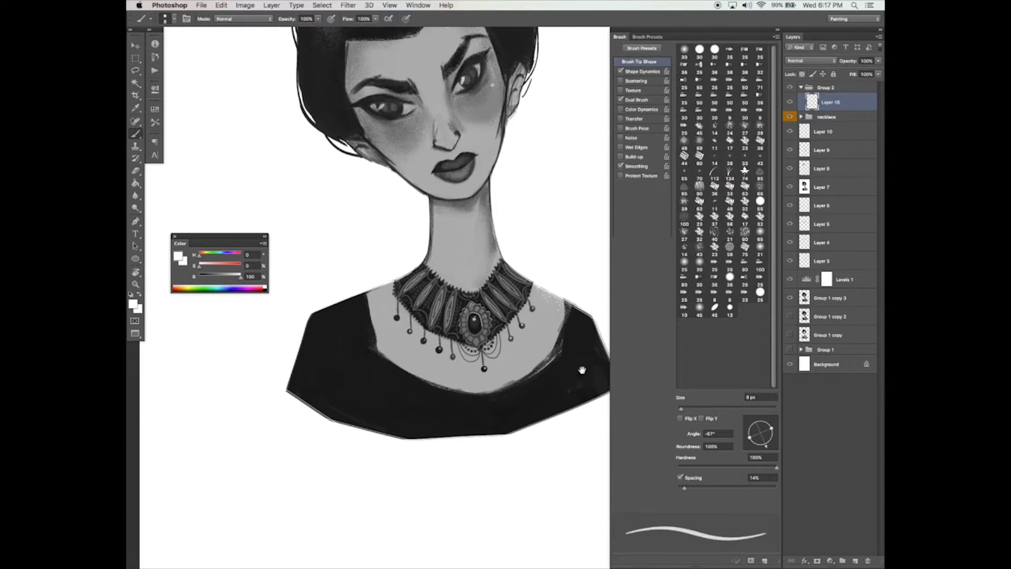
left_click_drag(573, 383, 580, 390)
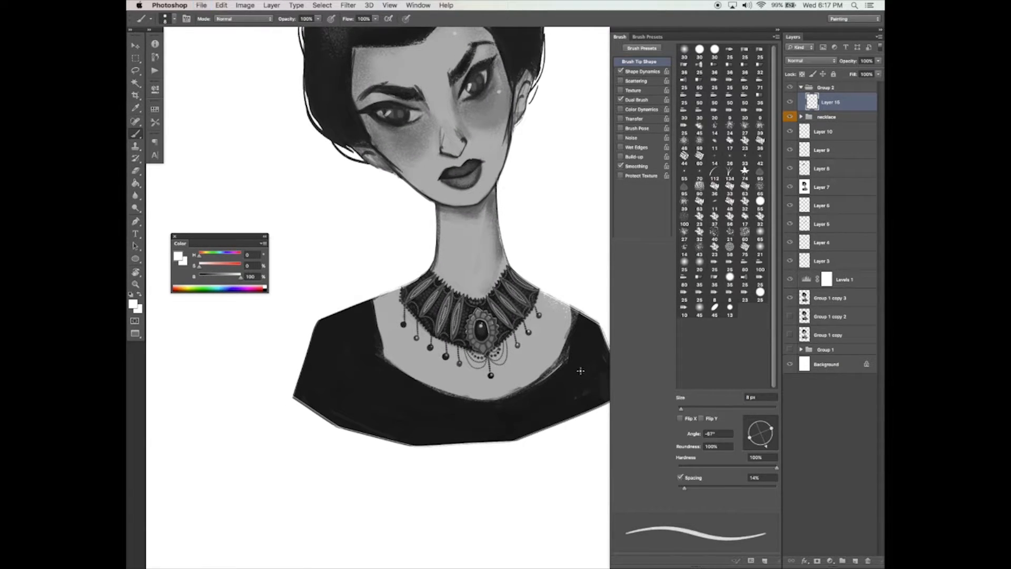
left_click_drag(547, 329, 559, 330)
left_click(688, 408)
left_click_drag(771, 428, 763, 432)
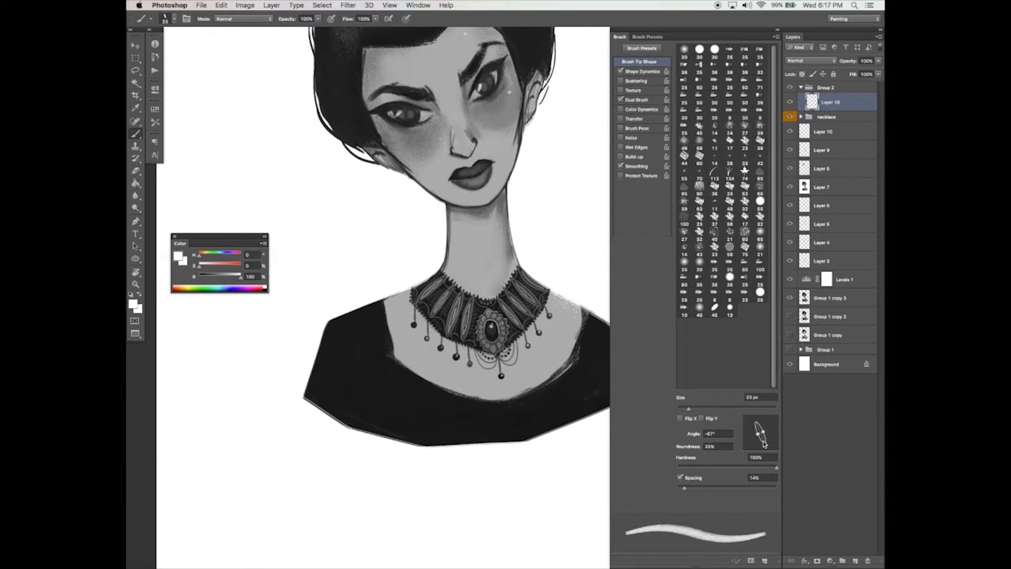
key("Tab")
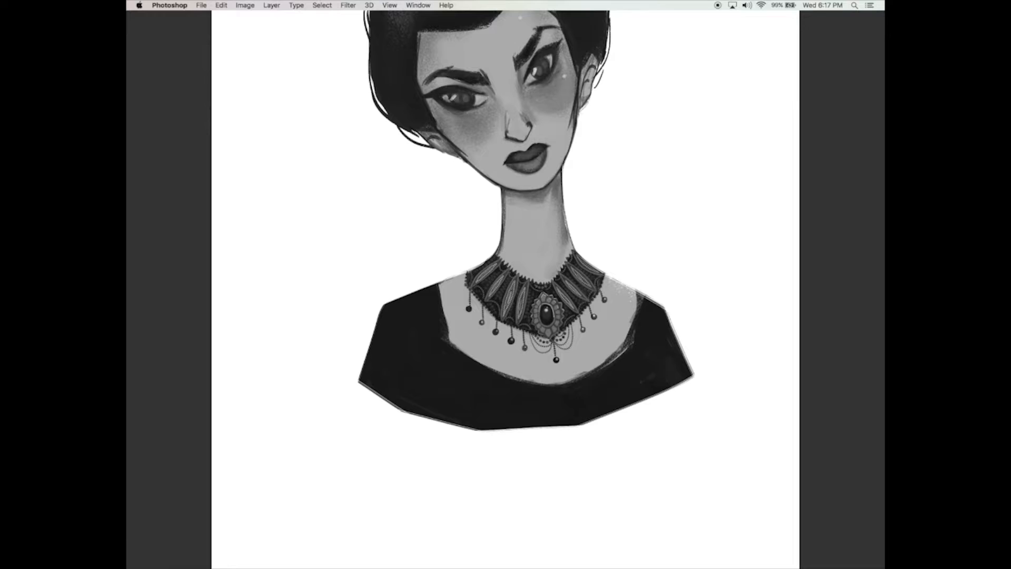
Step: Outline a drop earring under each ear with a small oval stud, a longer oval and a rounded lower lobe
left_click_drag(448, 151, 450, 152)
mouse_move(452, 184)
left_mouse_down()
mouse_move(442, 213)
mouse_move(454, 190)
left_mouse_up()
key("super+z")
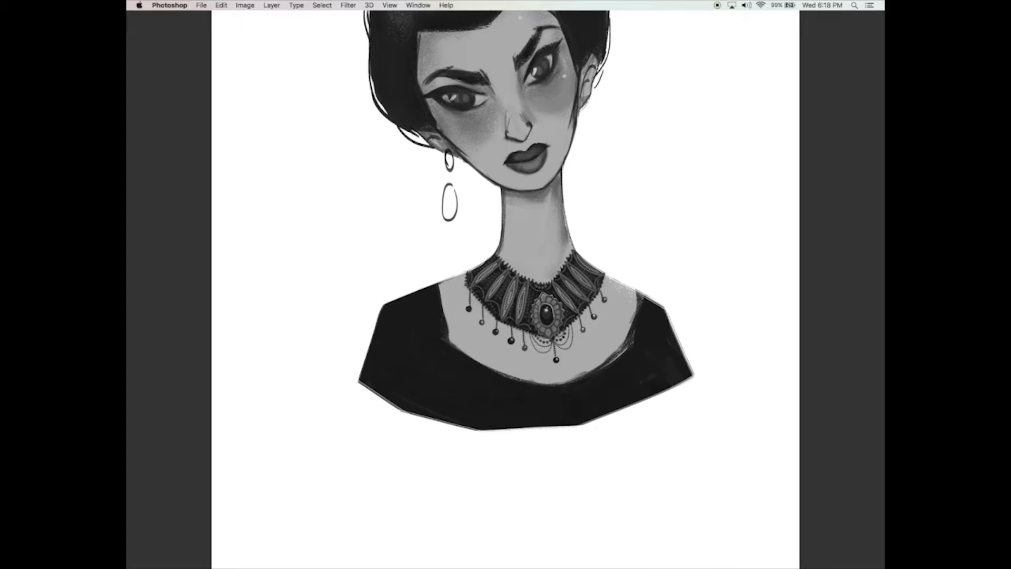
left_click_drag(442, 219, 462, 215)
left_click_drag(584, 101, 589, 117)
left_click_drag(584, 146, 582, 155)
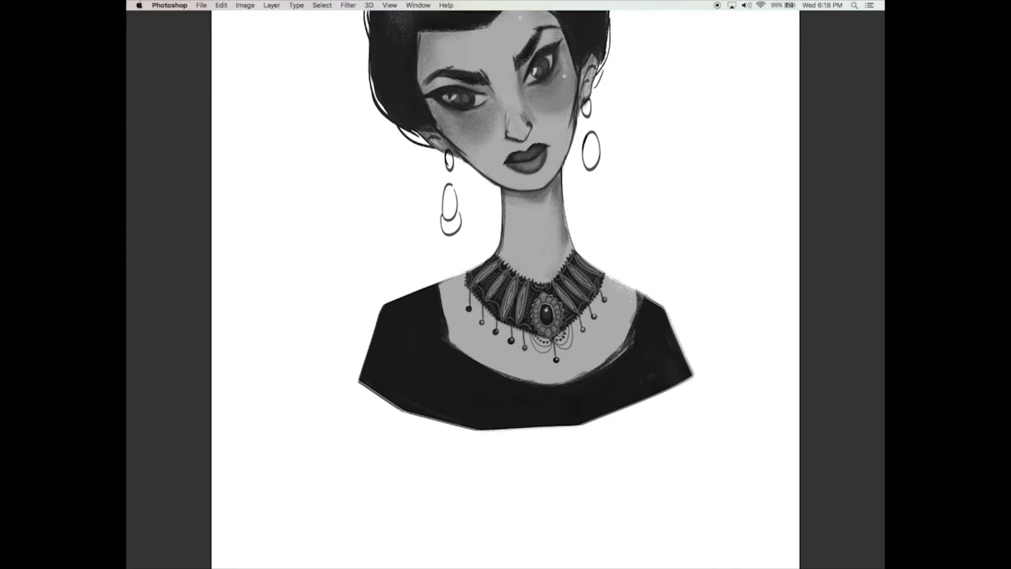
left_click_drag(582, 173, 601, 157)
Step: Fill the studs and drops of both earrings with solid black and smooth their edges
left_click_drag(447, 163, 449, 169)
left_click_drag(584, 103, 589, 115)
left_click_drag(461, 209, 425, 263)
mouse_move(427, 229)
left_mouse_down()
mouse_move(431, 275)
mouse_move(436, 256)
left_mouse_up()
mouse_move(436, 258)
left_mouse_down()
mouse_move(424, 271)
mouse_move(435, 272)
left_mouse_up()
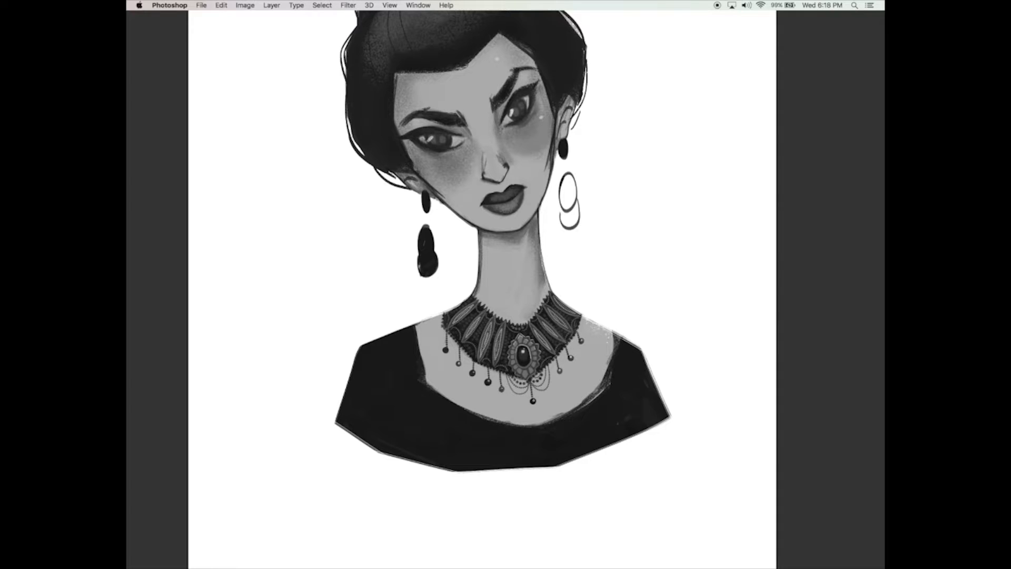
mouse_move(570, 174)
left_mouse_down()
mouse_move(564, 211)
mouse_move(574, 213)
left_mouse_up()
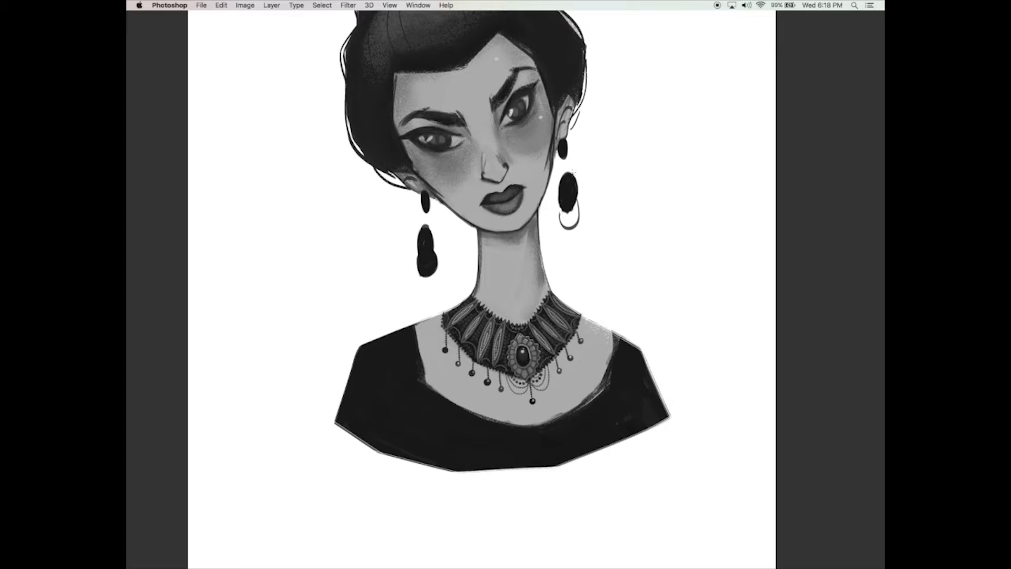
left_click_drag(563, 221, 577, 199)
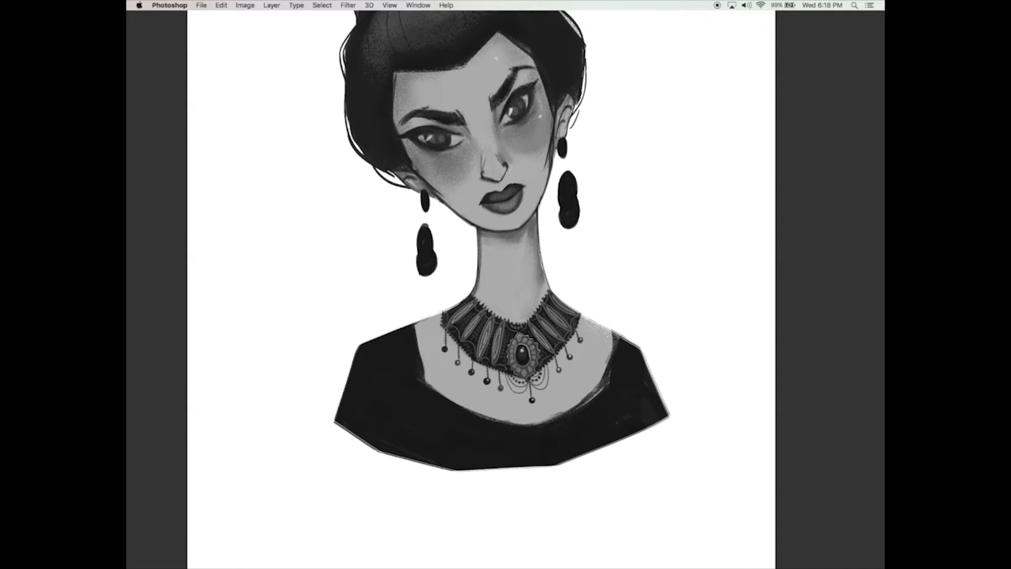
left_click_drag(422, 226, 430, 235)
left_click_drag(419, 268, 435, 270)
mouse_move(562, 224)
left_mouse_down()
mouse_move(579, 217)
mouse_move(565, 229)
left_mouse_up()
Step: Set up a smaller round brush with wide spacing for dotted strokes and undo the test stroke
key("Tab")
left_click(639, 62)
key("bracketleft")
key("bracketleft")
key("bracketleft")
key("bracketleft")
left_click_drag(444, 208, 444, 222)
left_click_drag(531, 298, 527, 298)
left_click(472, 244, "super")
key("Tab")
key("super+z")
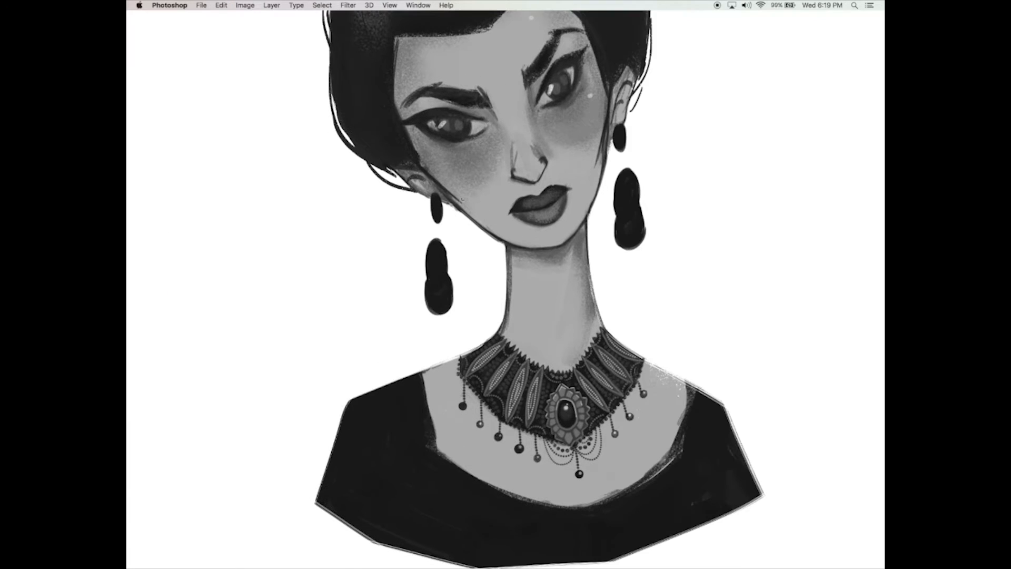
Step: Paint a beaded edging around the studs and drops of both earrings, undoing the misplaced stroke
mouse_move(430, 199)
left_mouse_down()
mouse_move(435, 222)
mouse_move(443, 213)
mouse_move(437, 190)
left_mouse_up()
key("super+z")
left_click_drag(620, 151, 622, 122)
mouse_move(427, 271)
left_mouse_down()
mouse_move(435, 239)
mouse_move(446, 268)
mouse_move(441, 244)
mouse_move(425, 304)
mouse_move(432, 317)
mouse_move(447, 312)
mouse_move(443, 274)
mouse_move(445, 312)
left_mouse_up()
mouse_move(616, 207)
left_mouse_down()
mouse_move(627, 167)
mouse_move(640, 198)
mouse_move(618, 208)
mouse_move(616, 192)
mouse_move(623, 214)
mouse_move(613, 235)
mouse_move(626, 252)
mouse_move(646, 234)
mouse_move(641, 206)
mouse_move(635, 245)
mouse_move(619, 232)
left_mouse_up()
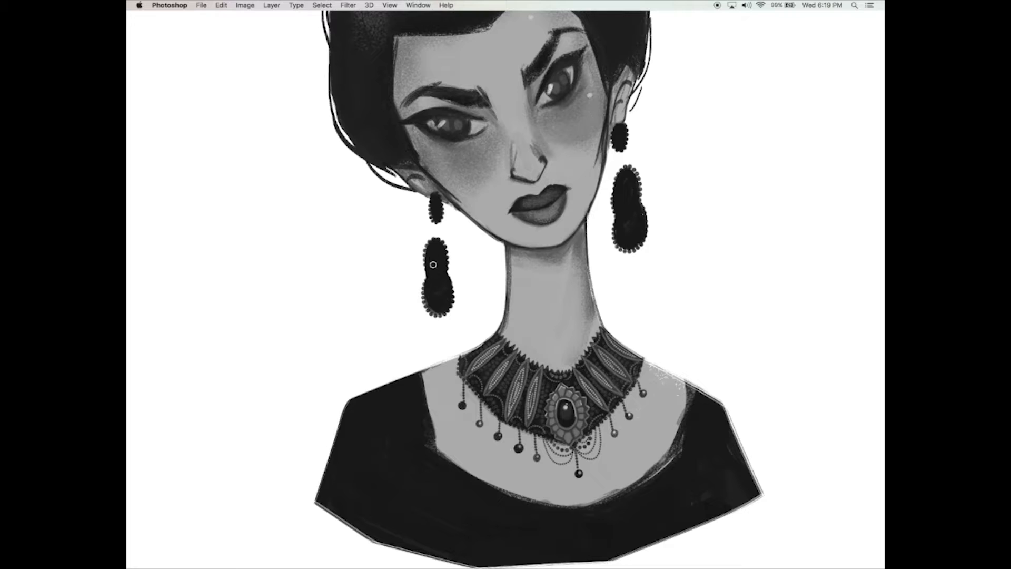
Step: Paint a grey diamond with a dark oval centre on the lower lobe of each earring, undoing the stray strokes
left_click_drag(434, 244, 435, 273)
key("alt+super+z")
key("alt+super+z")
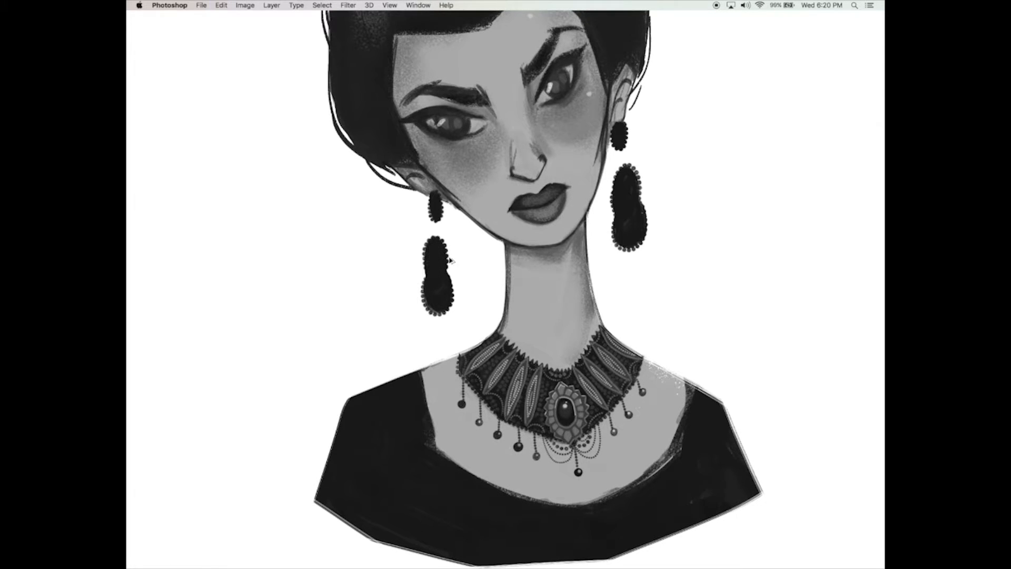
mouse_move(434, 276)
left_mouse_down()
mouse_move(441, 302)
mouse_move(432, 297)
mouse_move(434, 287)
mouse_move(446, 290)
mouse_move(442, 307)
left_mouse_up()
mouse_move(624, 223)
left_mouse_down()
mouse_move(634, 232)
mouse_move(627, 221)
left_mouse_up()
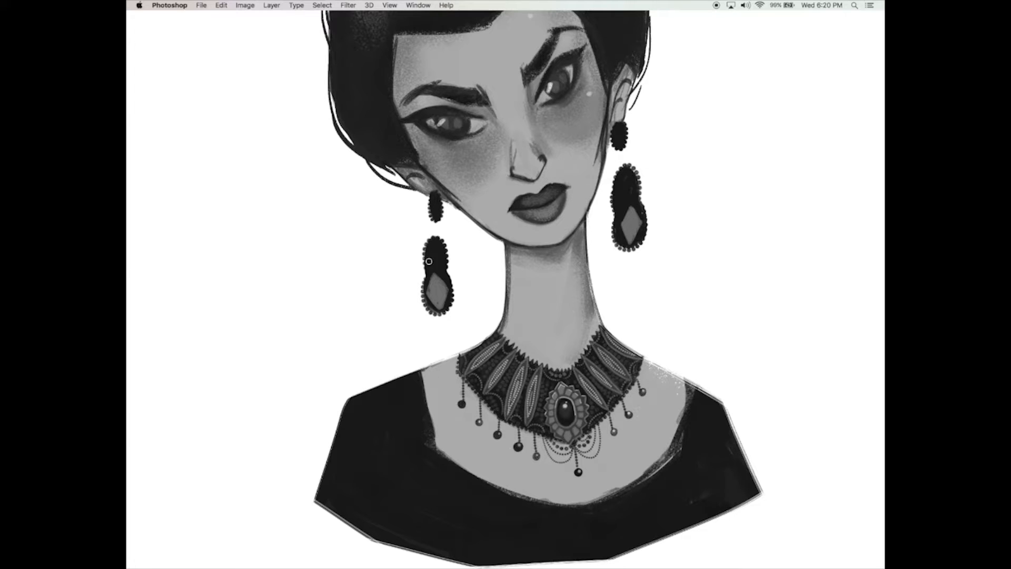
left_click_drag(439, 284, 435, 291)
mouse_move(632, 221)
left_mouse_down()
mouse_move(632, 233)
mouse_move(632, 217)
mouse_move(675, 202)
left_mouse_up()
key("super+z")
Step: Sample the light grey skin tone, set the brush to 20 px with 98% spacing, and undo the trial dots
left_click(452, 409, "alt")
key("Tab")
left_click_drag(735, 489, 726, 489)
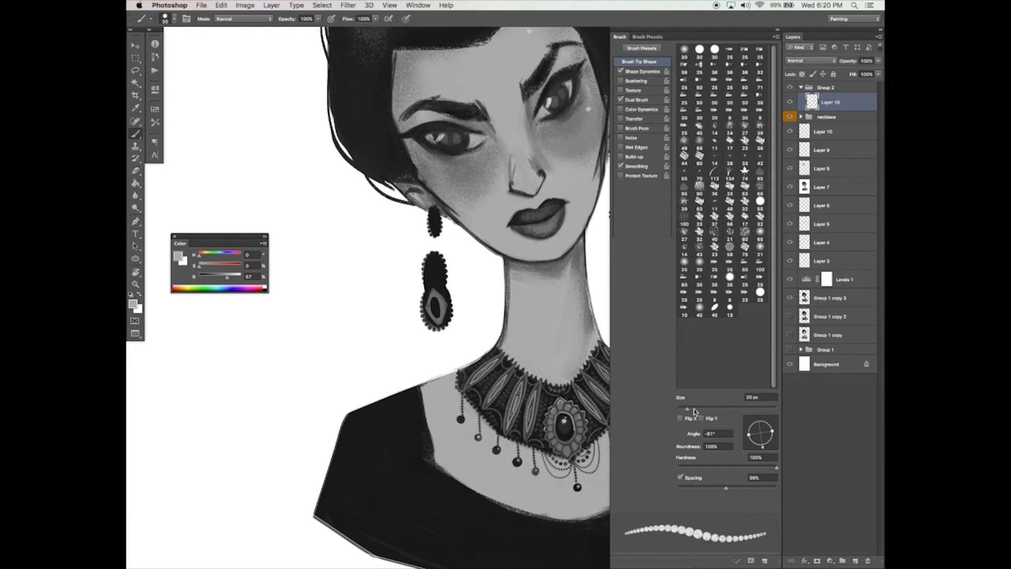
key("Tab")
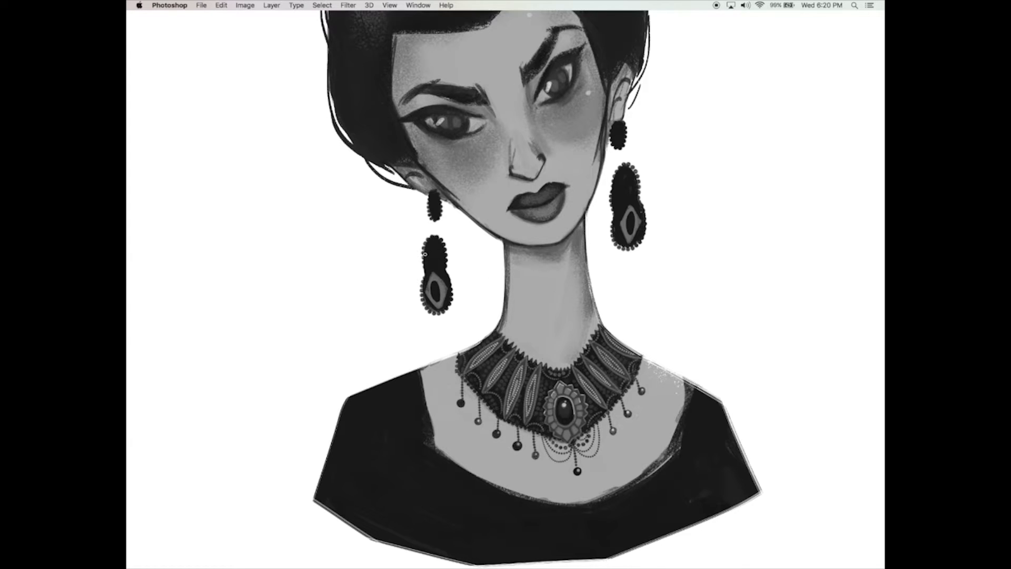
left_click_drag(441, 239, 439, 240)
key("super+z")
key("super+z")
Step: Widen the brush spacing and draw a dotted line along the diamond's upper edge on the left earring
scroll(442, 262, "down", 2)
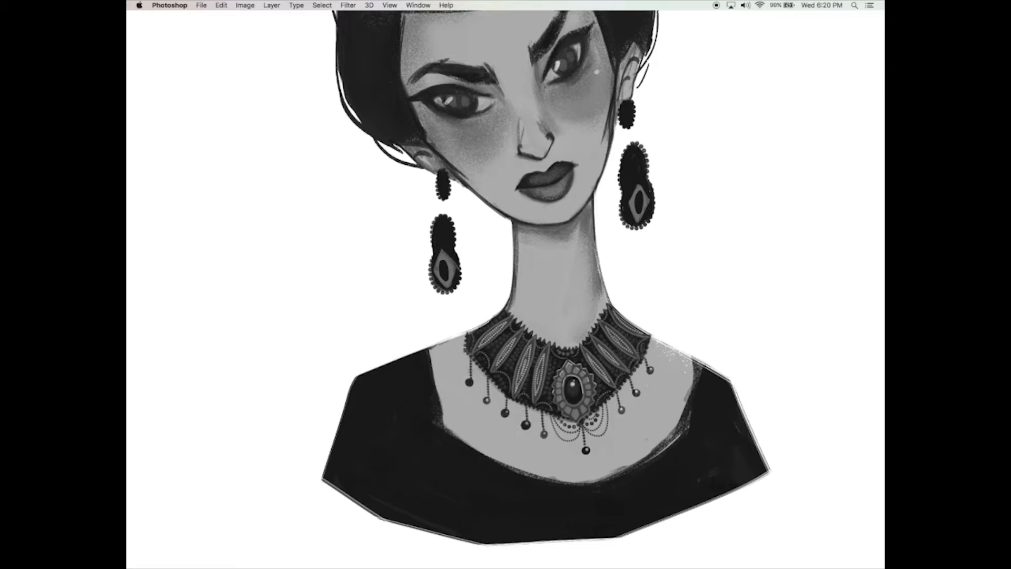
key("Tab")
left_click_drag(734, 487, 747, 489)
key("Tab")
left_click(504, 271, "super")
mouse_move(464, 187)
left_mouse_down()
mouse_move(497, 156)
mouse_move(485, 169)
mouse_move(490, 160)
left_mouse_up()
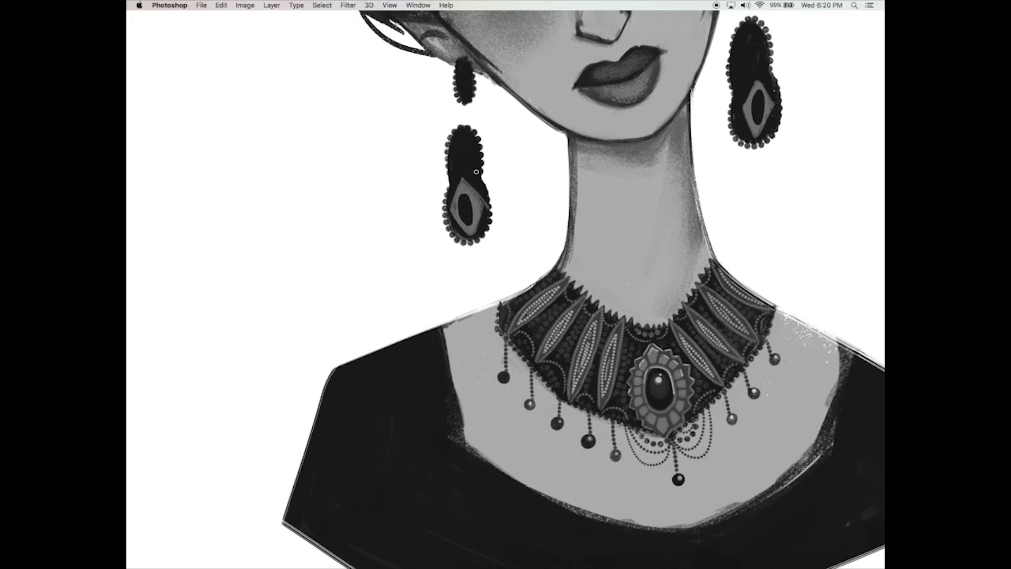
Step: Draw chevron rows of small dots above the diamond on the left earring
left_click(479, 173, "super")
mouse_move(427, 200)
left_mouse_down()
mouse_move(446, 172)
mouse_move(490, 196)
left_mouse_up()
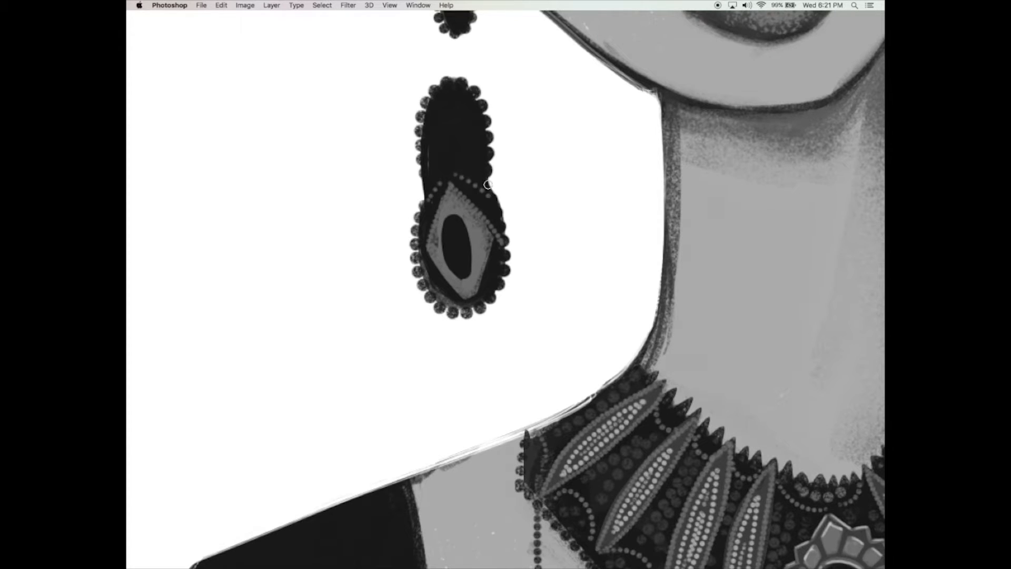
mouse_move(453, 162)
left_mouse_down()
mouse_move(480, 179)
mouse_move(425, 171)
mouse_move(448, 143)
mouse_move(483, 169)
left_mouse_up()
mouse_move(427, 152)
left_mouse_down()
mouse_move(445, 128)
mouse_move(474, 150)
left_mouse_up()
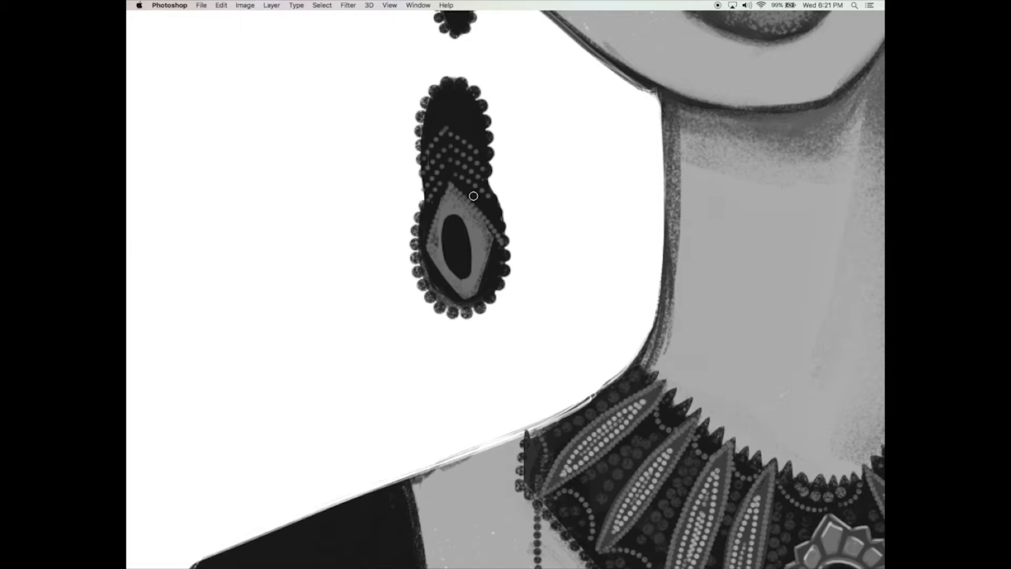
Step: Dot the diamond's lower edges on the left earring and add more, brighter chevron dots up to its top
left_click_drag(426, 252, 451, 288)
left_click_drag(498, 238, 473, 297)
mouse_move(436, 130)
left_mouse_down()
mouse_move(449, 110)
mouse_move(475, 130)
mouse_move(450, 95)
mouse_move(477, 110)
mouse_move(456, 135)
mouse_move(484, 177)
left_mouse_up()
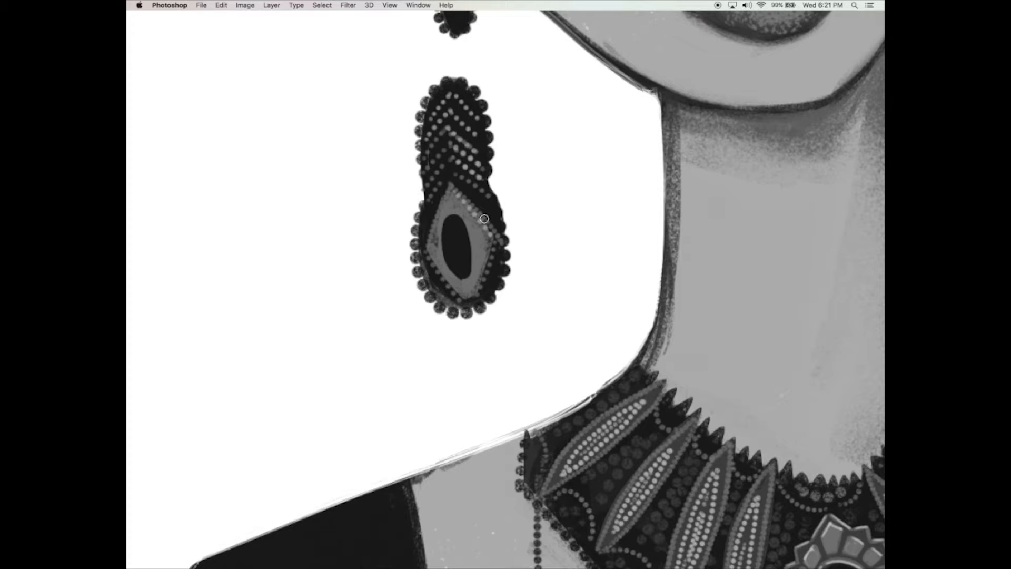
left_click_drag(557, 371, 550, 388)
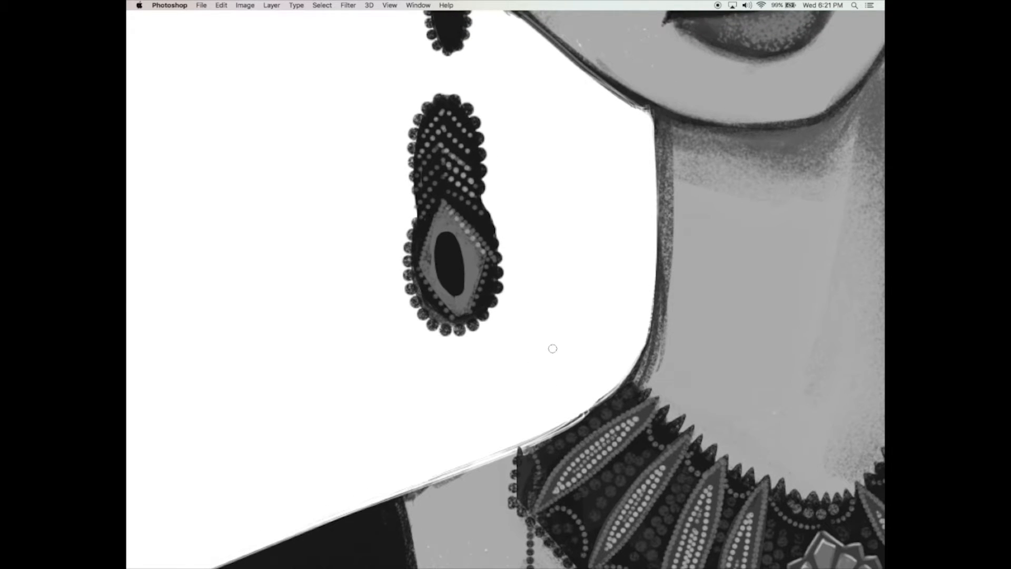
left_click_drag(553, 349, 553, 345)
mouse_move(421, 163)
left_mouse_down()
mouse_move(444, 158)
mouse_move(425, 179)
mouse_move(436, 184)
mouse_move(425, 197)
mouse_move(440, 189)
mouse_move(426, 206)
left_mouse_up()
Step: Fill the left earring's stud with rows of light dots
mouse_move(557, 300)
left_mouse_down()
mouse_move(575, 293)
mouse_move(597, 375)
mouse_move(588, 407)
left_mouse_up()
mouse_move(471, 82)
left_mouse_down()
mouse_move(465, 107)
mouse_move(479, 156)
left_mouse_up()
mouse_move(484, 153)
left_mouse_down()
mouse_move(491, 118)
mouse_move(471, 102)
mouse_move(483, 137)
mouse_move(477, 81)
left_mouse_up()
mouse_move(471, 95)
left_mouse_down()
mouse_move(482, 137)
mouse_move(478, 98)
left_mouse_up()
left_click_drag(477, 105, 477, 114)
Step: Examine the dotted left earring in the context of the whole portrait
left_click_drag(572, 331, 572, 309)
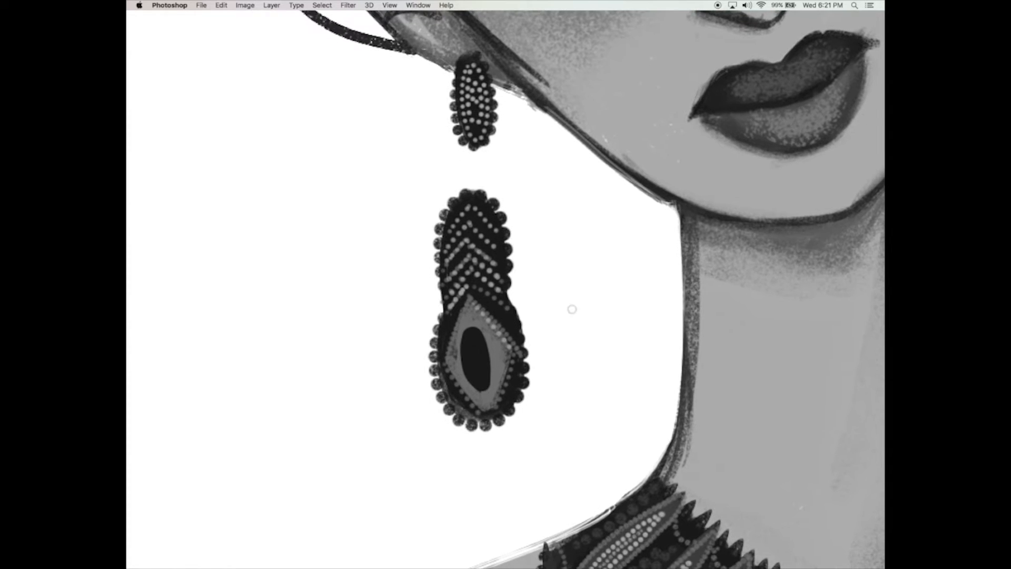
left_click(577, 309, "super")
left_click(577, 308, "super")
left_click(579, 310, "alt")
left_click(579, 310, "alt")
left_click(579, 309, "alt")
left_click(579, 311, "alt")
left_click(579, 311, "alt")
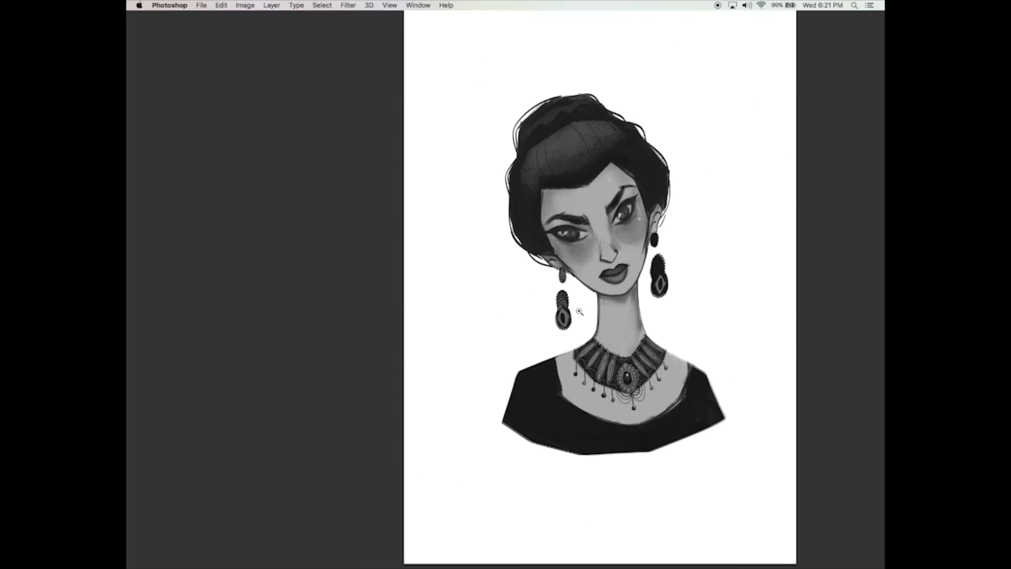
Step: Save the file and extend the chevron rows of small dots down to the diamond on the right earring
left_click_drag(579, 311, 444, 315)
left_click(483, 315, "alt")
left_click_drag(510, 318, 510, 316)
key("super+s")
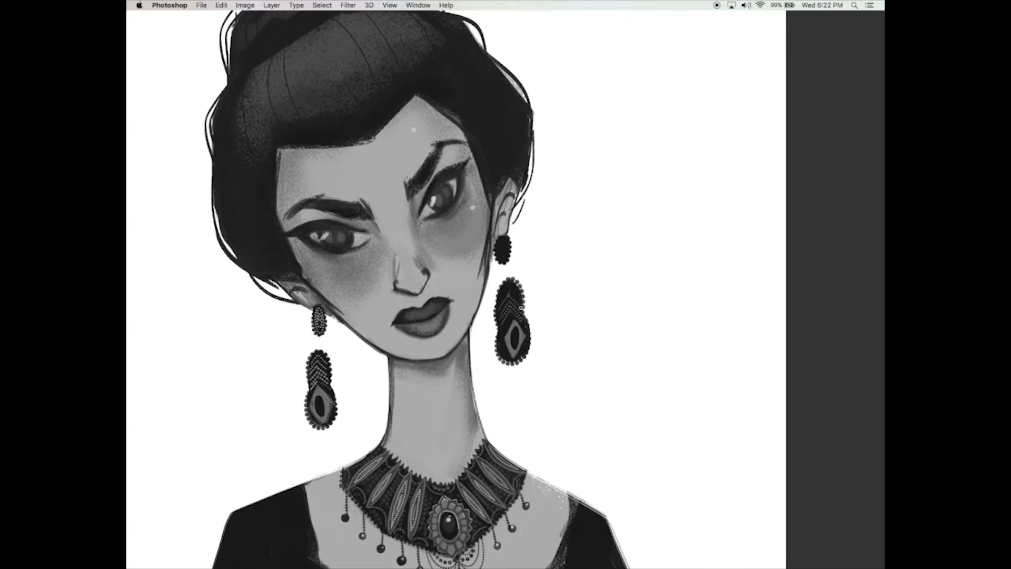
scroll(509, 288, "down", 3)
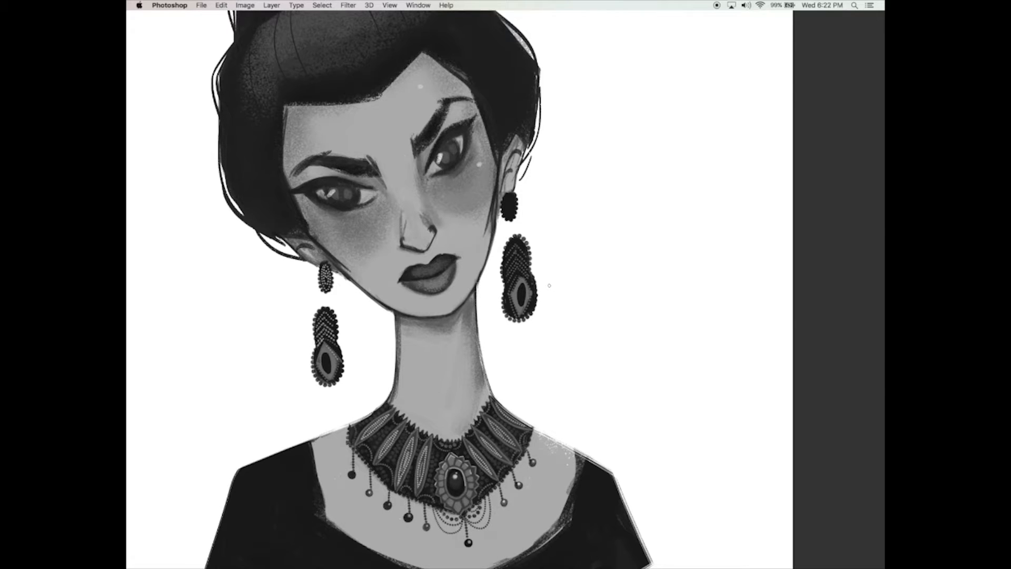
Step: Fill the right earring's stud with rows of light dots to match the left stud
mouse_move(325, 258)
left_mouse_down()
mouse_move(331, 301)
mouse_move(326, 258)
left_mouse_up()
key("super+u")
left_click_drag(600, 329, 589, 332)
left_click(718, 231)
left_click_drag(640, 300, 669, 281)
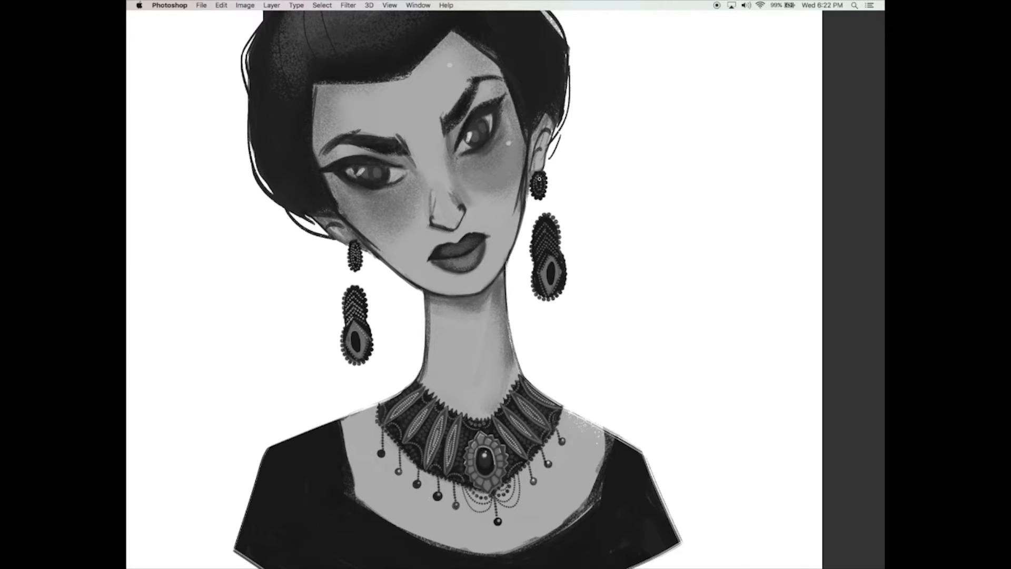
left_click_drag(604, 305, 603, 307)
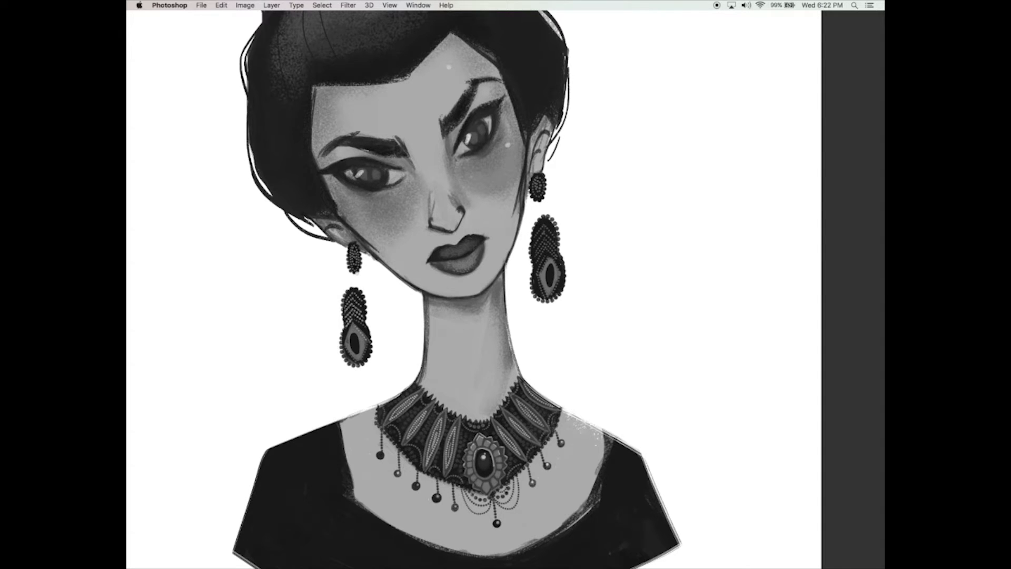
Step: Link the stud and drop of both earrings with rings of small gray dots
key("Tab")
key("Tab")
left_click_drag(536, 200, 529, 227)
left_click(598, 333, "alt")
left_click(600, 331, "alt")
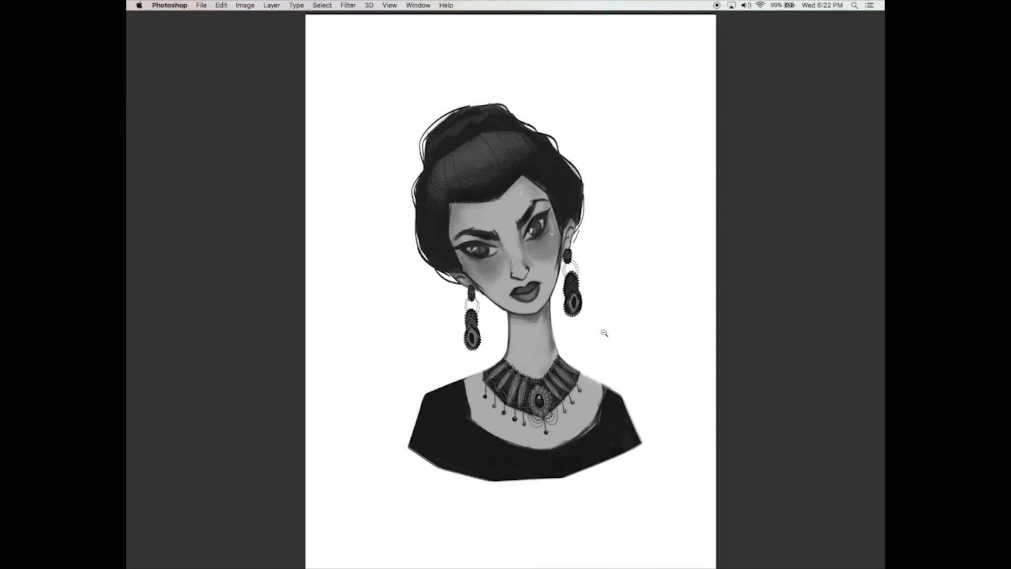
left_click(604, 330, "alt")
left_click_drag(600, 312, 566, 301)
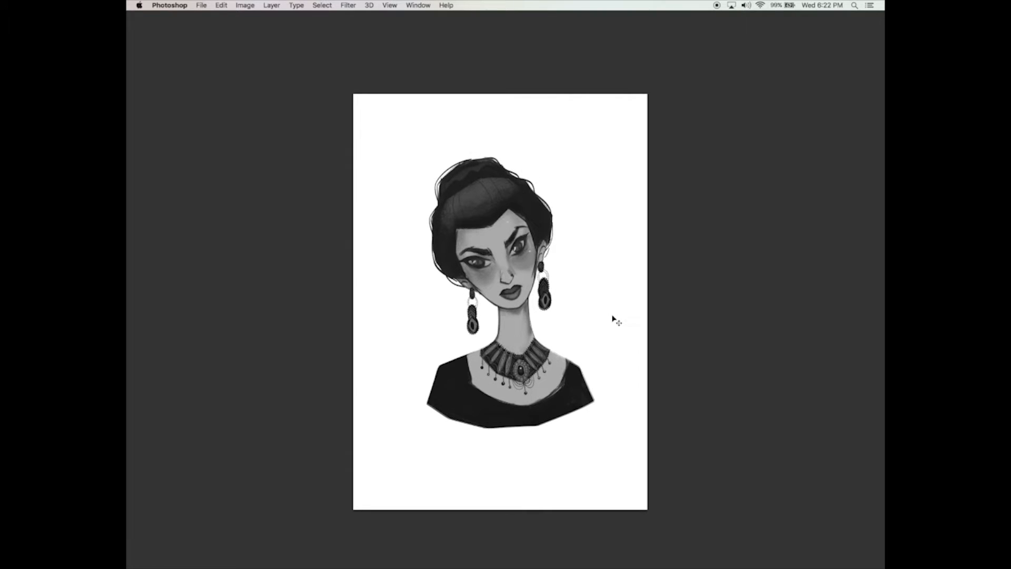
Step: Set the brush spacing to 18% for drawing solid lines on the left earring
left_click(556, 287)
left_click(560, 290)
left_click_drag(528, 342, 576, 282)
left_click(440, 311)
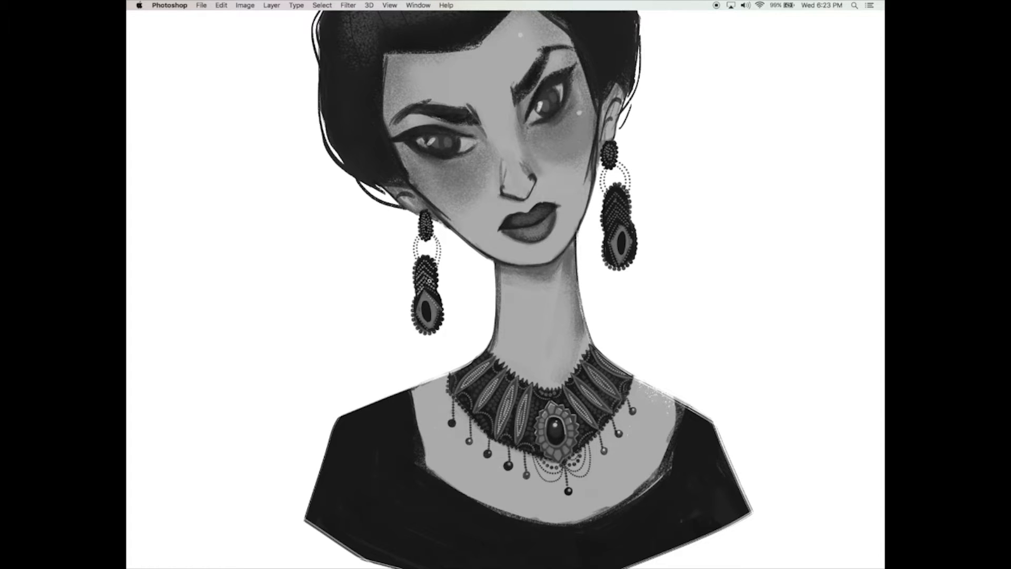
left_click_drag(462, 274, 481, 230)
left_click(483, 254)
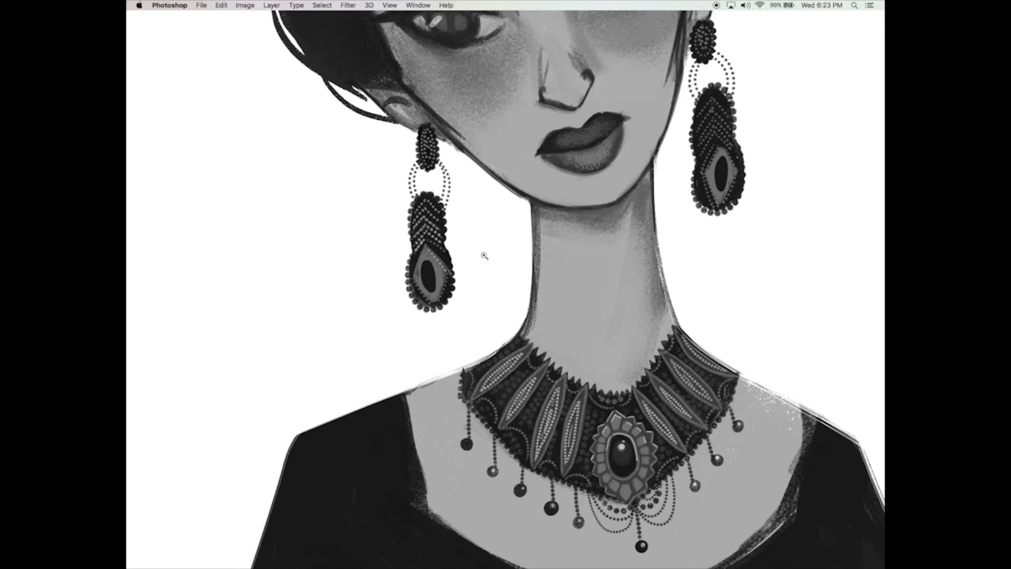
left_click(483, 256)
key("Tab")
key("b")
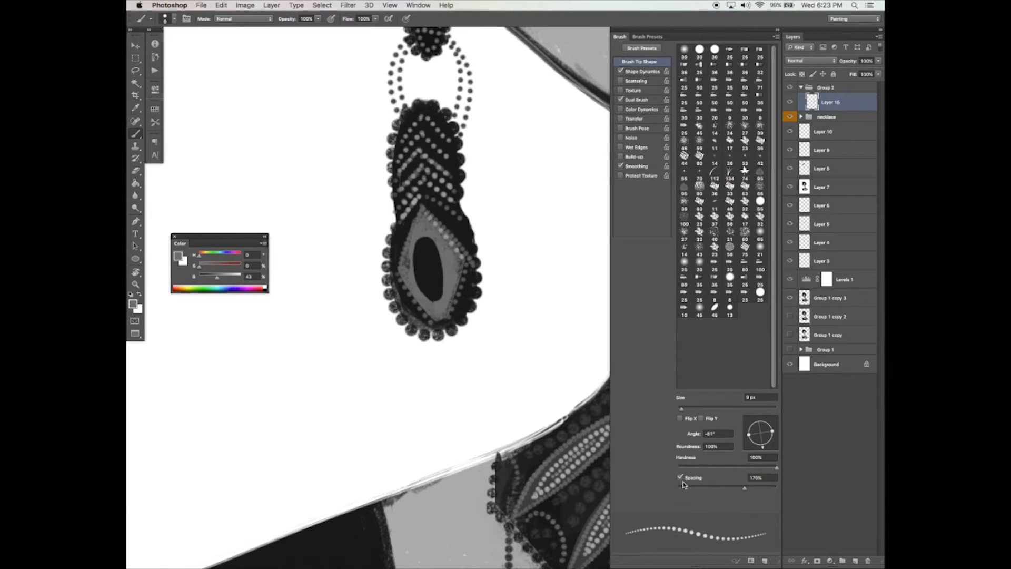
key("Tab")
Step: Draw a thin gray ring inside the dark oval of the left earring's diamond, redoing imperfect strokes
left_click_drag(418, 228, 421, 264)
key("super+z")
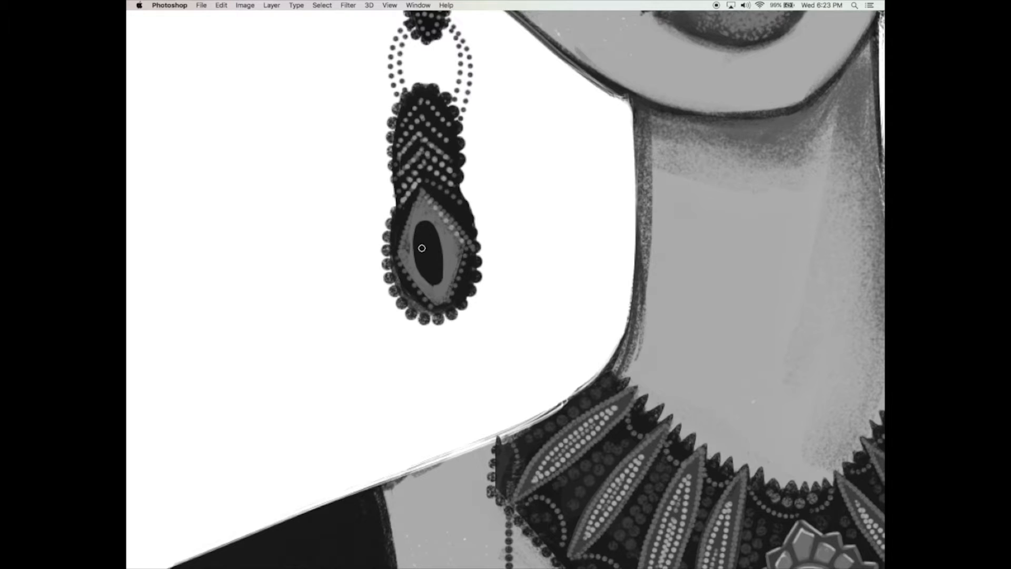
mouse_move(437, 281)
left_mouse_down()
mouse_move(439, 243)
mouse_move(418, 236)
mouse_move(420, 226)
left_mouse_up()
key("super+z")
left_click_drag(427, 276, 418, 251)
Step: Draw a matching gray ring inside the right earring's dark oval and touch up the left one
left_click_drag(704, 272, 444, 342)
mouse_move(834, 270)
left_mouse_down()
mouse_move(623, 325)
mouse_move(639, 336)
left_mouse_up()
mouse_move(556, 160)
left_mouse_down()
mouse_move(550, 190)
mouse_move(570, 185)
mouse_move(565, 159)
left_mouse_up()
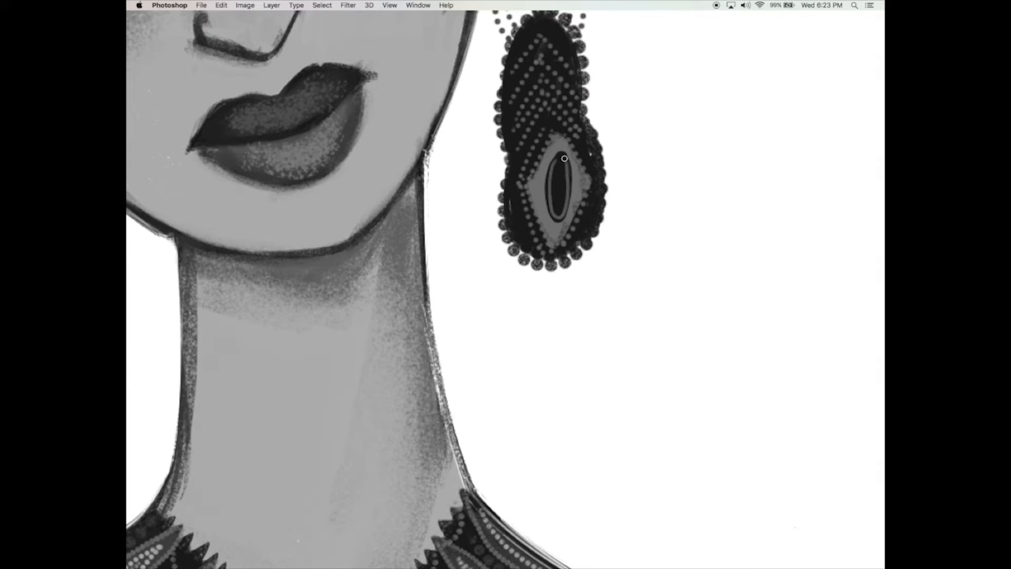
left_click_drag(413, 246, 619, 153)
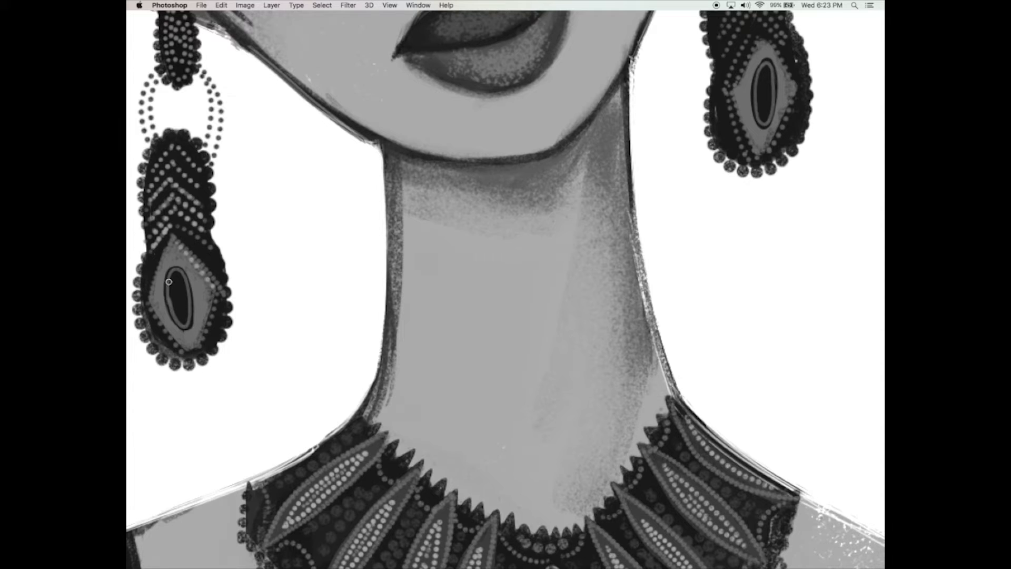
left_click_drag(221, 270, 254, 253)
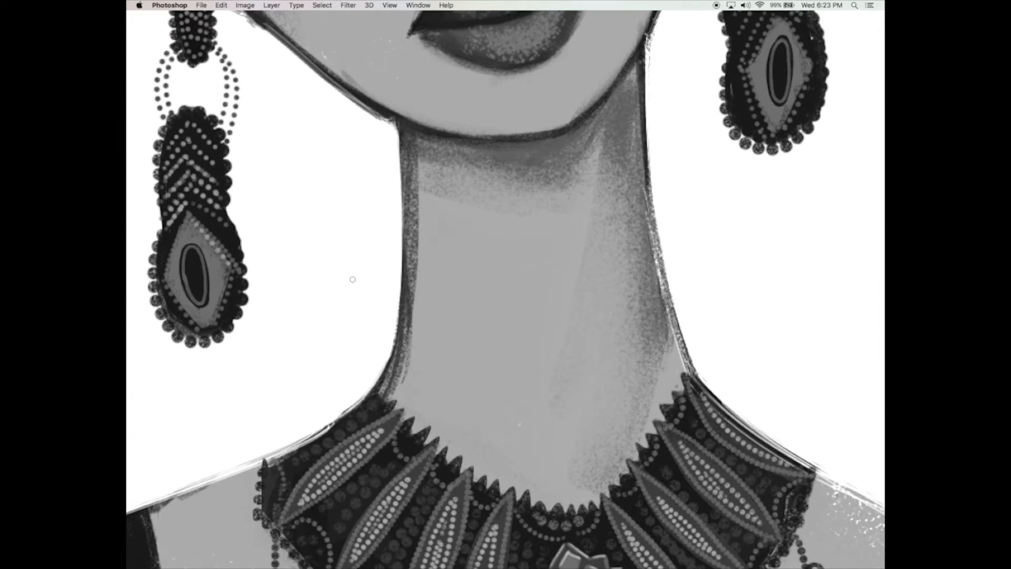
Step: Turn off Shape Dynamics, set the brush size to 25 px and adjust the Dual Brush texture
left_click(385, 276, "alt")
key("Tab")
left_click(621, 72)
left_click_drag(680, 409, 695, 405)
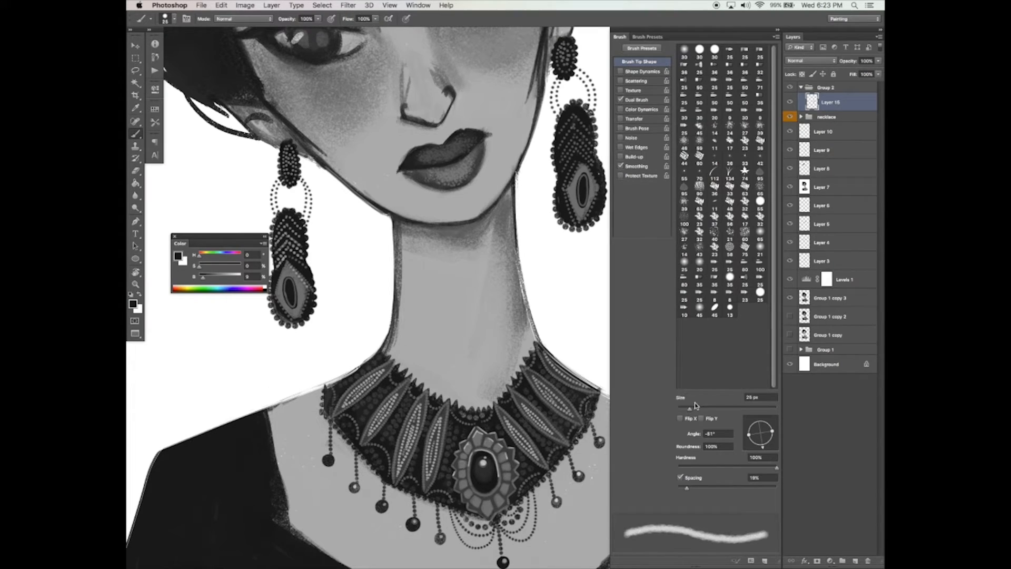
left_click(640, 101)
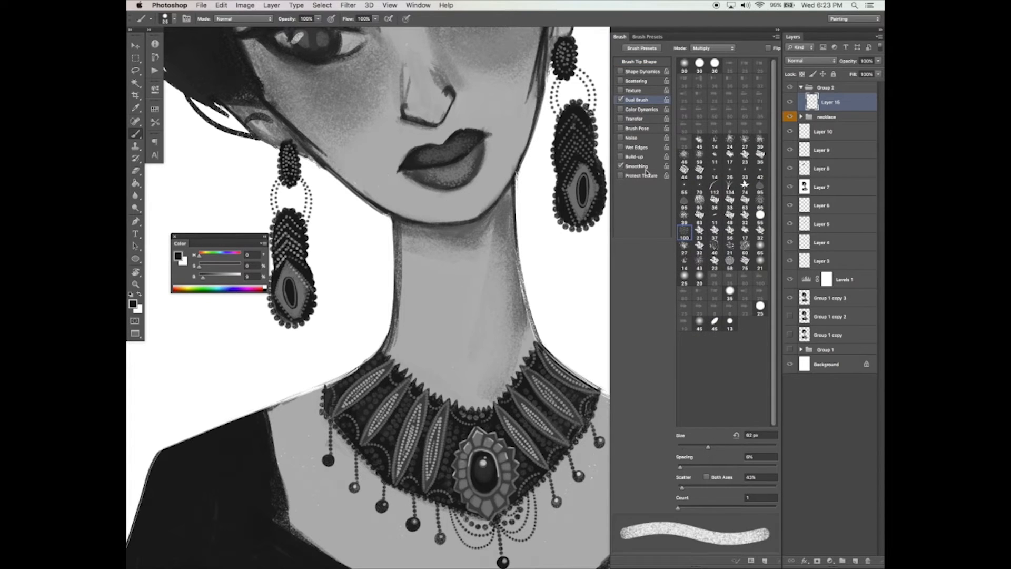
key("Tab")
Step: Paint a speckled gray sheen in the dark oval gem of both earrings
left_click(595, 142)
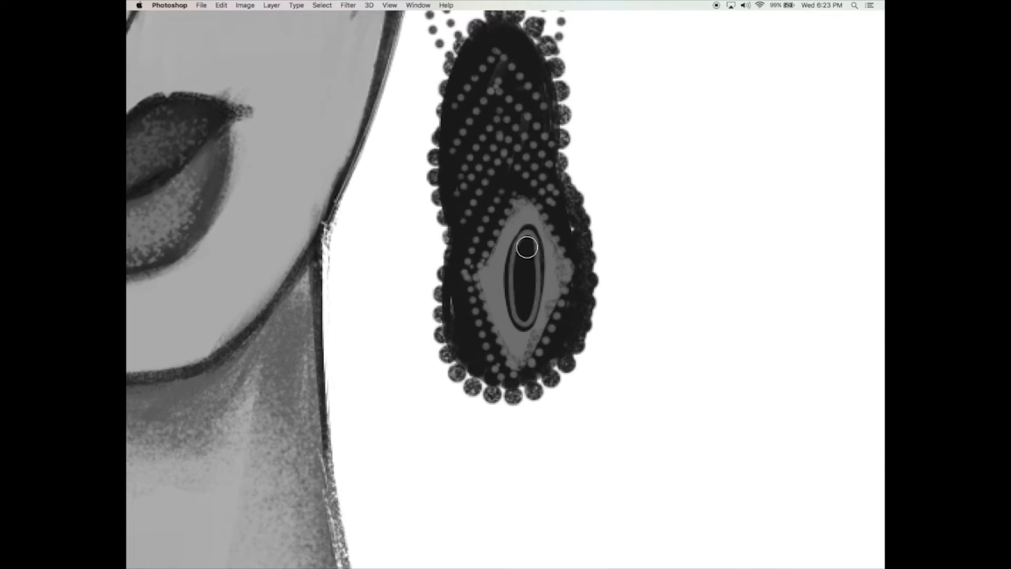
scroll(560, 262, "left", 5)
scroll(559, 262, "down", 2)
left_click_drag(583, 221, 583, 220)
scroll(584, 222, "left", 2)
scroll(583, 221, "down", 1)
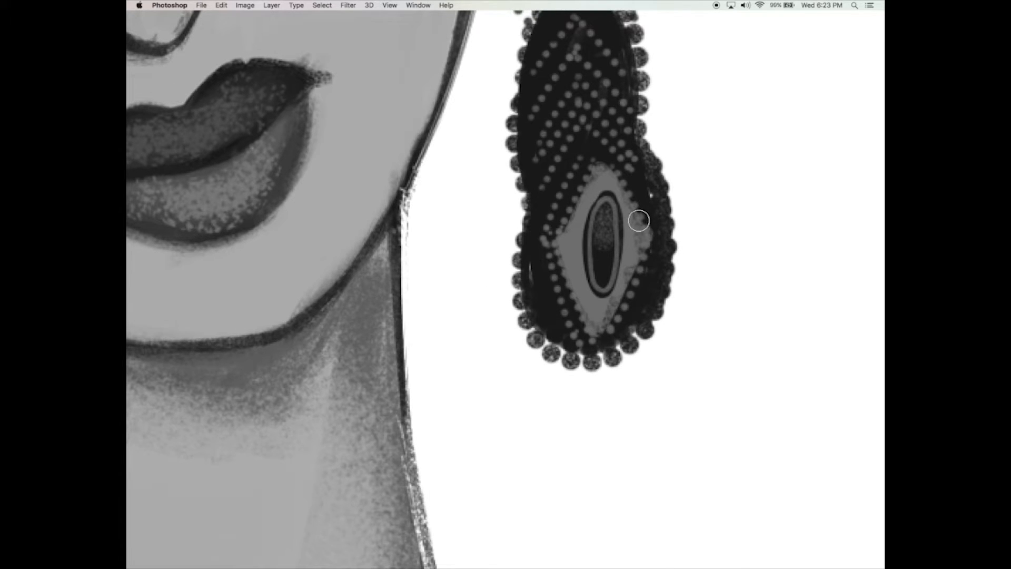
scroll(531, 414, "left", 10)
scroll(531, 415, "down", 15)
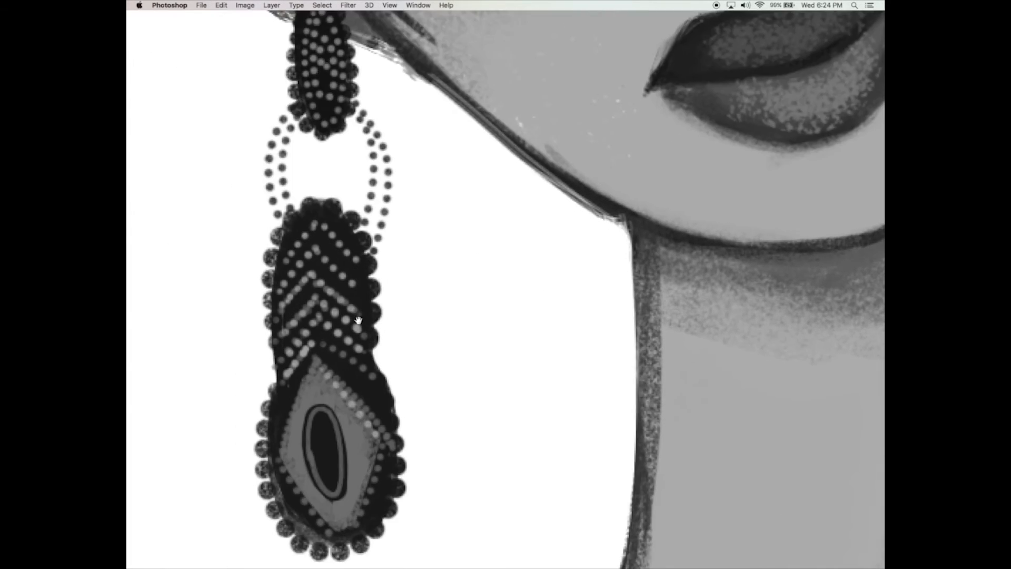
scroll(531, 414, "left", 8)
left_click(499, 232)
Step: Set up a plain white 15 px brush with Shape Dynamics on and Dual Brush off
key("Tab")
key("z")
mouse_move(564, 206)
left_mouse_down()
mouse_move(340, 386)
mouse_move(292, 403)
left_mouse_up()
left_click_drag(564, 226, 595, 228)
key("b")
left_click(553, 242, "alt")
left_click(646, 72)
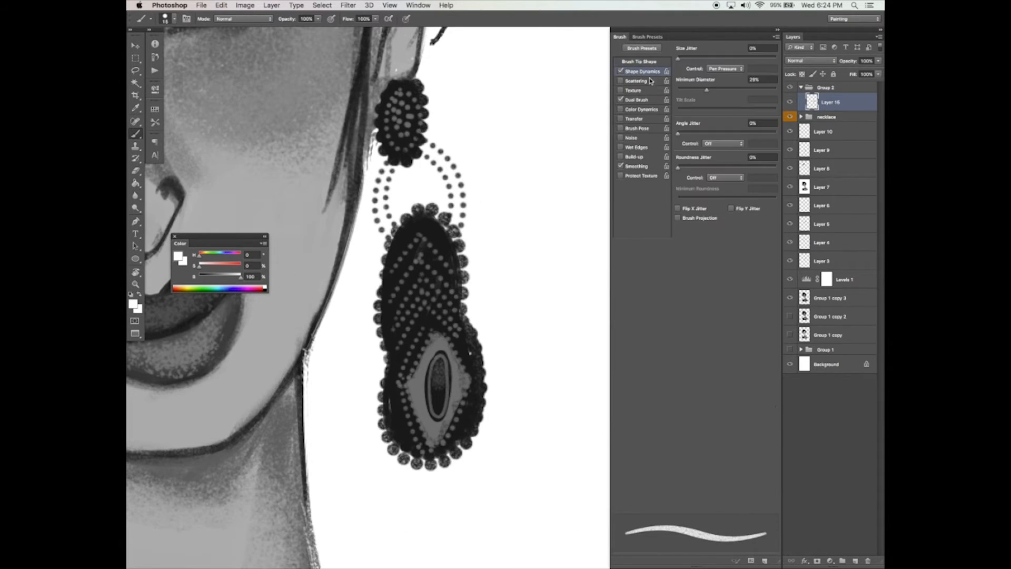
left_click(621, 100)
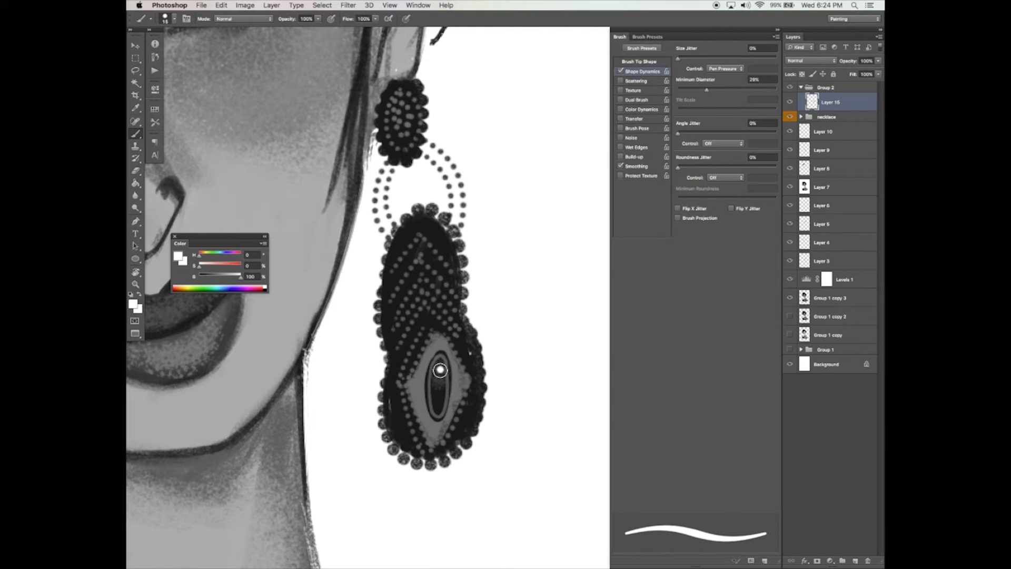
Step: Place a round white highlight near the top of the oval gem on both earrings
scroll(421, 379, "left", 10)
scroll(383, 392, "left", 5)
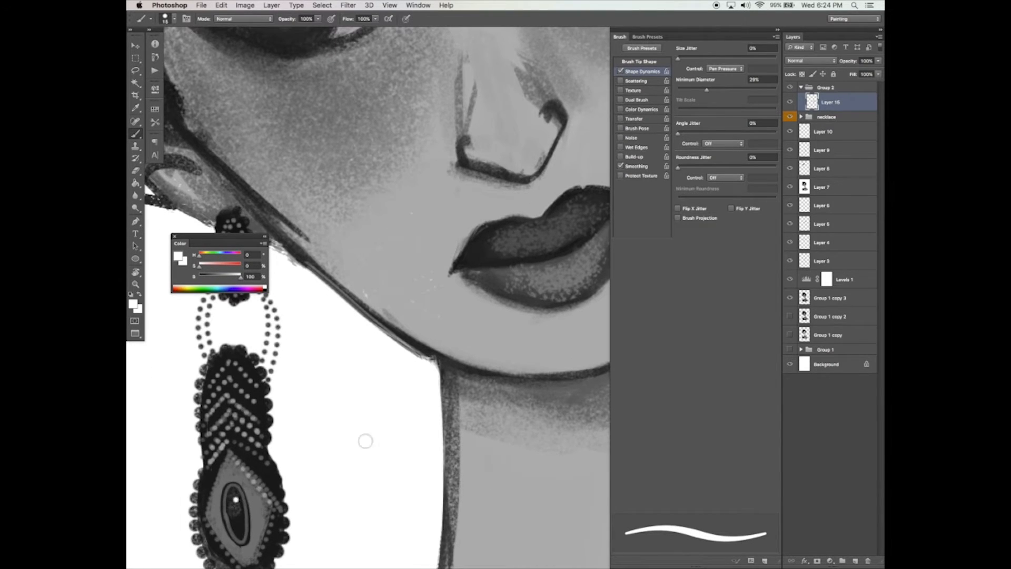
key("z")
left_click(418, 430, "alt")
left_click(418, 431, "alt")
left_click(417, 430, "alt")
left_click(418, 431, "alt")
left_click(418, 432, "alt")
scroll(492, 418, "down", 3)
Step: Touch up the dark outlines of both earrings' oval gems with a small near-black brush
key("v")
key("z")
double_click(481, 343)
double_click(481, 343)
double_click(444, 363)
key("b")
left_click(387, 368, "alt")
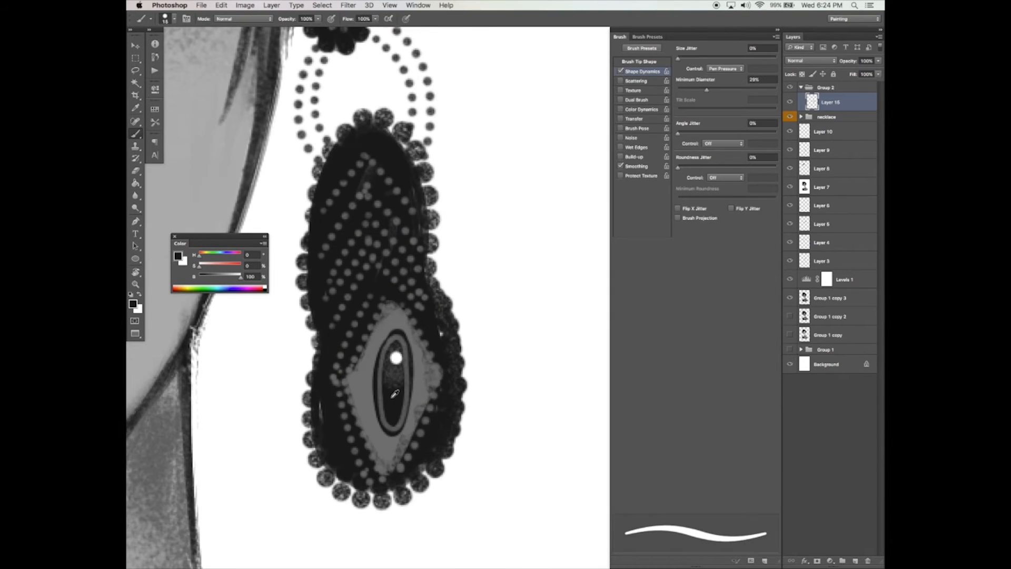
scroll(428, 332, "down", 1)
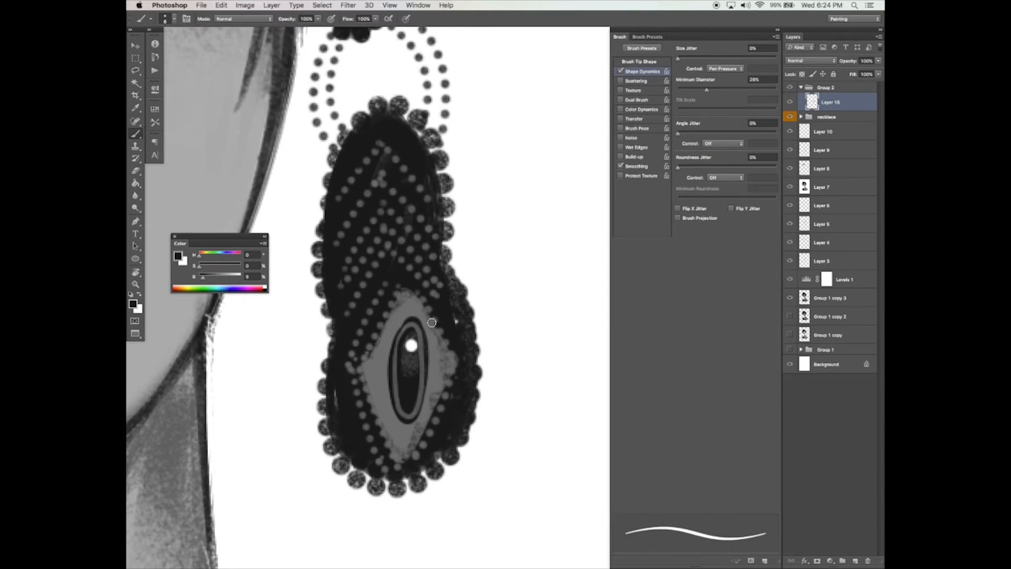
key("p")
scroll(441, 317, "left", 15)
scroll(428, 344, "down", 6)
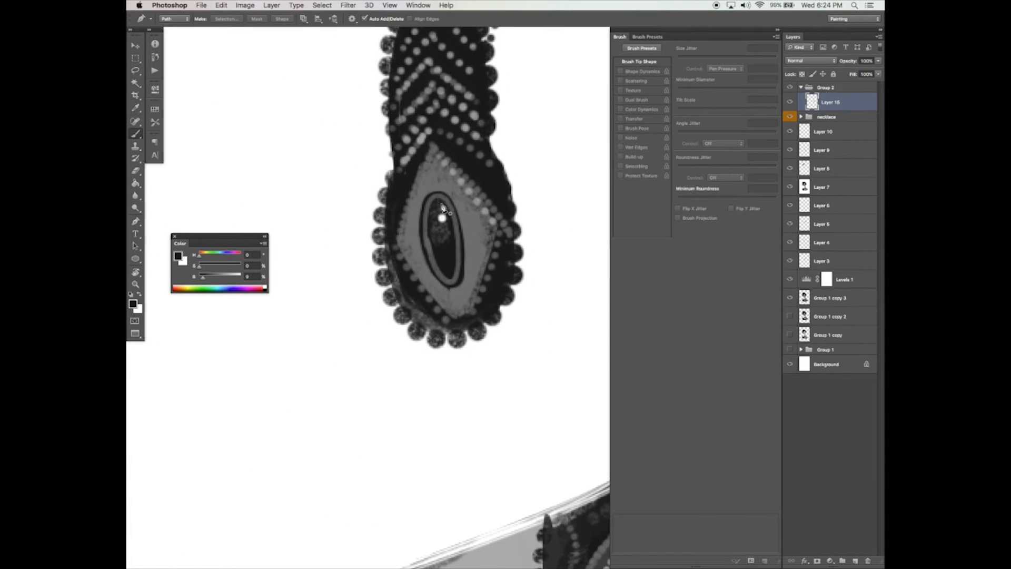
key("b")
mouse_move(509, 300)
left_mouse_down()
mouse_move(508, 283)
mouse_move(500, 314)
left_mouse_up()
Step: Brighten parts of the gray ring around each earring's gem with a lighter sampled gray
left_click(414, 146, "alt")
mouse_move(417, 230)
left_mouse_down()
mouse_move(431, 206)
mouse_move(447, 249)
left_mouse_up()
mouse_move(580, 293)
left_mouse_down()
mouse_move(536, 310)
mouse_move(376, 317)
left_mouse_up()
left_click_drag(526, 316, 311, 458)
left_click_drag(496, 286, 525, 299)
Step: Enable Dual Brush at 24 px and paint light textured shading on the right earring's diamond with a 10 px brush
left_click(639, 61)
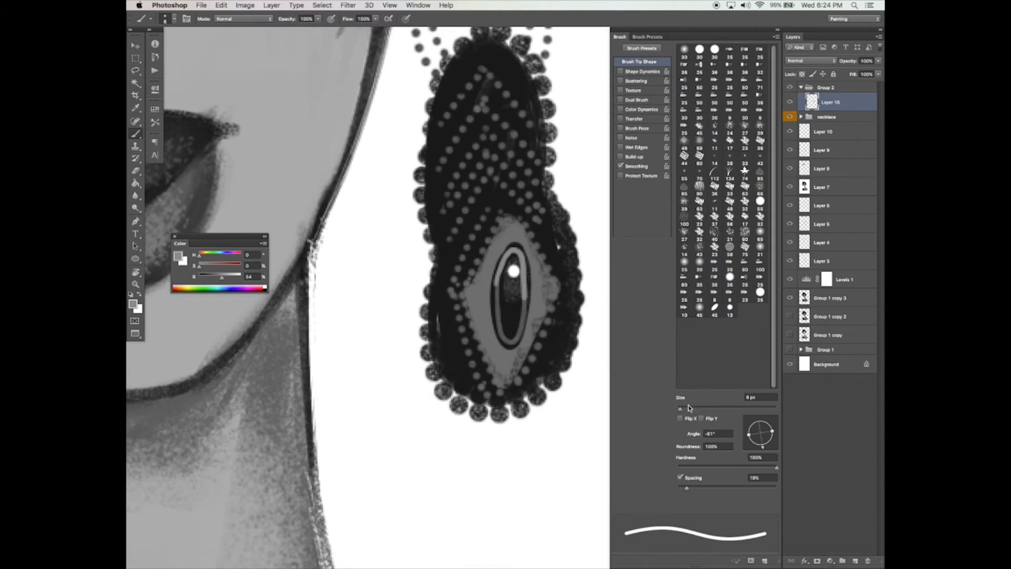
left_click(637, 101)
left_click_drag(512, 231, 479, 283)
key("super+z")
key("[")
key("[")
key("[")
key("]")
left_click_drag(531, 252, 548, 304)
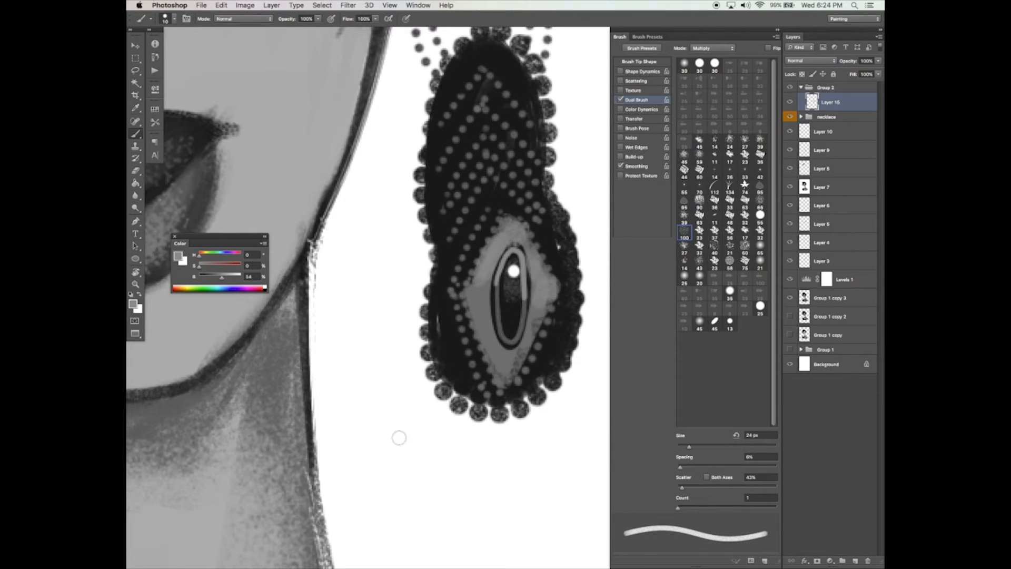
Step: Add matching light textured shading to the left earring's diamond and save the file
left_click_drag(237, 364, 447, 415)
left_click_drag(369, 316, 294, 286)
left_click_drag(600, 383, 510, 282)
left_click_drag(486, 230, 537, 305)
left_click(555, 359, "alt")
left_click_drag(559, 357, 471, 361)
mouse_move(595, 344)
left_mouse_down()
mouse_move(487, 369)
mouse_move(528, 351)
mouse_move(521, 377)
mouse_move(536, 356)
left_mouse_up()
key("super+s")
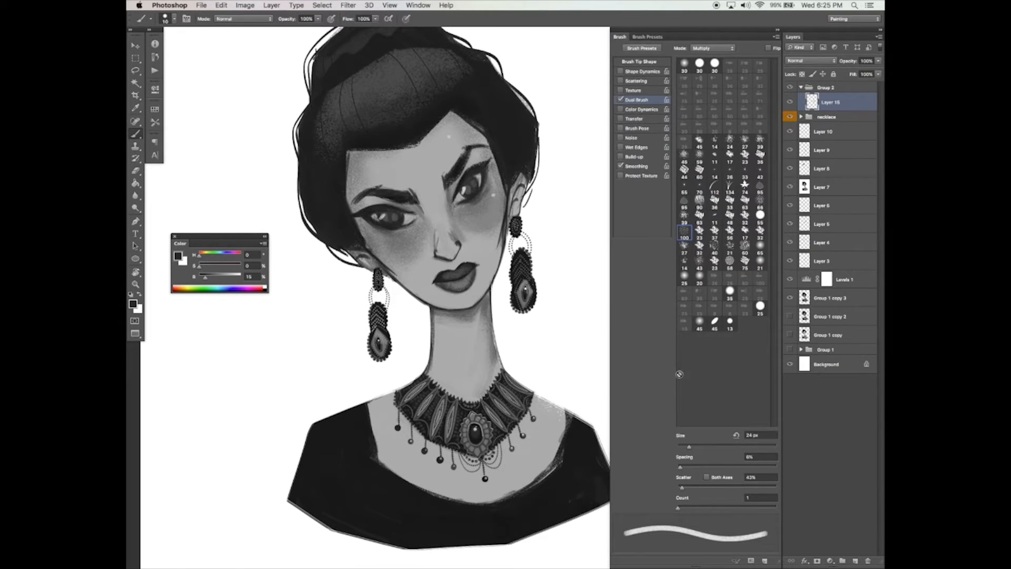
Step: Set the Dual Brush size to 37 px and paint three near-black beads beneath each earring
left_click(592, 436, "alt")
mouse_move(430, 373)
left_mouse_down()
mouse_move(436, 379)
mouse_move(568, 298)
left_mouse_up()
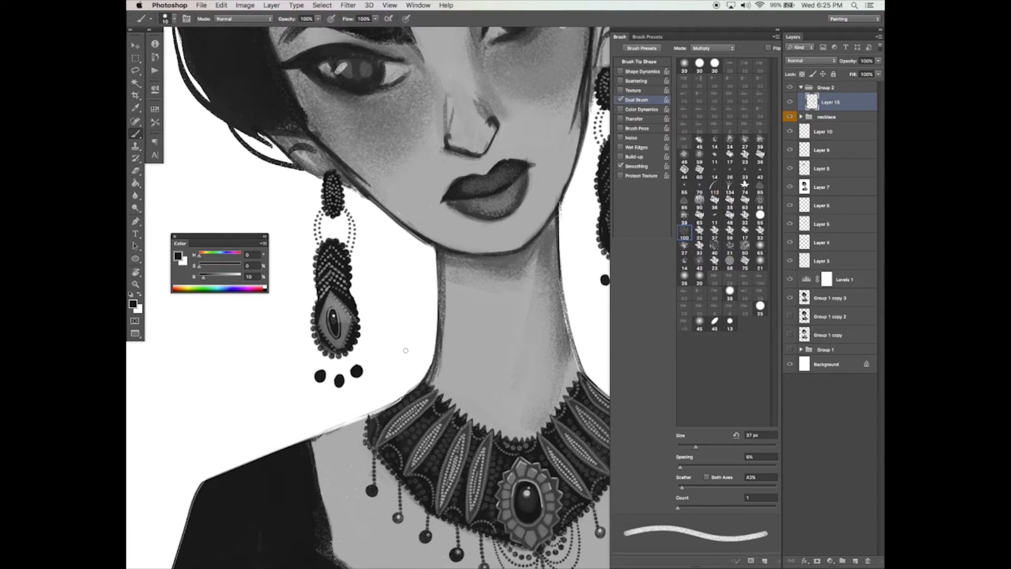
scroll(405, 350, "right", 8)
scroll(406, 350, "down", 4)
left_click_drag(513, 225, 509, 227)
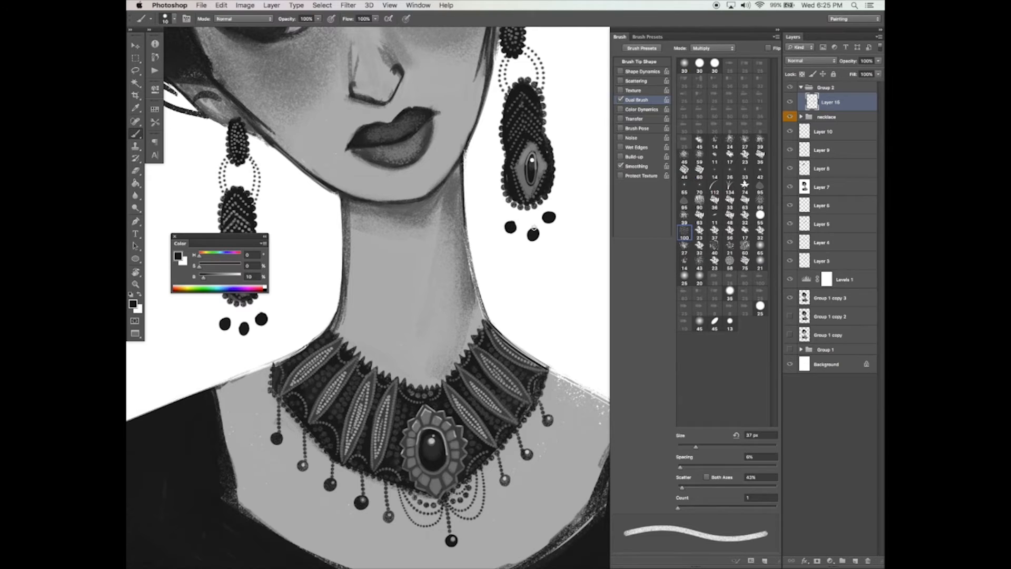
Step: Set the brush spacing to 130% with Shape Dynamics on and draw dotted strings from the earrings to their hanging beads
left_click(642, 63)
left_click_drag(703, 489, 735, 488)
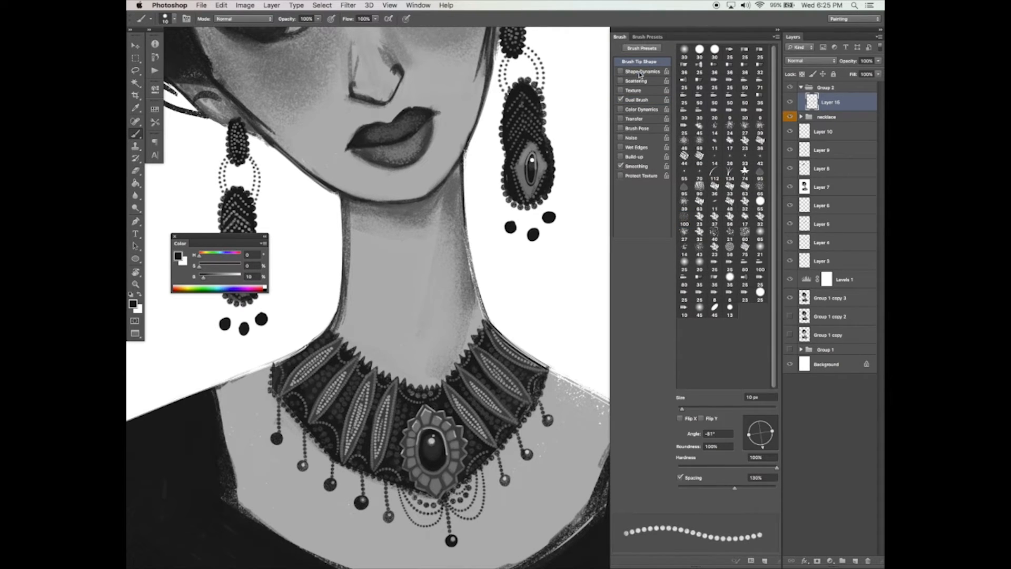
left_click(641, 73)
left_click_drag(511, 208, 511, 224)
scroll(547, 203, "left", 10)
scroll(547, 203, "up", 3)
scroll(470, 225, "down", 8)
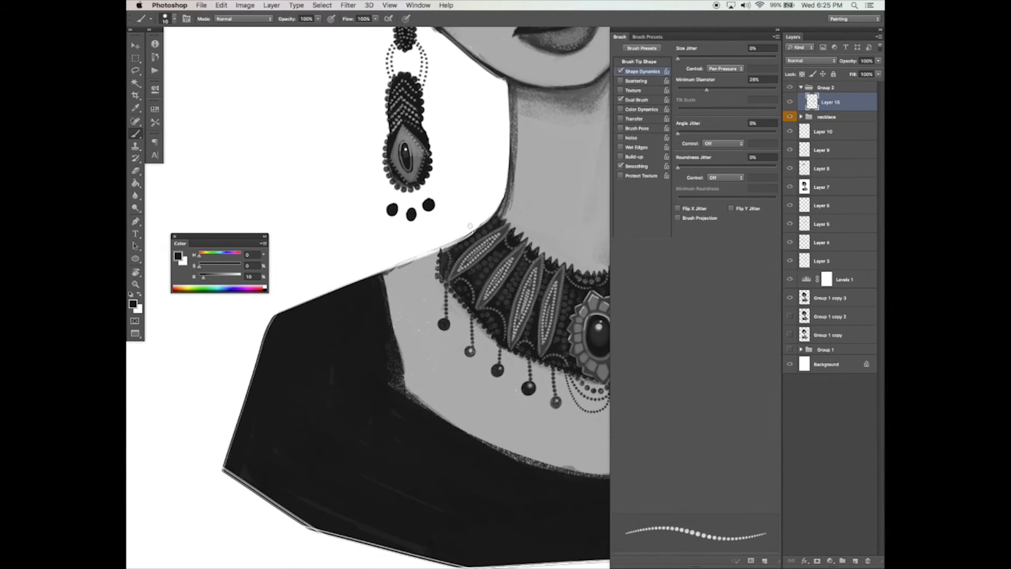
Step: Sample a light gray, set the brush spacing to 18% and add highlights to the hanging beads on both earrings
left_click(493, 388, "alt")
left_click(640, 62)
scroll(508, 211, "right", 3)
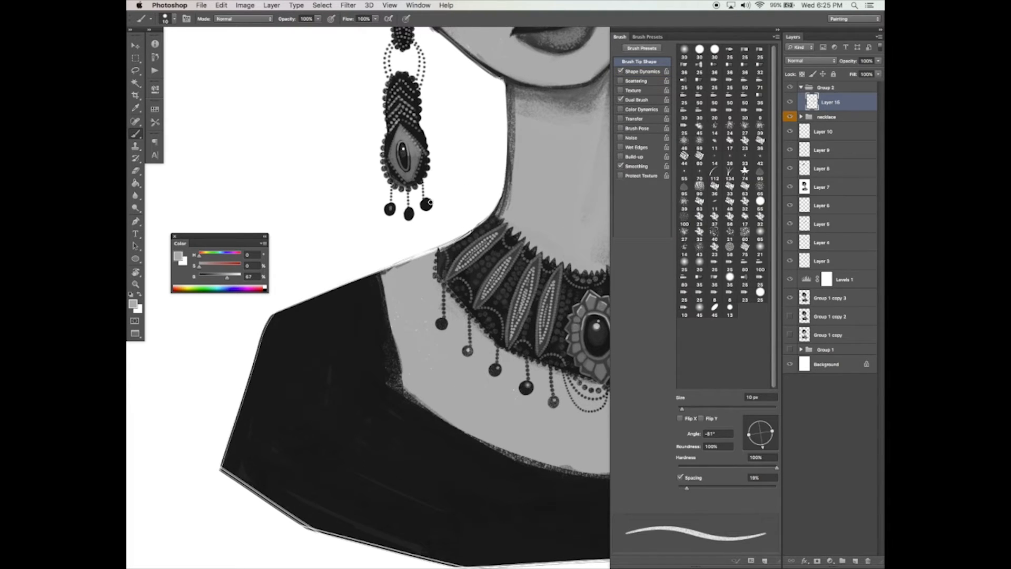
scroll(508, 211, "right", 12)
scroll(508, 210, "up", 3)
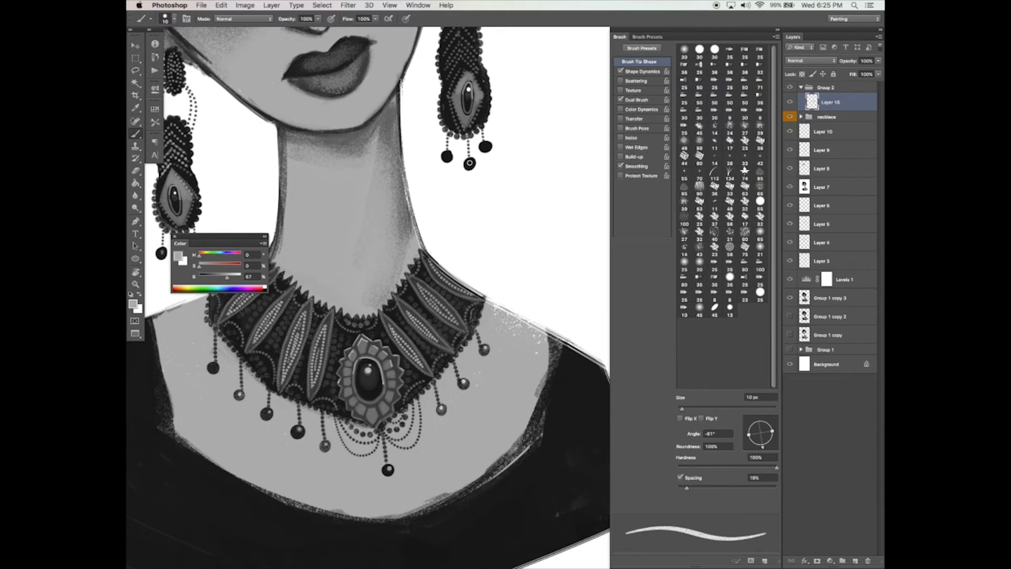
scroll(541, 171, "left", 3)
scroll(541, 171, "down", 1)
Step: Examine the earrings and necklace together in the whole portrait
left_click_drag(550, 368, 559, 473)
left_click(564, 402)
mouse_move(573, 413)
left_mouse_down()
mouse_move(556, 422)
mouse_move(584, 396)
left_mouse_up()
key("b")
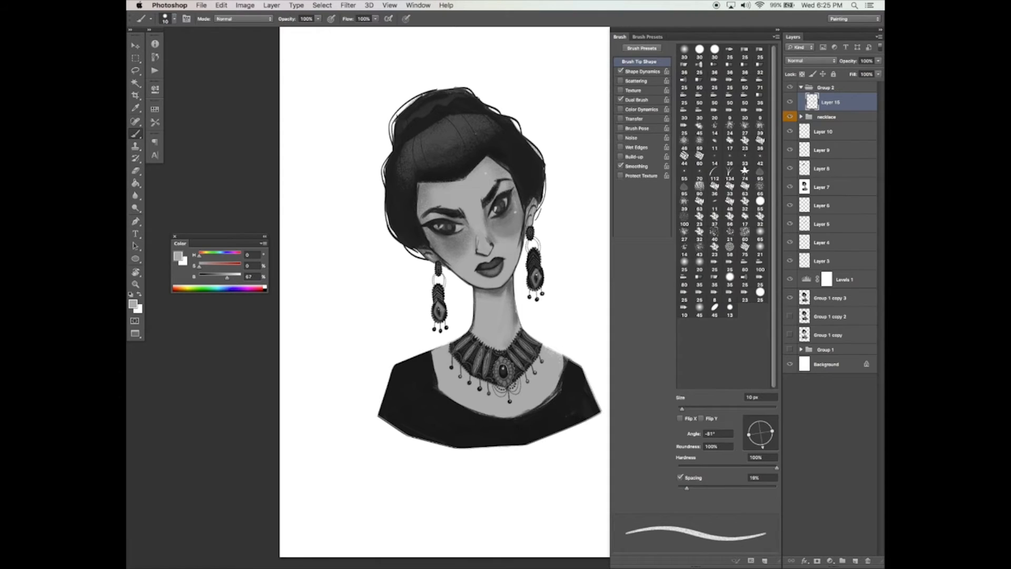
left_click_drag(487, 124, 501, 150)
left_click(571, 478, "alt")
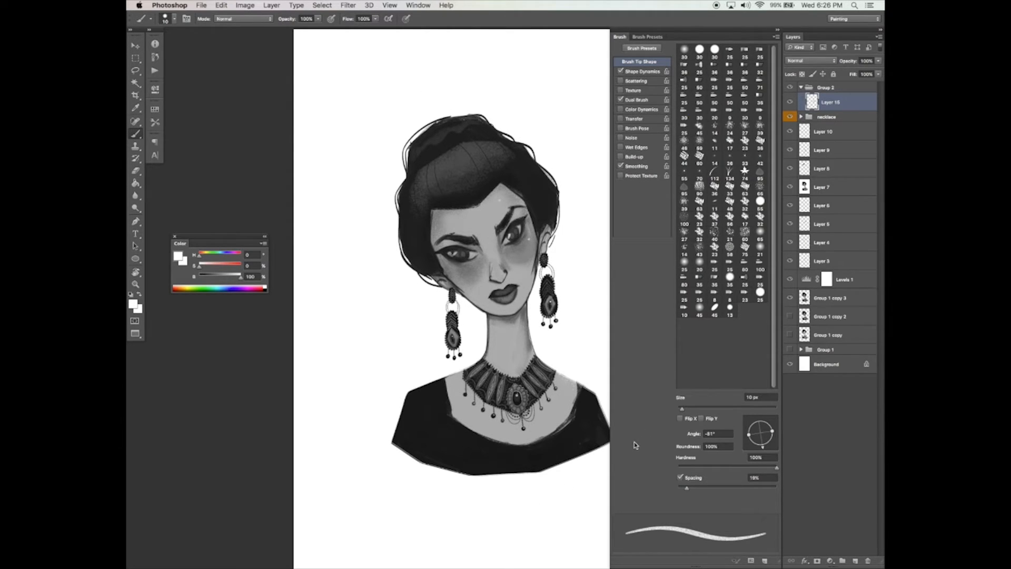
Step: Add a new layer above the current group, rename the group "earrings", label it green and collapse it
left_click(856, 560)
left_click_drag(826, 101, 825, 83)
double_click(825, 106)
type("earrings")
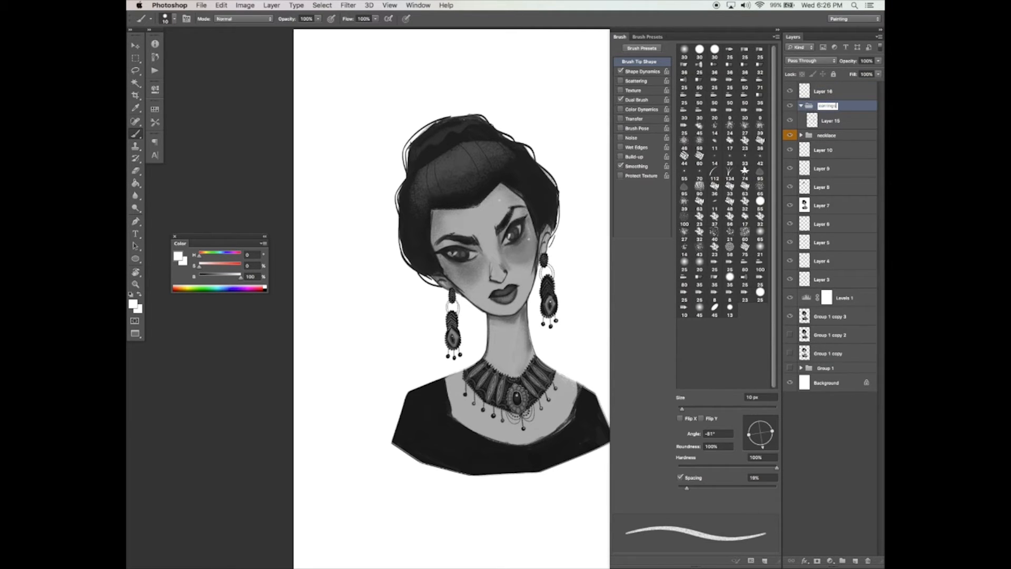
key("Return")
right_click(839, 109)
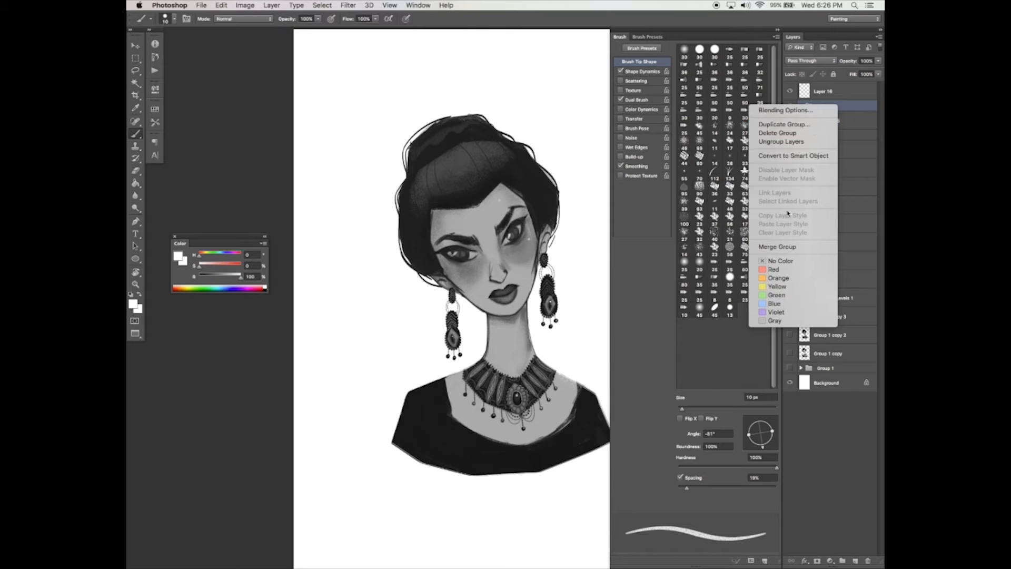
left_click(789, 297)
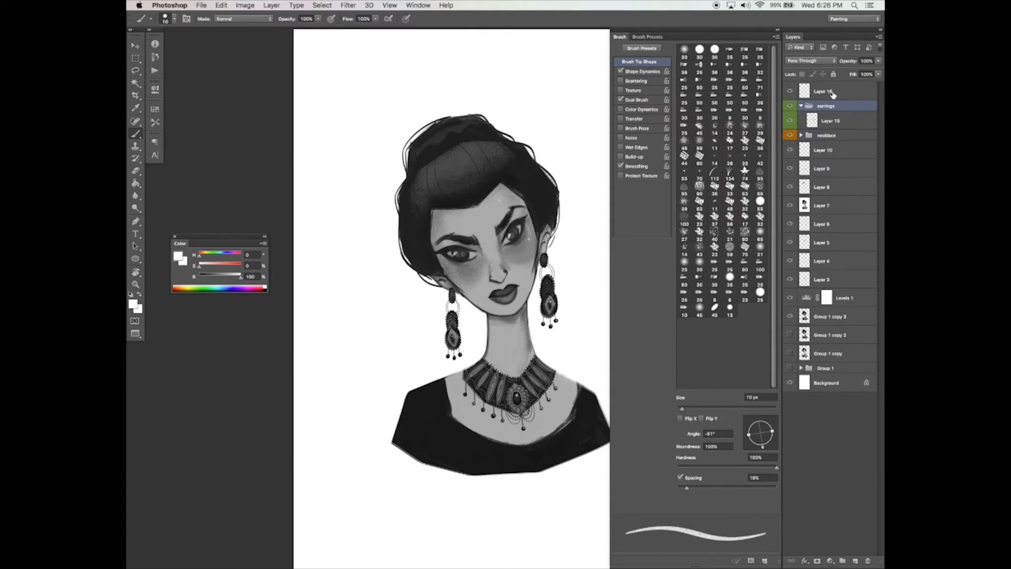
left_click(801, 106)
Step: Place the new empty layer in its own group and make that layer active for painting
left_click(828, 95)
key("super+g")
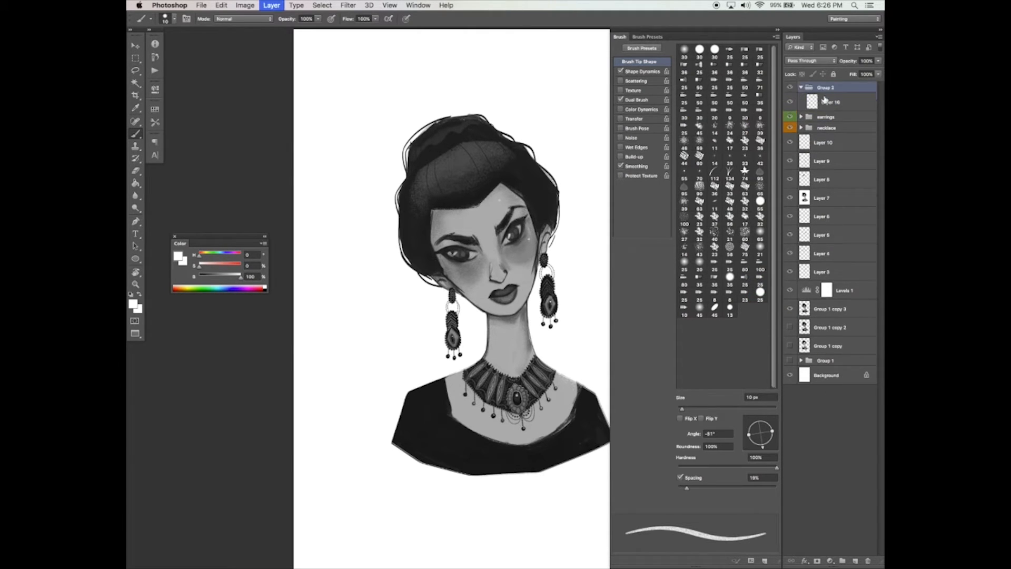
left_click(836, 100)
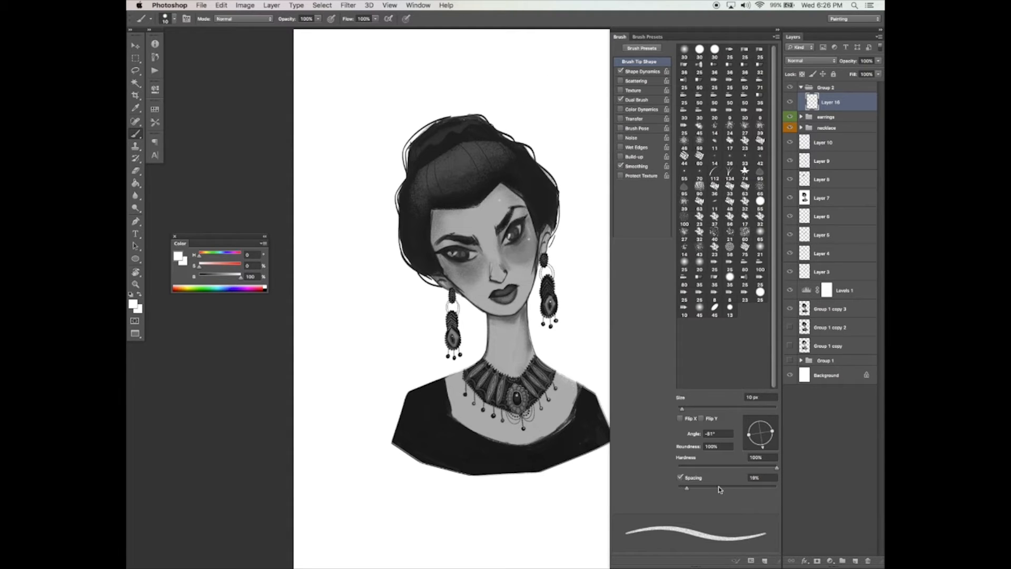
left_click_drag(687, 488, 732, 488)
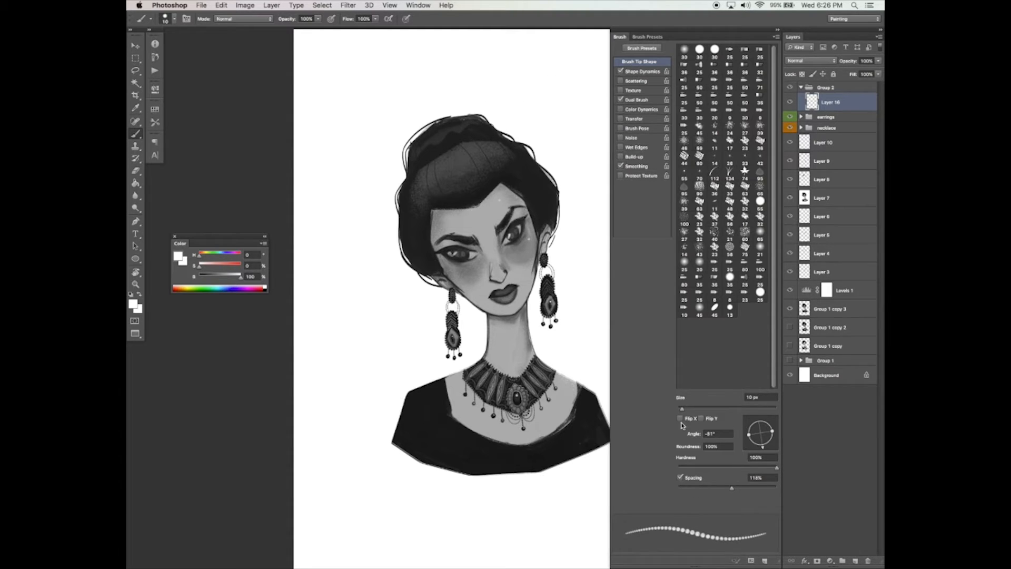
left_click_drag(436, 139, 474, 198)
key("super+z")
Step: Set the brush to 25 px with 168% spacing and draw a double string of white beads from the bun down to the hairline
left_click(690, 409)
left_click_drag(731, 487, 742, 488)
left_click_drag(435, 125, 466, 196)
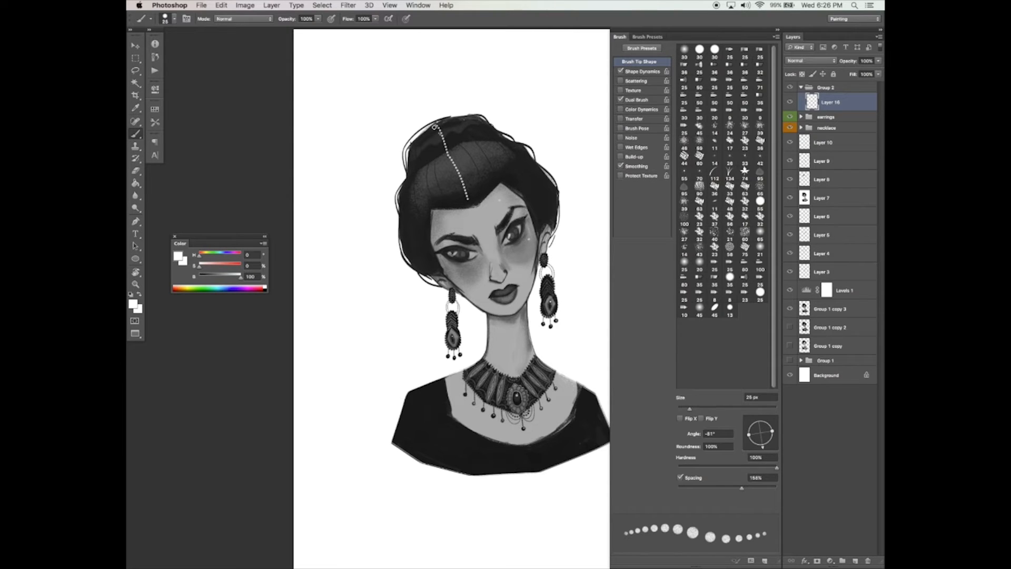
left_click_drag(445, 155, 466, 198)
mouse_move(480, 209)
left_mouse_down()
mouse_move(489, 170)
mouse_move(486, 190)
left_mouse_up()
key("super+z")
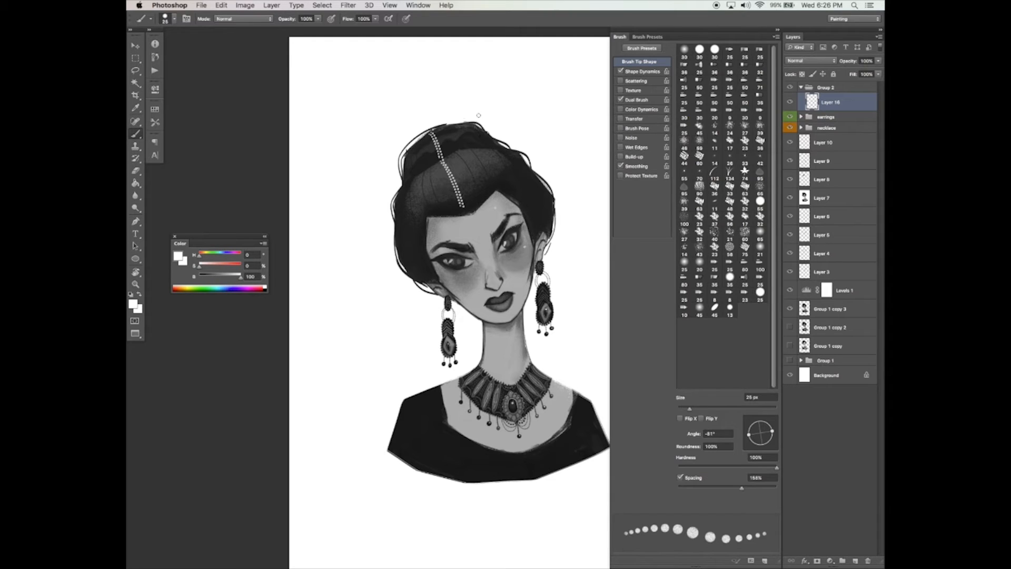
Step: Draw curved strings of white beads draping from the central string across both sides of the hair
mouse_move(444, 160)
left_mouse_down()
mouse_move(468, 168)
mouse_move(500, 143)
left_mouse_up()
left_click_drag(446, 161, 524, 157)
left_click_drag(465, 175, 539, 179)
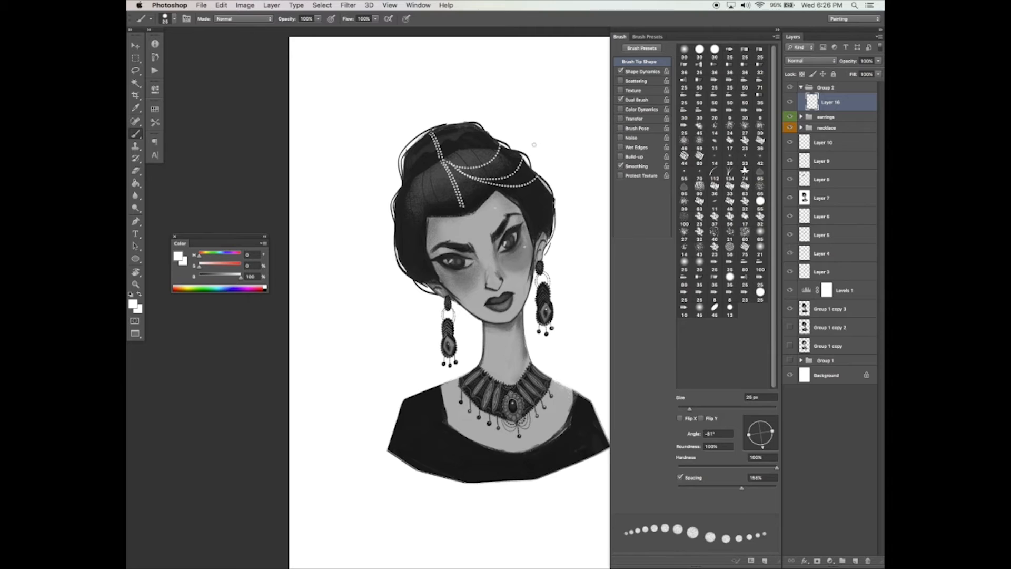
left_click_drag(435, 169, 395, 199)
mouse_move(441, 163)
left_mouse_down()
mouse_move(396, 223)
mouse_move(431, 210)
mouse_move(444, 165)
left_mouse_up()
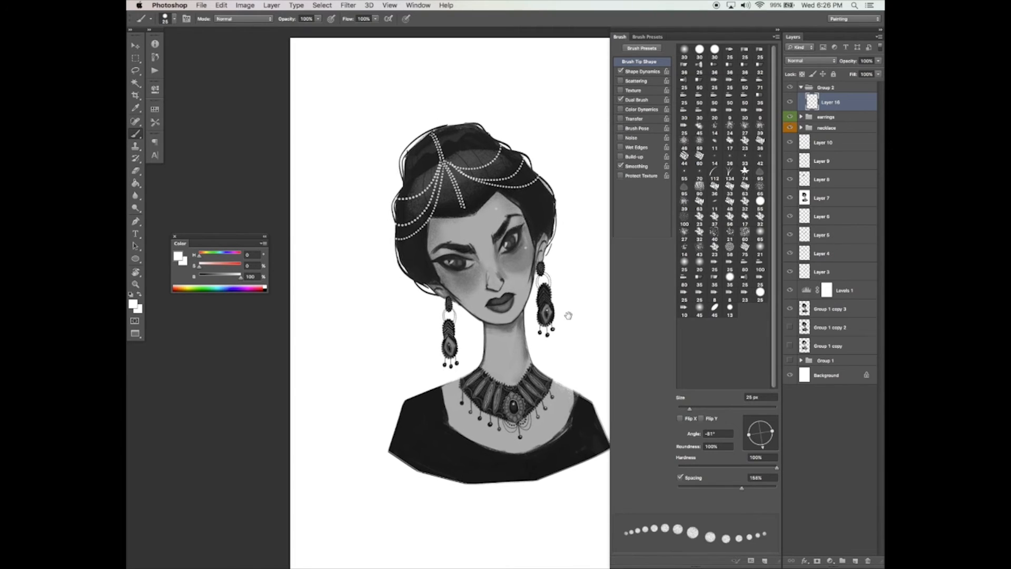
scroll(490, 197, "up", 3)
left_click_drag(514, 221, 518, 209)
mouse_move(453, 211)
left_mouse_down()
mouse_move(460, 216)
mouse_move(501, 178)
left_mouse_up()
key("super+z")
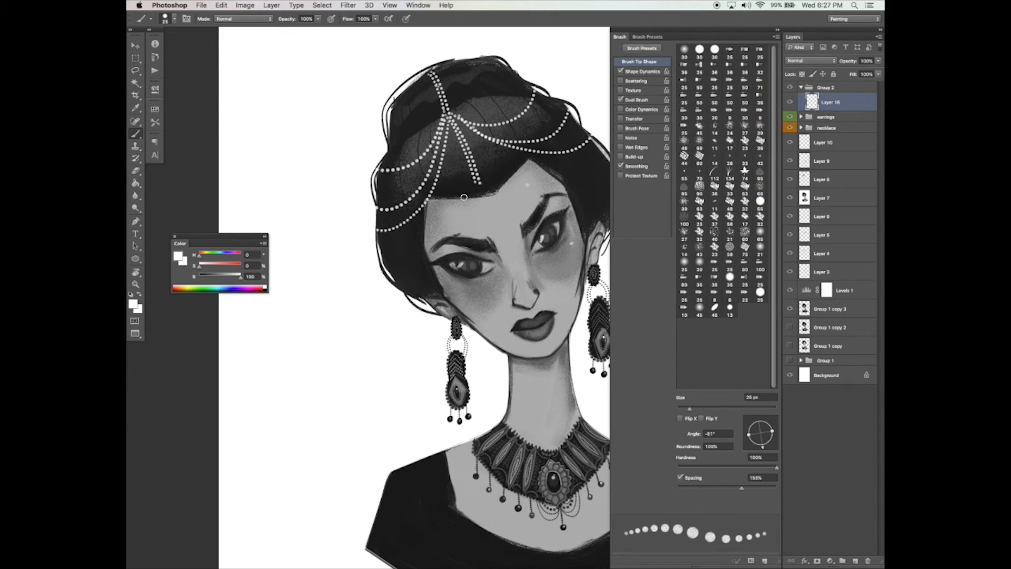
key("super+z")
Step: Erase the lower end of the central bead strings and finish them with a diamond-shaped beaded pendant at the hairline
key("e")
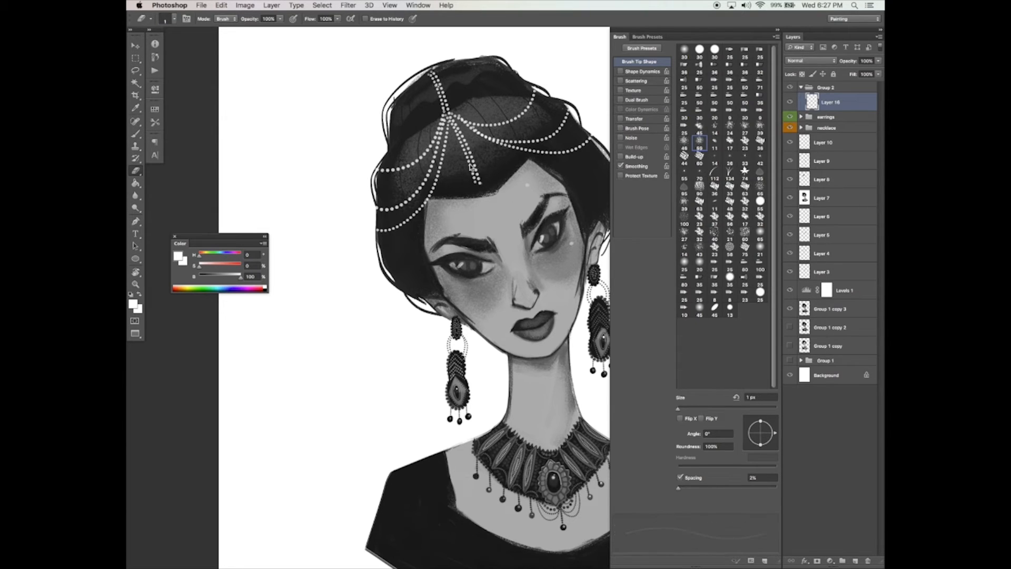
scroll(470, 168, "right", 1)
left_click(702, 408)
mouse_move(470, 155)
left_mouse_down()
mouse_move(463, 177)
mouse_move(475, 183)
left_mouse_up()
mouse_move(520, 132)
left_mouse_down()
mouse_move(548, 98)
mouse_move(490, 144)
mouse_move(508, 154)
mouse_move(519, 136)
mouse_move(497, 123)
mouse_move(494, 146)
mouse_move(513, 140)
left_mouse_up()
Step: Examine the hair jewelry together with the earrings and necklace across the whole portrait
key("Tab")
left_click_drag(609, 331, 604, 332)
scroll(601, 334, "down", 2)
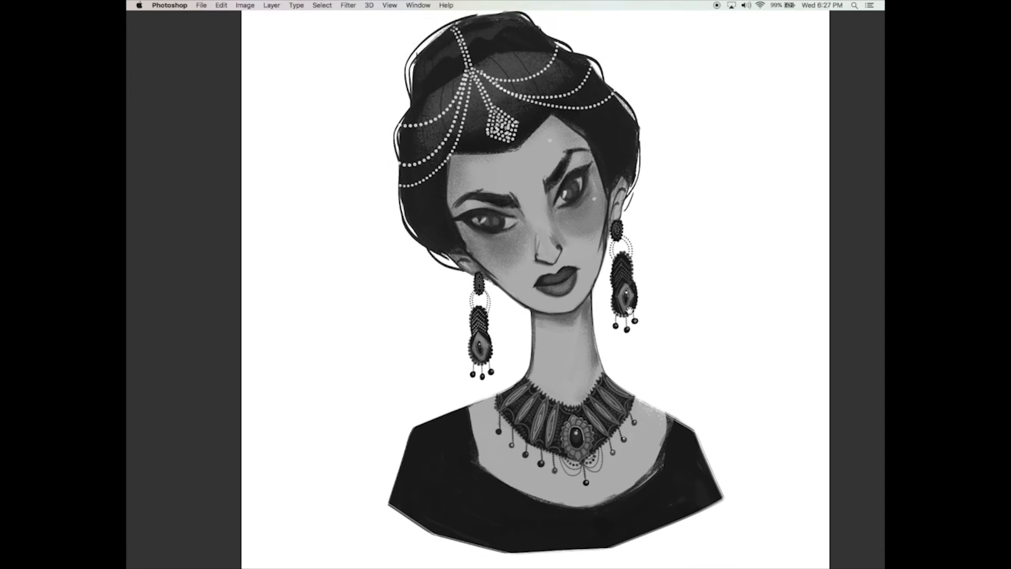
left_click_drag(637, 308, 629, 313)
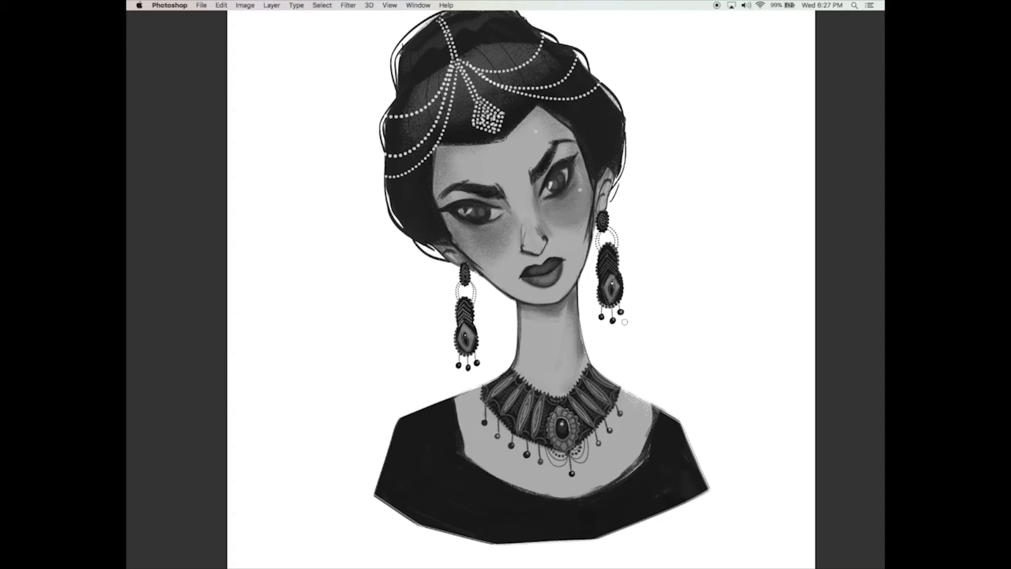
left_click_drag(540, 359, 523, 377)
key("Tab")
left_click_drag(567, 349, 539, 353)
left_click_drag(596, 416, 562, 349)
key("super+z")
left_click_drag(546, 427, 542, 428)
Step: Rename the hair jewelry group "head", collapse it and label it blue
double_click(827, 88)
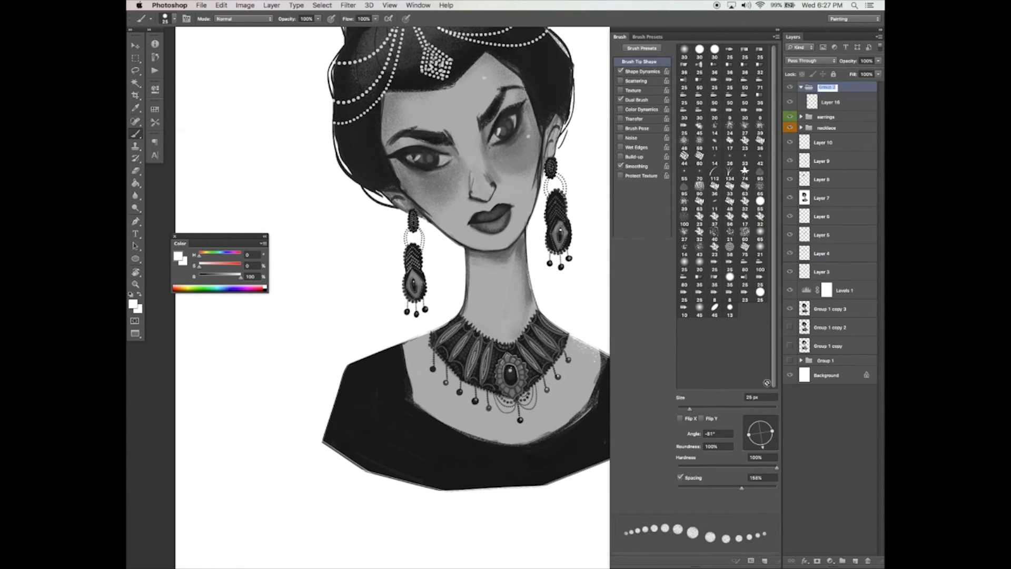
type("n")
key("Return")
left_click(801, 88)
right_click(800, 90)
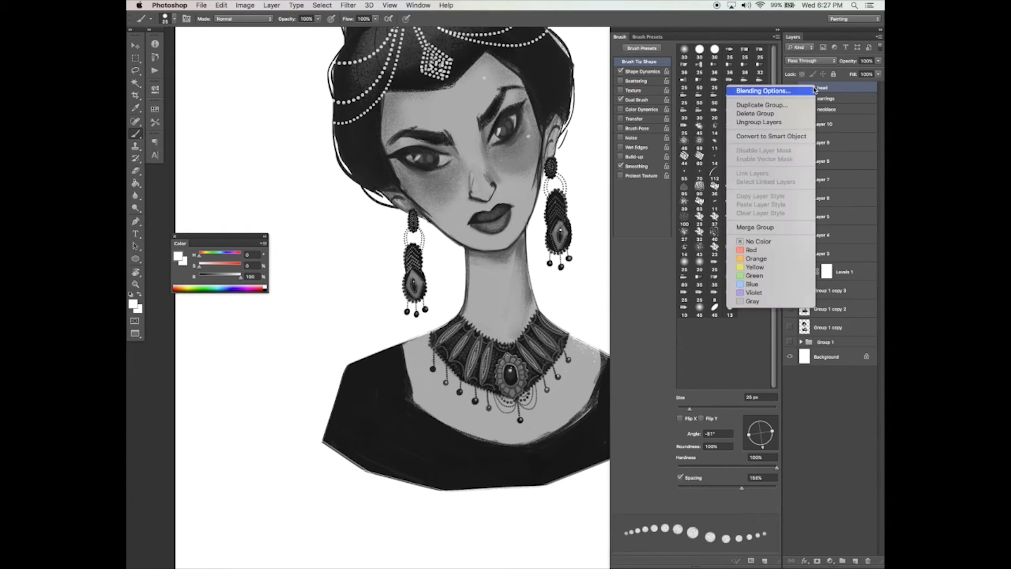
left_click(756, 285)
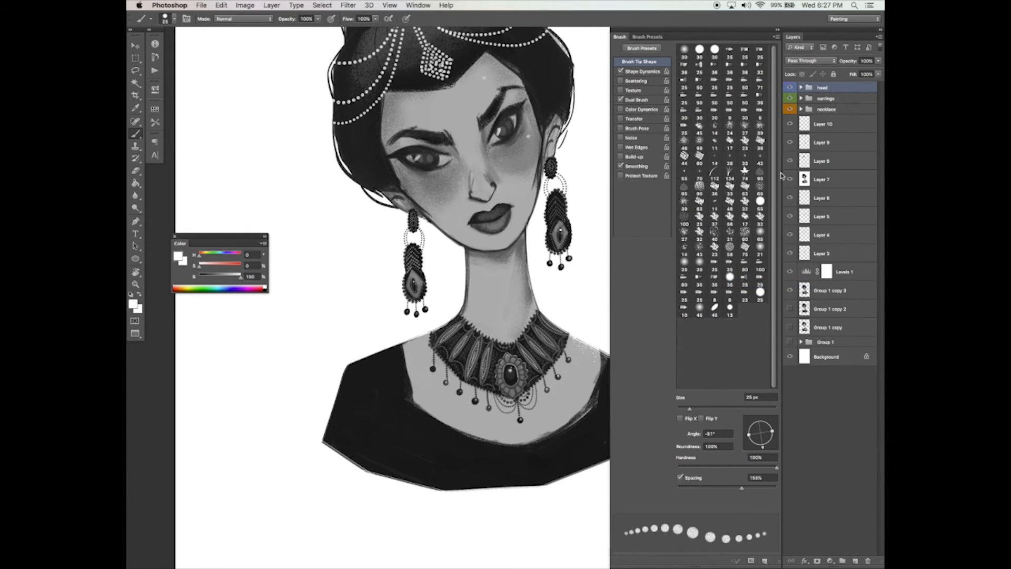
Step: Compare the portrait with and without the hair jewelry group
left_click_drag(538, 216, 555, 283)
left_click(790, 87)
left_click(790, 87)
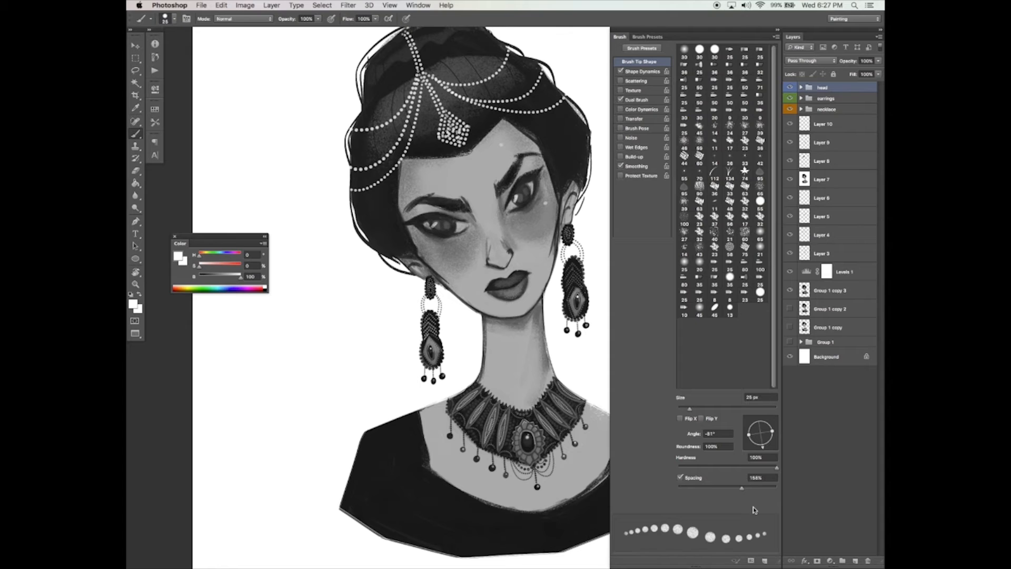
Step: Add a new layer above the groups and set the brush to a dark gray of 24% brightness with 21% spacing
left_click(857, 560)
scroll(543, 387, "down", 5)
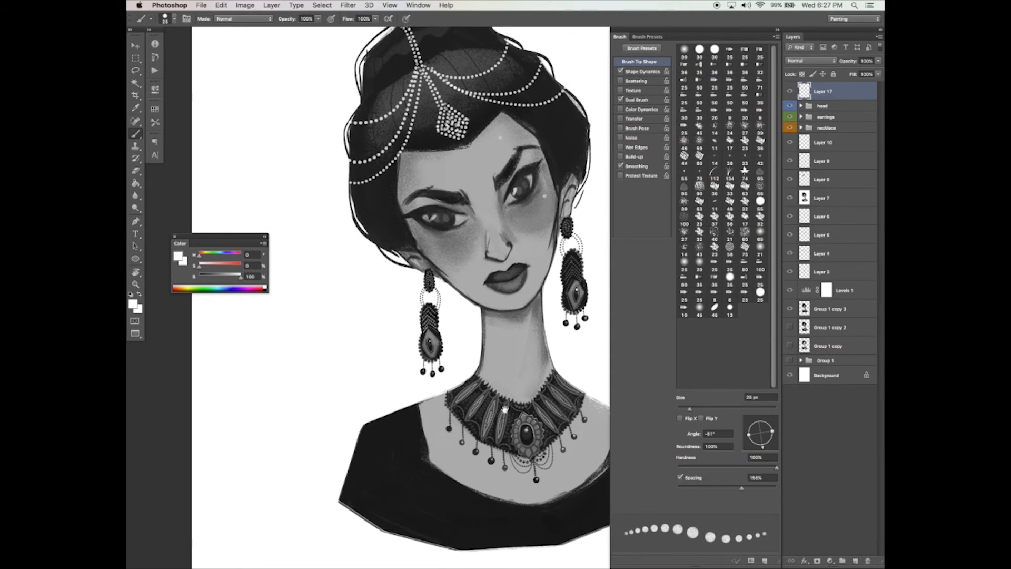
left_click(543, 387, "alt")
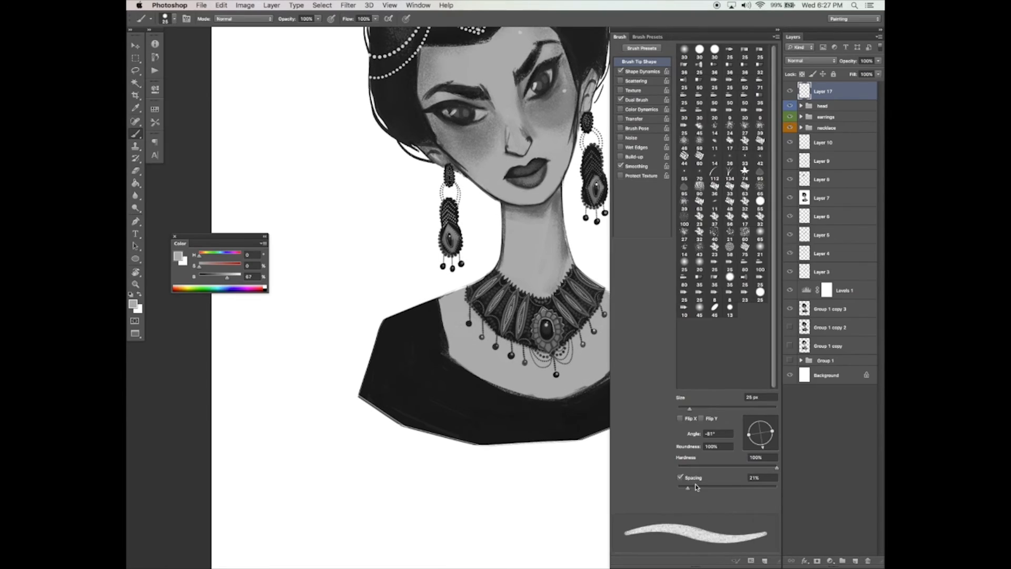
key("Tab")
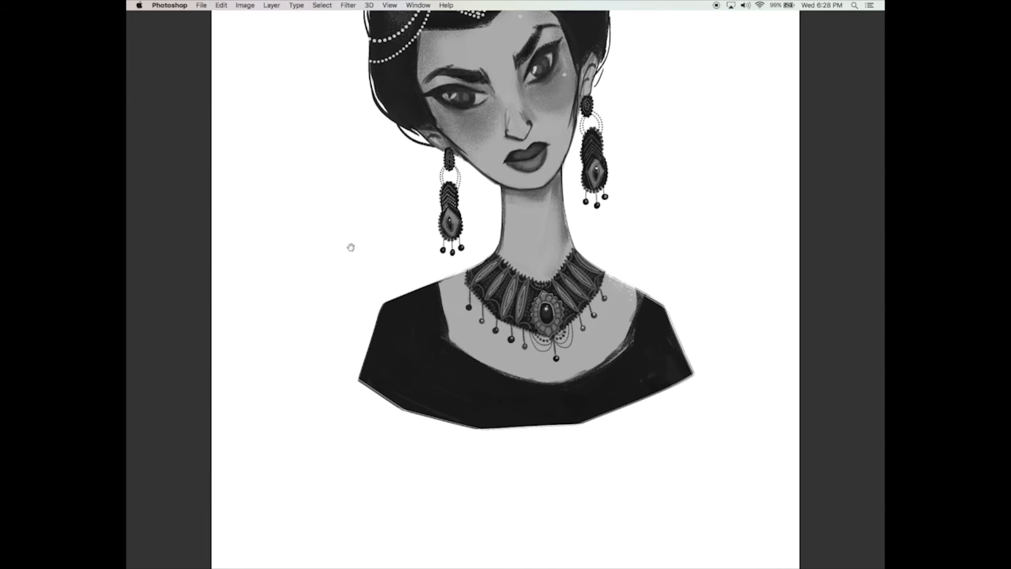
key("Tab")
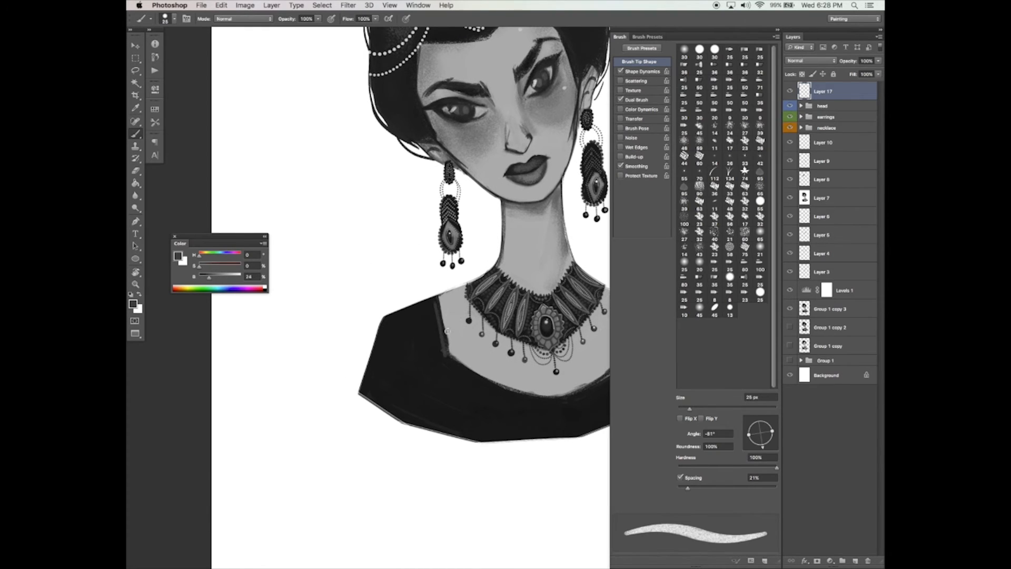
Step: Paint a dark gray trim band along the entire neckline of the dress
key("Tab")
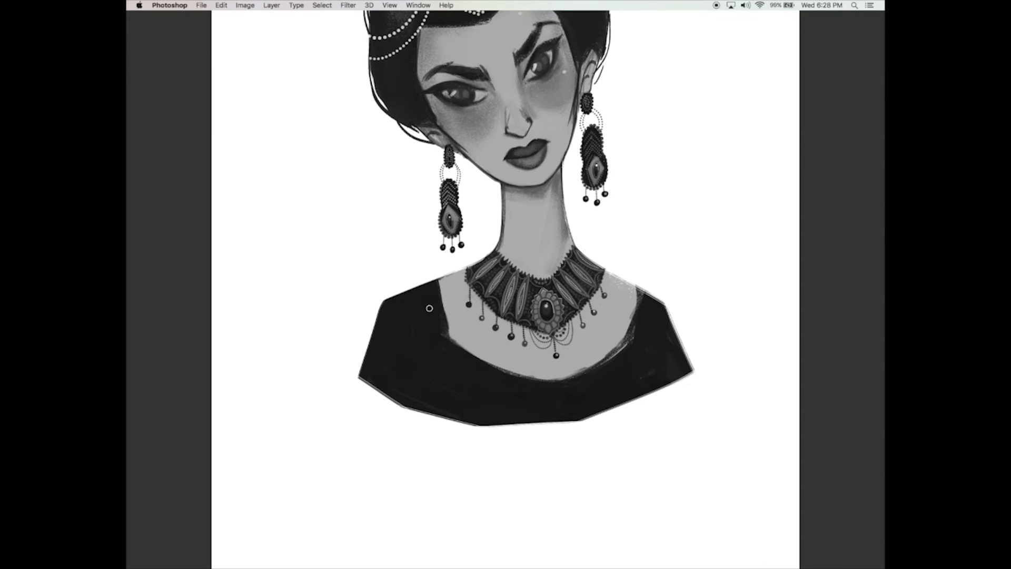
left_click_drag(435, 283, 444, 335)
key("r")
mouse_move(567, 457)
left_mouse_down()
mouse_move(537, 465)
mouse_move(379, 318)
left_mouse_up()
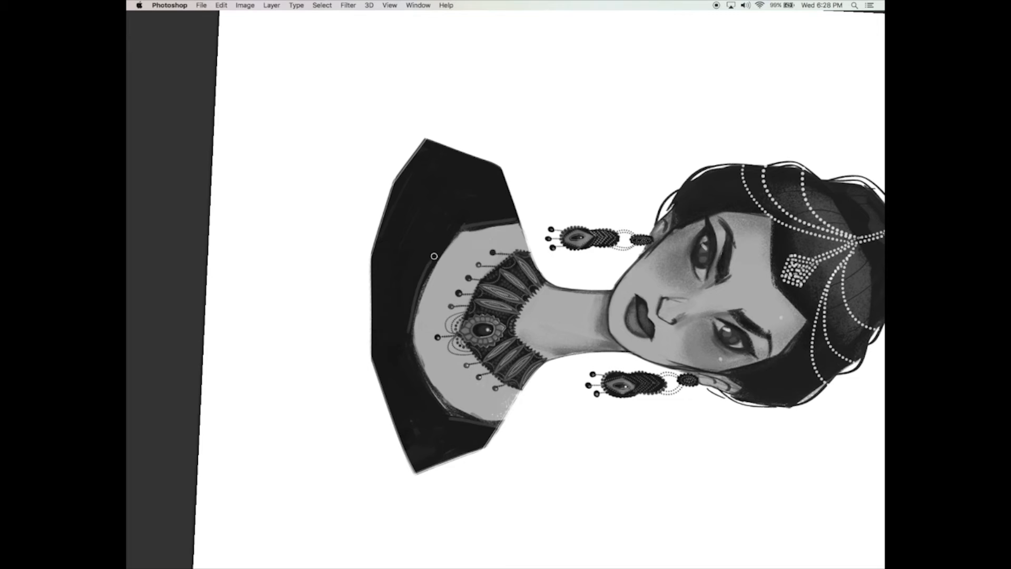
key("r")
mouse_move(443, 345)
left_mouse_down()
mouse_move(427, 454)
mouse_move(342, 375)
left_mouse_up()
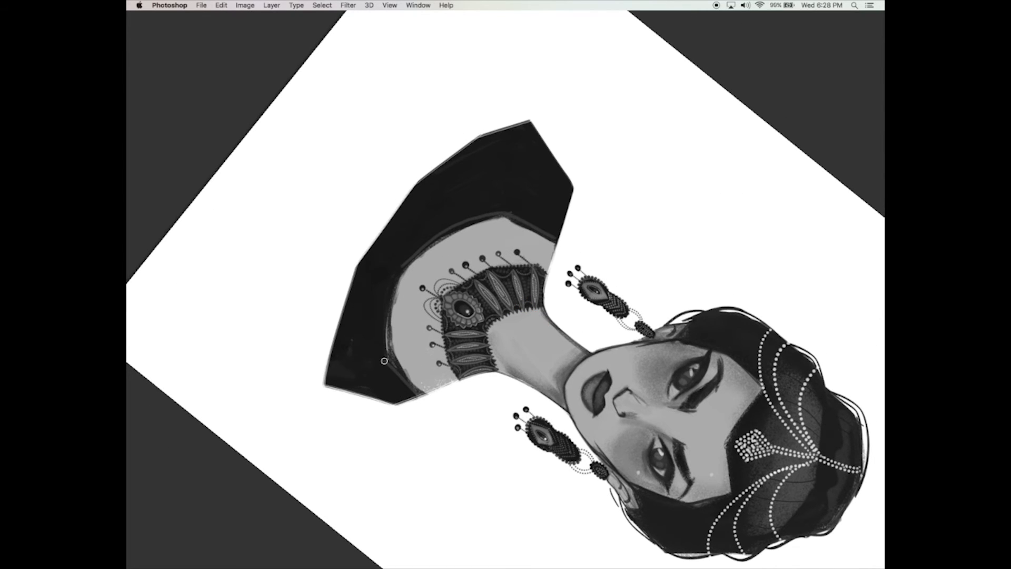
left_click_drag(389, 299, 406, 258)
key("Escape")
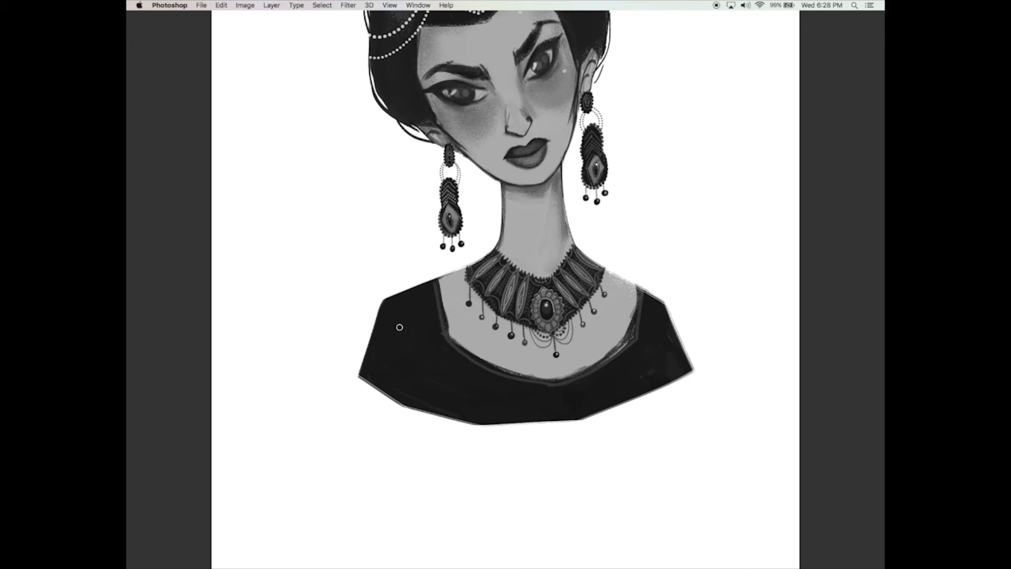
left_click_drag(362, 375, 393, 405)
key("super+z")
scroll(433, 316, "up", 5)
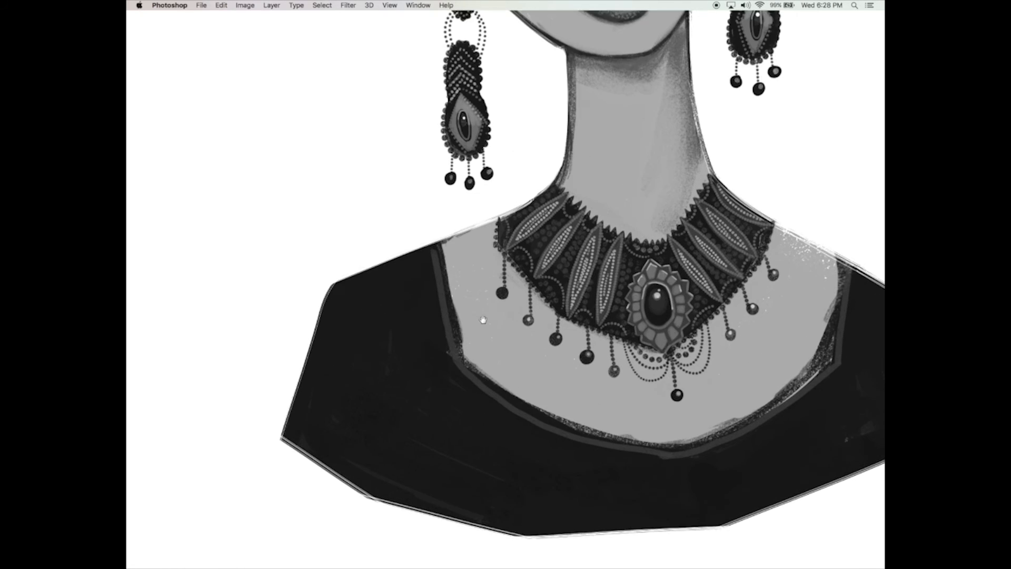
mouse_move(399, 281)
left_mouse_down()
mouse_move(414, 288)
mouse_move(408, 295)
left_mouse_up()
key("ctrl+z")
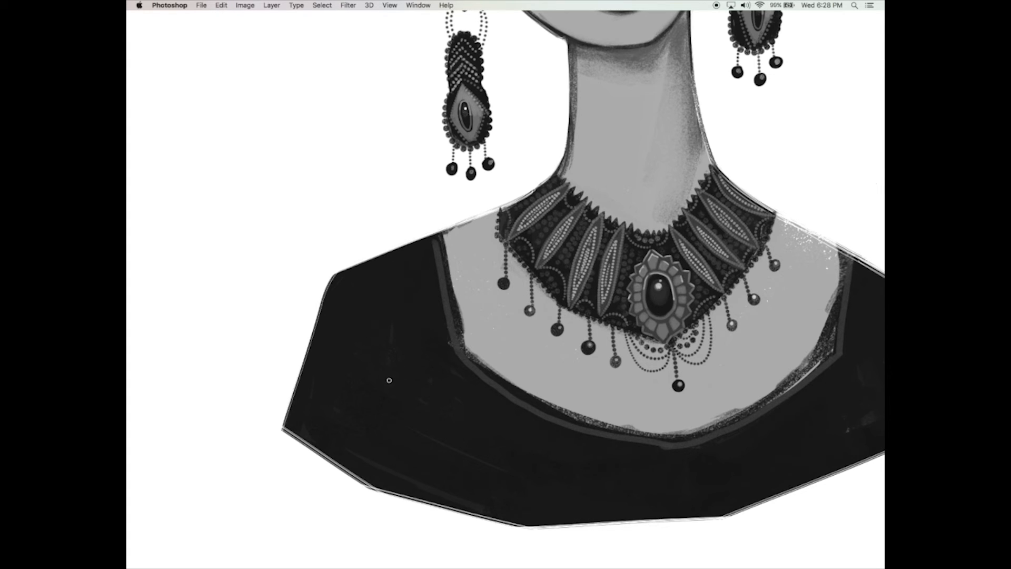
Step: Paint dark gray curling scroll ornaments on the dress's shoulder, lower sleeve and outer sleeve edge
mouse_move(408, 344)
left_mouse_down()
mouse_move(395, 315)
mouse_move(409, 295)
mouse_move(395, 319)
mouse_move(368, 315)
mouse_move(378, 319)
mouse_move(386, 301)
mouse_move(395, 310)
mouse_move(401, 336)
left_mouse_up()
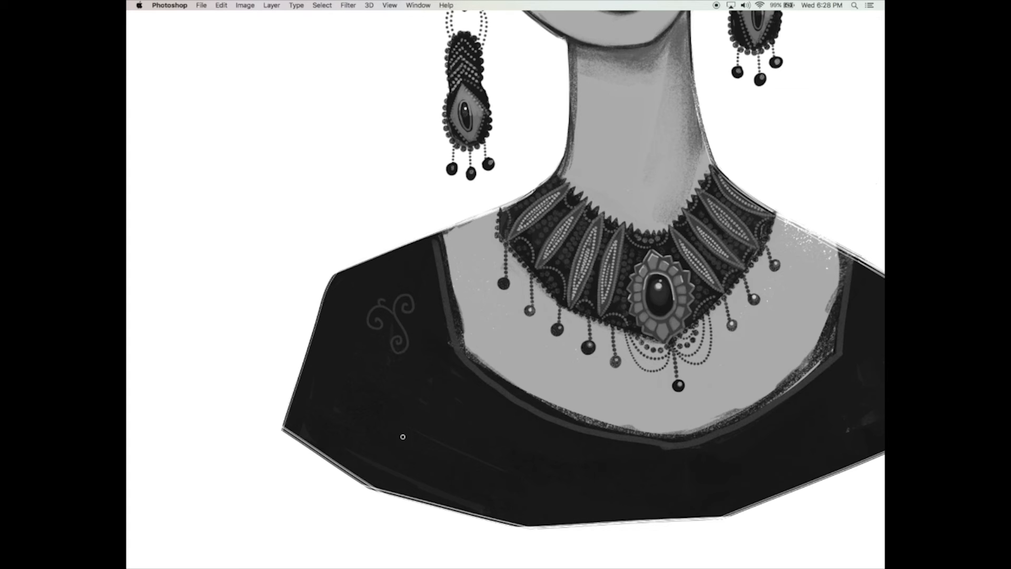
mouse_move(374, 397)
left_mouse_down()
mouse_move(408, 396)
mouse_move(361, 402)
left_mouse_up()
scroll(361, 402, "down", 5)
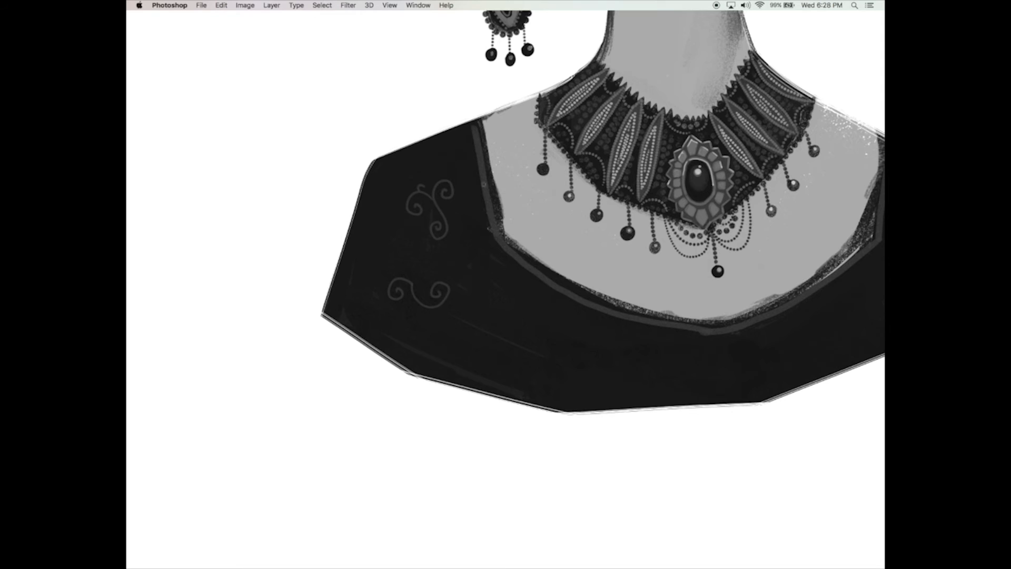
left_click_drag(414, 288, 421, 277)
mouse_move(353, 246)
left_mouse_down()
mouse_move(353, 228)
mouse_move(369, 228)
left_mouse_up()
scroll(560, 331, "down", 10)
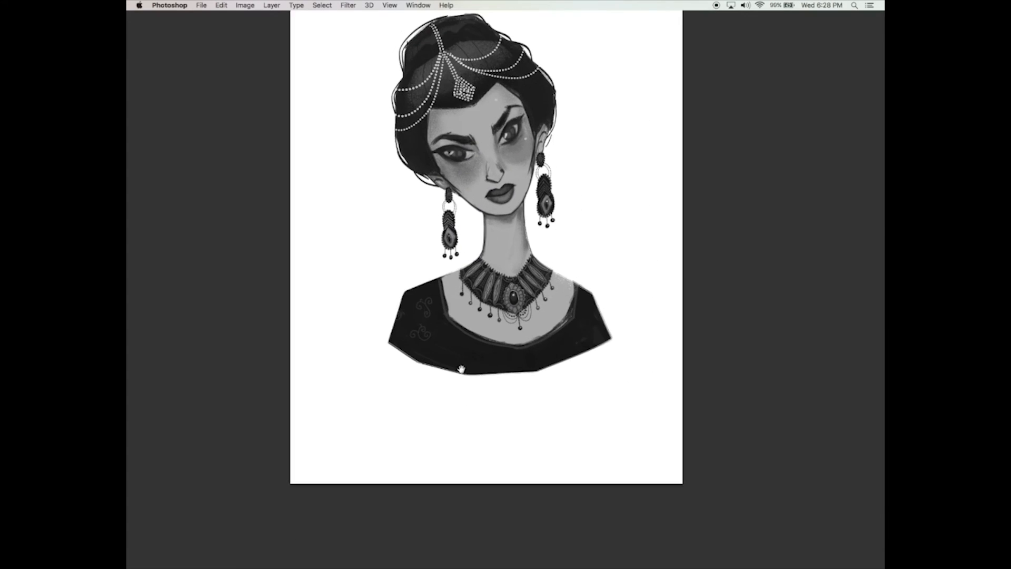
scroll(513, 365, "up", 2)
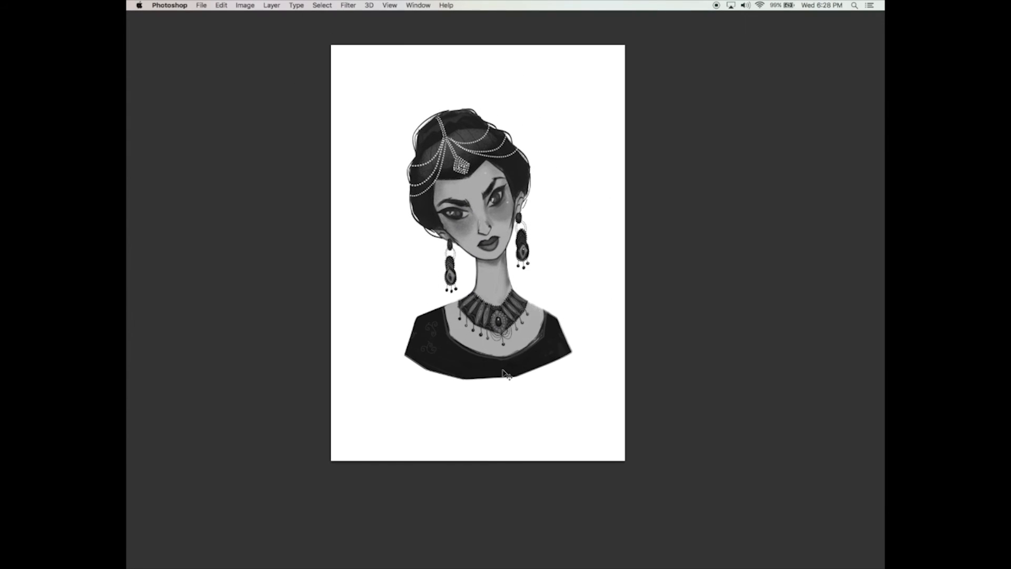
key("super+u")
left_click_drag(600, 329, 611, 332)
key("Escape")
Step: Lighten the dress ornament layer slightly with a Hue/Saturation adjustment
mouse_move(436, 315)
left_mouse_down()
mouse_move(443, 342)
mouse_move(436, 313)
left_mouse_up()
key("super+u")
left_click_drag(604, 332, 611, 331)
left_click(706, 246)
key("super+d")
Step: Paint another small curling scroll at the lower hem of the dress beneath the sleeve ornaments
scroll(442, 343, "up", 6)
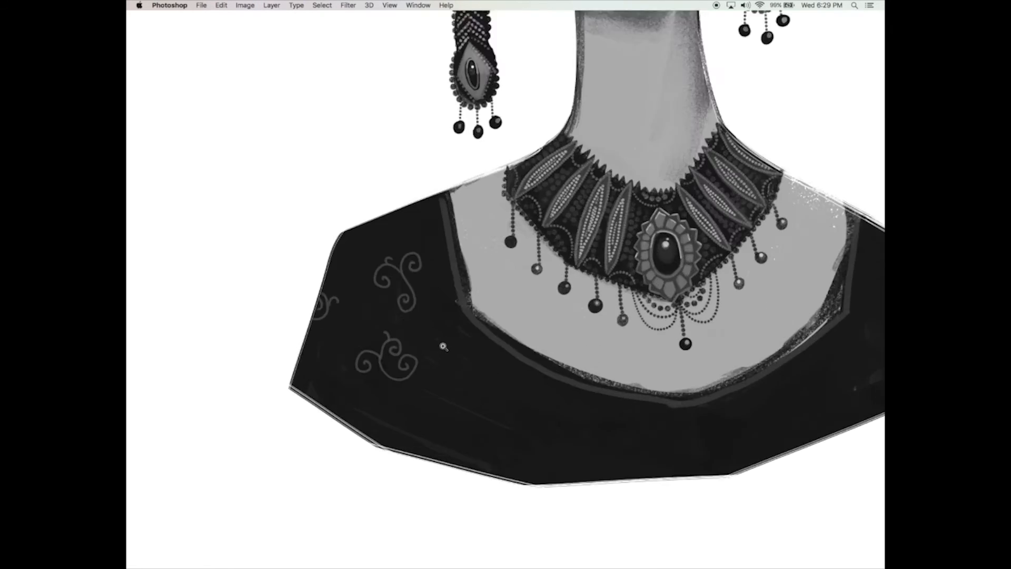
scroll(353, 368, "down", 5)
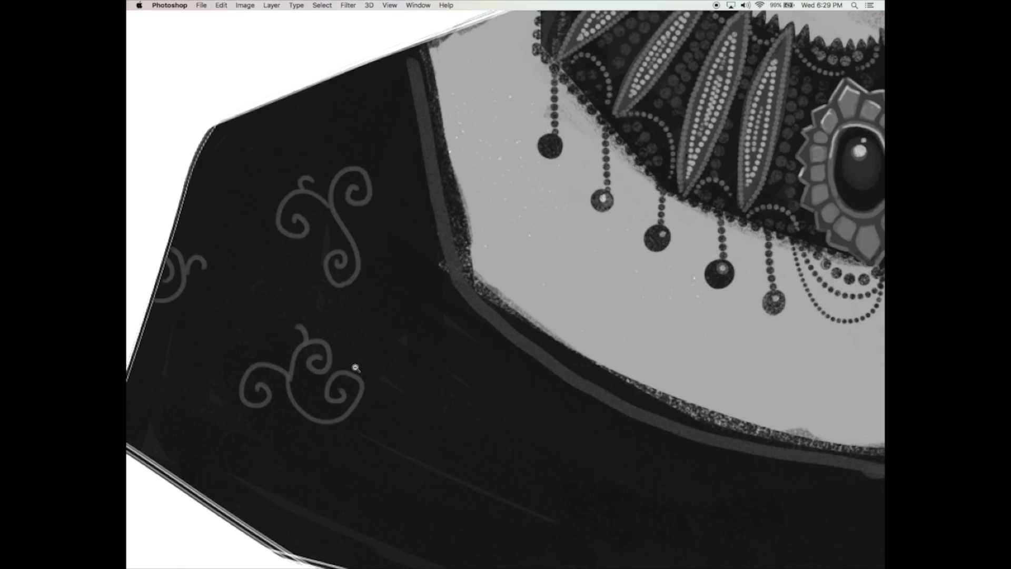
mouse_move(362, 469)
left_mouse_down()
mouse_move(343, 441)
mouse_move(360, 443)
mouse_move(348, 452)
mouse_move(373, 437)
left_mouse_up()
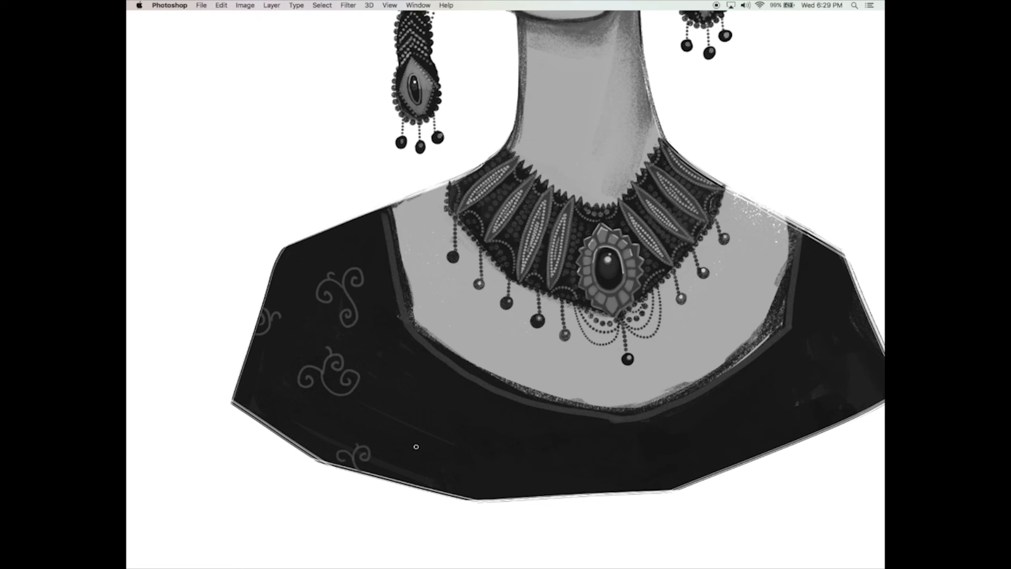
Step: Paint small curling scrolls along the dress's lower hem and across the front beneath the neckline
left_click_drag(277, 424, 284, 433)
mouse_move(424, 410)
left_mouse_down()
mouse_move(431, 417)
mouse_move(422, 417)
left_mouse_up()
mouse_move(463, 486)
left_mouse_down()
mouse_move(477, 473)
mouse_move(445, 474)
left_mouse_up()
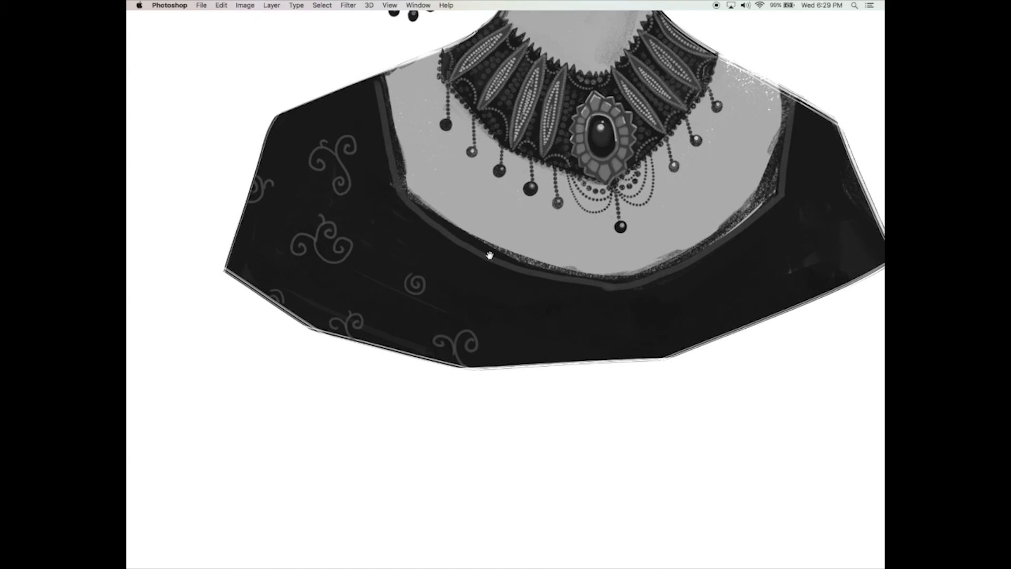
scroll(474, 369, "down", 5)
scroll(453, 302, "down", 1)
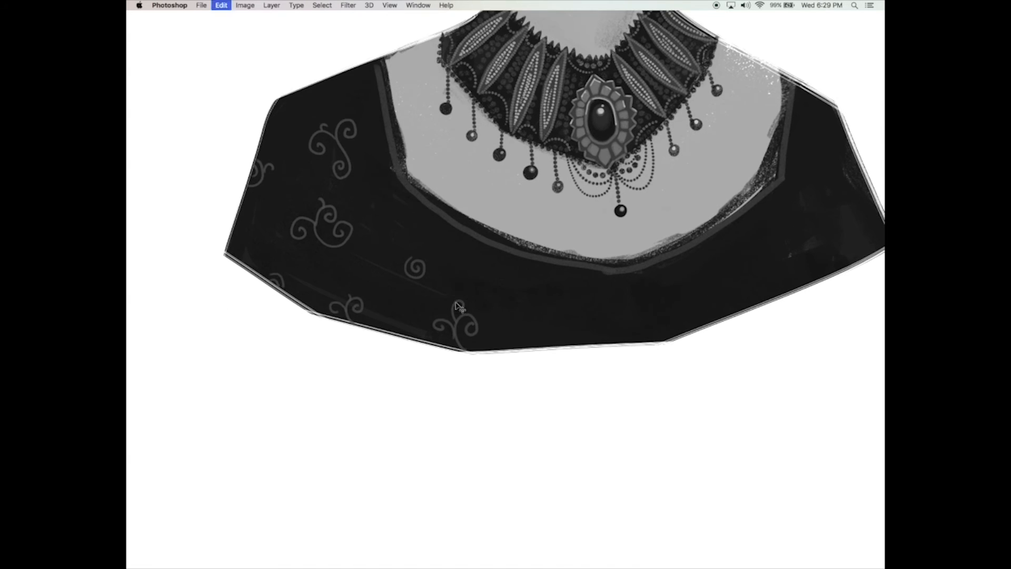
mouse_move(539, 274)
left_mouse_down()
mouse_move(536, 296)
mouse_move(549, 294)
left_mouse_up()
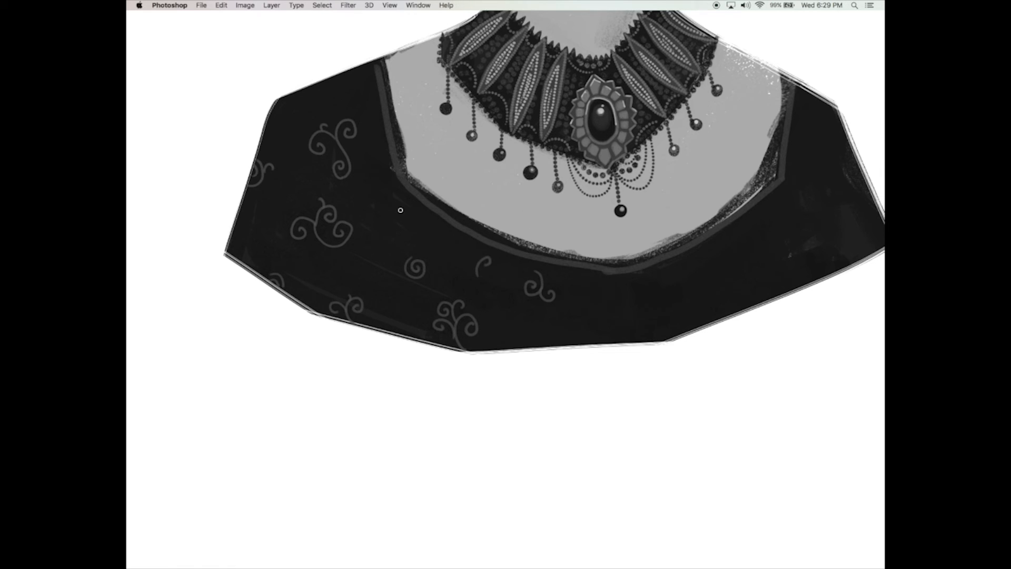
Step: Paint more curling scrolls from the center front of the dress toward the opposite sleeve and hem
mouse_move(609, 305)
left_mouse_down()
mouse_move(526, 351)
mouse_move(487, 359)
left_mouse_up()
left_click_drag(590, 354, 596, 344)
left_click_drag(548, 315, 547, 323)
left_click_drag(655, 311, 686, 268)
mouse_move(667, 299)
left_mouse_down()
mouse_move(681, 298)
mouse_move(638, 295)
left_mouse_up()
left_click_drag(647, 362, 660, 356)
left_click_drag(641, 362, 661, 348)
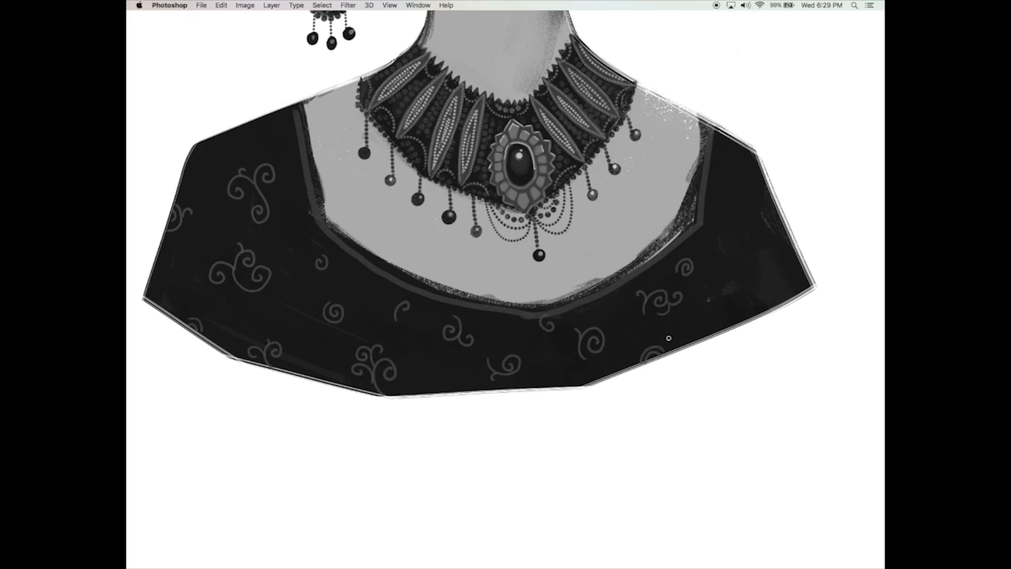
Step: Fill the dress's opposite shoulder and sleeve with small curling scrolls
left_click_drag(714, 296, 733, 316)
left_click_drag(699, 227, 747, 223)
left_click_drag(734, 159, 735, 188)
mouse_move(770, 269)
left_mouse_down()
mouse_move(780, 267)
mouse_move(763, 285)
left_mouse_up()
left_click_drag(565, 451, 589, 458)
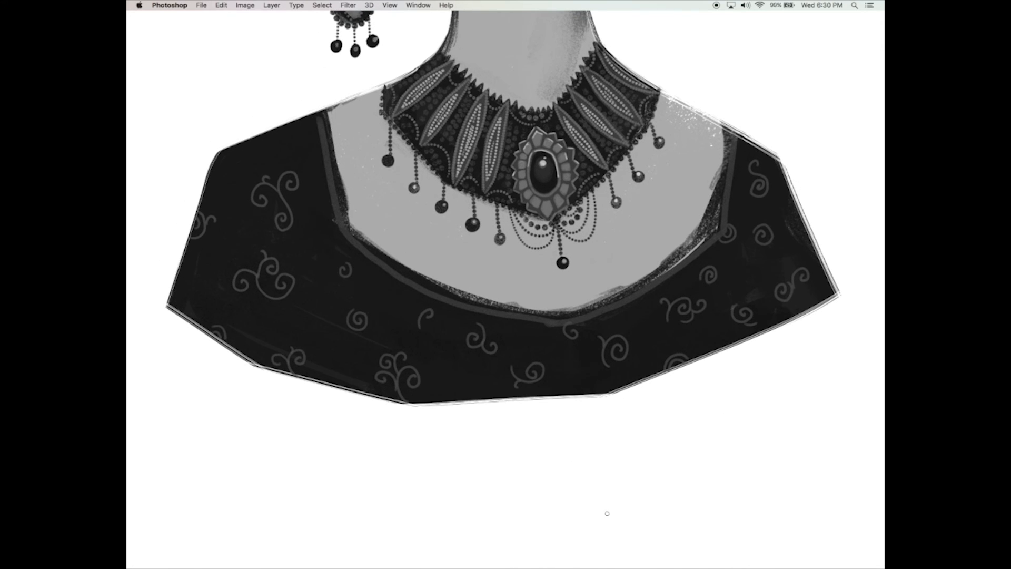
Step: Add a new layer and set up a round bead brush with 21 px size and 101% spacing
key("Tab")
left_click(854, 561)
left_click_drag(720, 488, 727, 486)
left_click_drag(682, 408, 687, 408)
left_click(638, 100)
left_click(701, 446)
left_click(654, 62)
Step: Paint a row of dark beads along the inner edge of the neckline, starting below the shoulder
key("r")
left_click_drag(475, 415, 413, 392)
key("Tab")
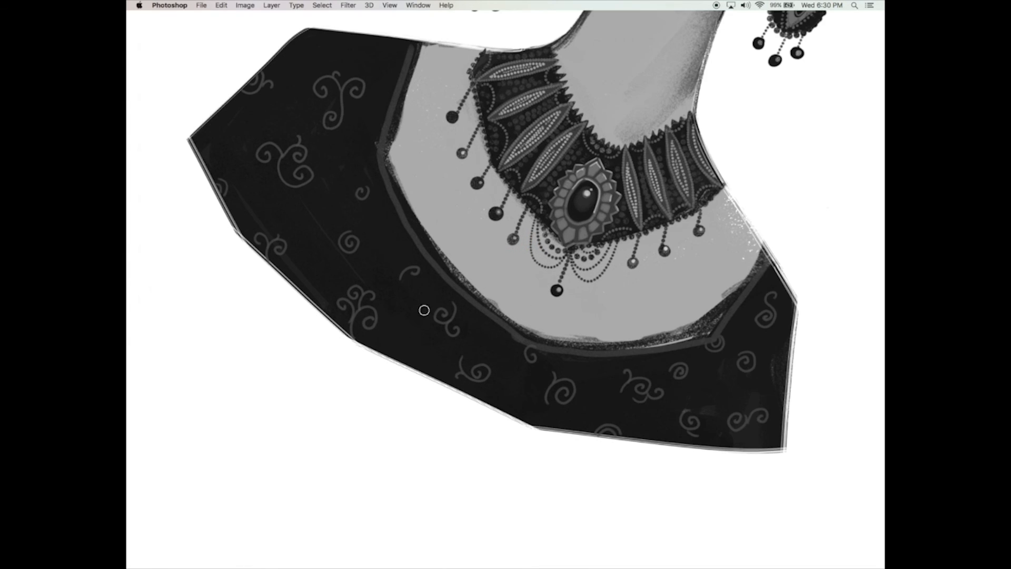
left_click(385, 61, "alt")
left_click_drag(420, 46, 388, 156)
left_click(387, 84, "alt")
left_click_drag(420, 46, 388, 153)
key("space")
left_click_drag(531, 448, 453, 439)
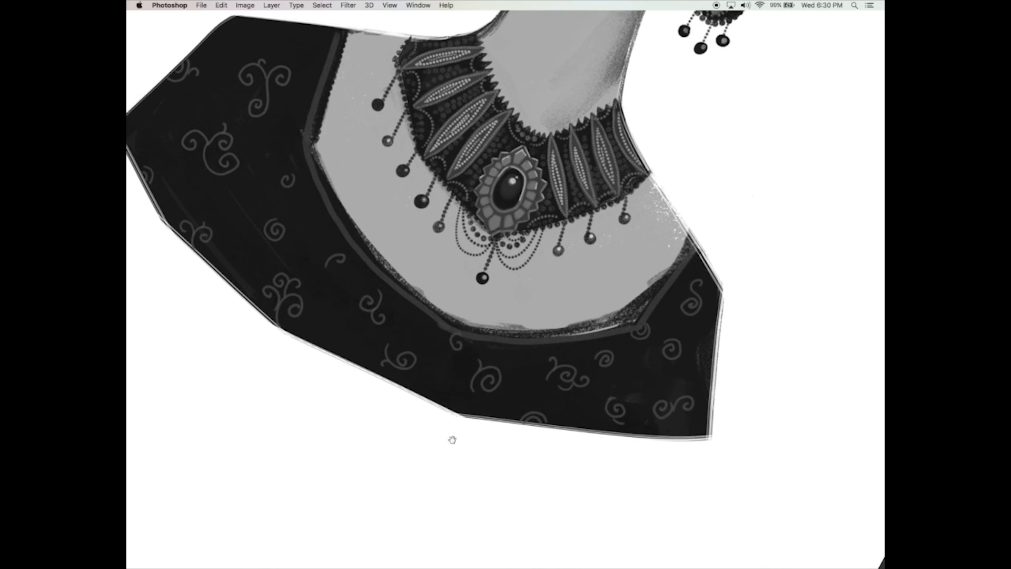
Step: Continue the dark bead row around the curved lower part of the neckline
key("r")
left_click_drag(449, 489, 325, 363)
mouse_move(499, 53)
left_mouse_down()
mouse_move(455, 187)
mouse_move(451, 256)
mouse_move(469, 106)
mouse_move(493, 63)
left_mouse_up()
mouse_move(496, 456)
left_mouse_down()
mouse_move(449, 469)
mouse_move(343, 402)
mouse_move(361, 293)
mouse_move(420, 253)
left_mouse_up()
key("r")
mouse_move(378, 321)
left_mouse_down()
mouse_move(424, 257)
mouse_move(501, 196)
mouse_move(443, 232)
mouse_move(378, 331)
mouse_move(420, 280)
mouse_move(384, 327)
mouse_move(416, 268)
mouse_move(500, 188)
left_mouse_up()
left_click_drag(382, 330, 394, 417)
mouse_move(404, 283)
left_mouse_down()
mouse_move(387, 396)
mouse_move(398, 427)
left_mouse_up()
Step: Touch up and finish the dark bead row on the far side of the neckline with sampled tones
key("Escape")
key("e")
left_click_drag(657, 179, 647, 188)
left_click(752, 285, "alt")
left_click(756, 285, "alt")
left_click_drag(700, 294, 583, 337)
left_click(581, 333, "super")
Step: Add another new layer and sample a gray from the necklace's central hanging bead for painting
key("Tab")
left_click(855, 560)
key("z")
left_click(485, 348)
left_click(484, 349)
key("r")
left_click_drag(483, 356, 571, 285)
key("Tab")
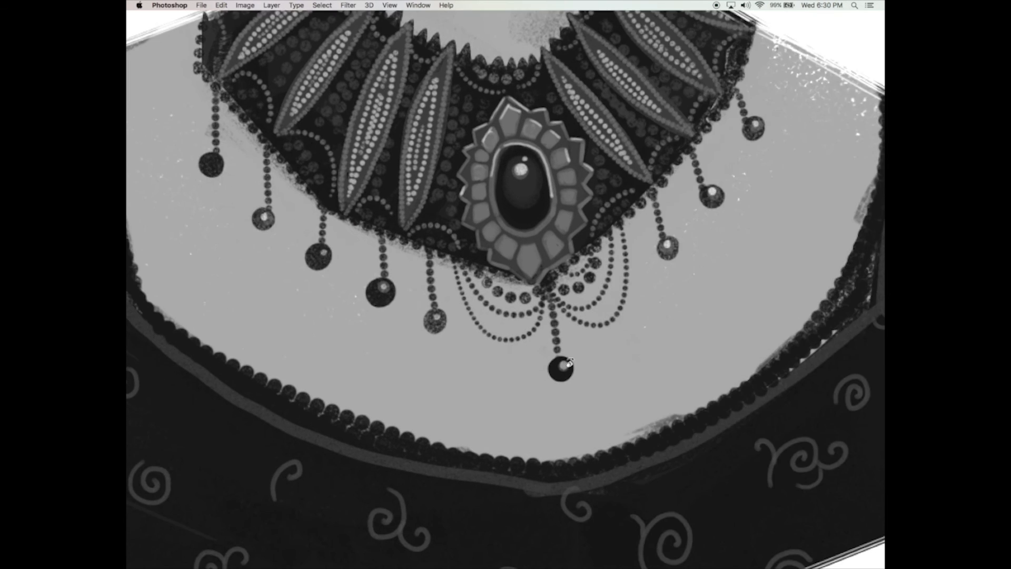
left_click(569, 362, "alt")
key("r")
left_click_drag(461, 467, 323, 445)
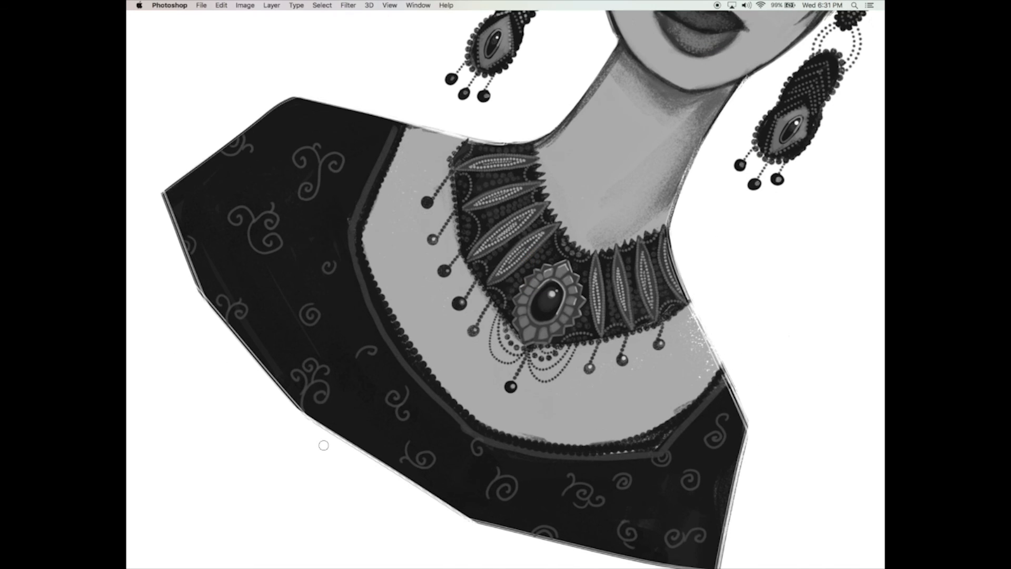
Step: Paint a second line of beads along the neckline trim from one shoulder around to the other
scroll(443, 257, "down", 1)
scroll(443, 257, "right", 1)
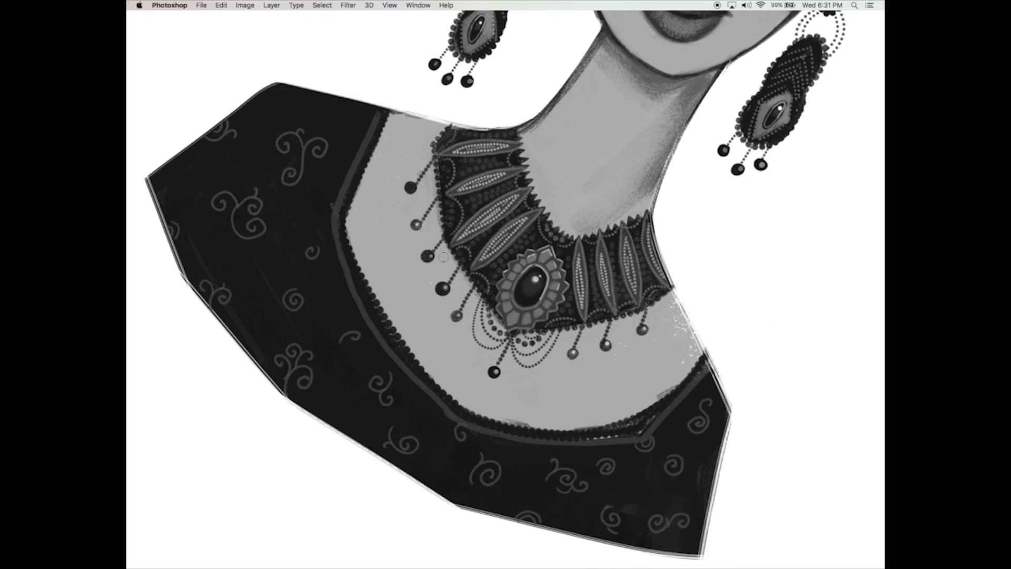
left_click_drag(353, 194, 388, 109)
mouse_move(343, 218)
left_mouse_down()
mouse_move(386, 332)
mouse_move(463, 414)
left_mouse_up()
key("space")
left_click_drag(493, 499, 511, 496)
key("r")
left_click_drag(495, 498, 607, 452)
left_click_drag(570, 396, 676, 325)
left_click_drag(721, 218, 709, 298)
key("space")
left_click_drag(708, 385, 700, 368)
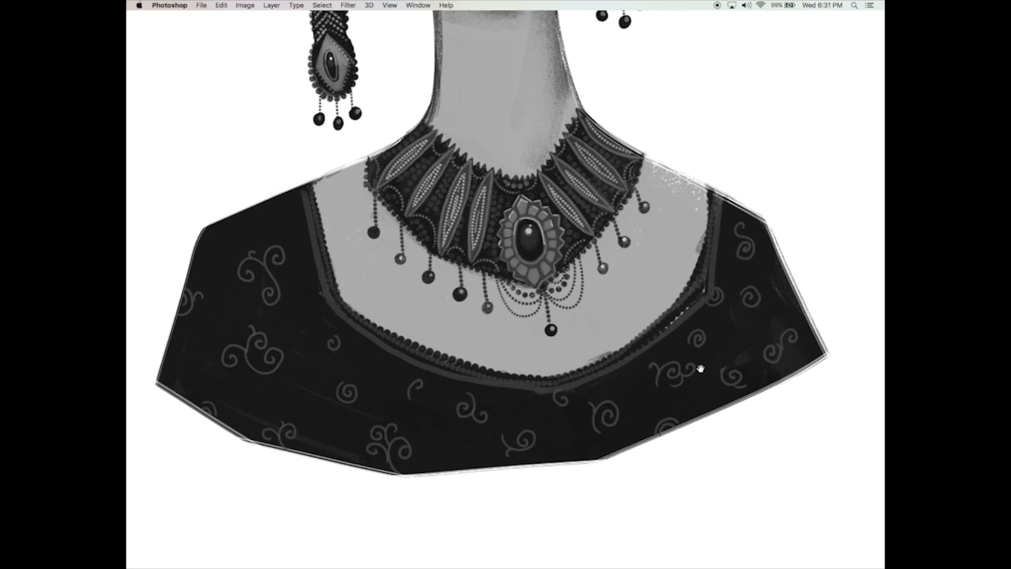
Step: Set the brush spacing to 10% and scatter small light gray dots between the dress's scrolls
key("Tab")
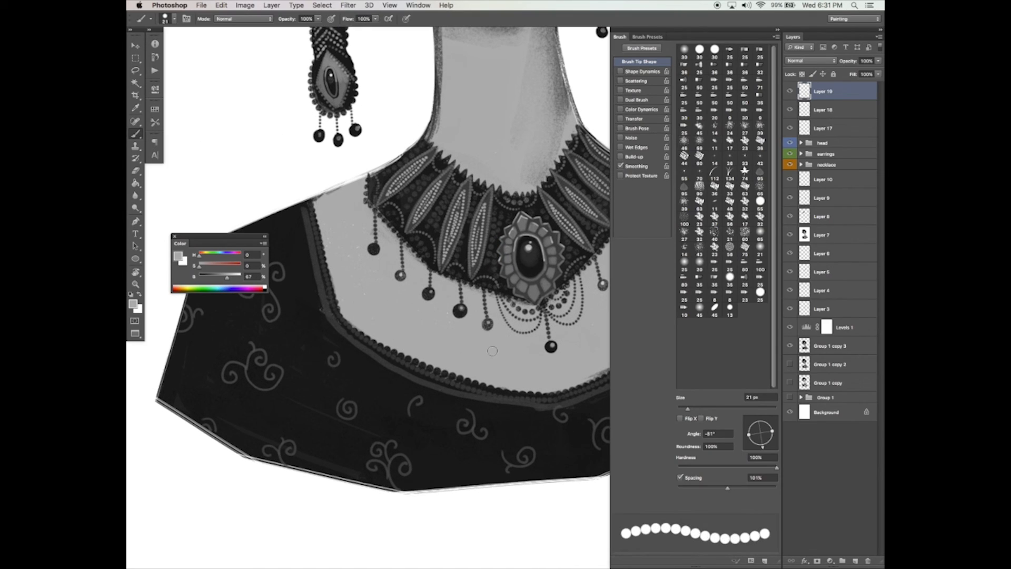
left_click(683, 479)
key("Tab")
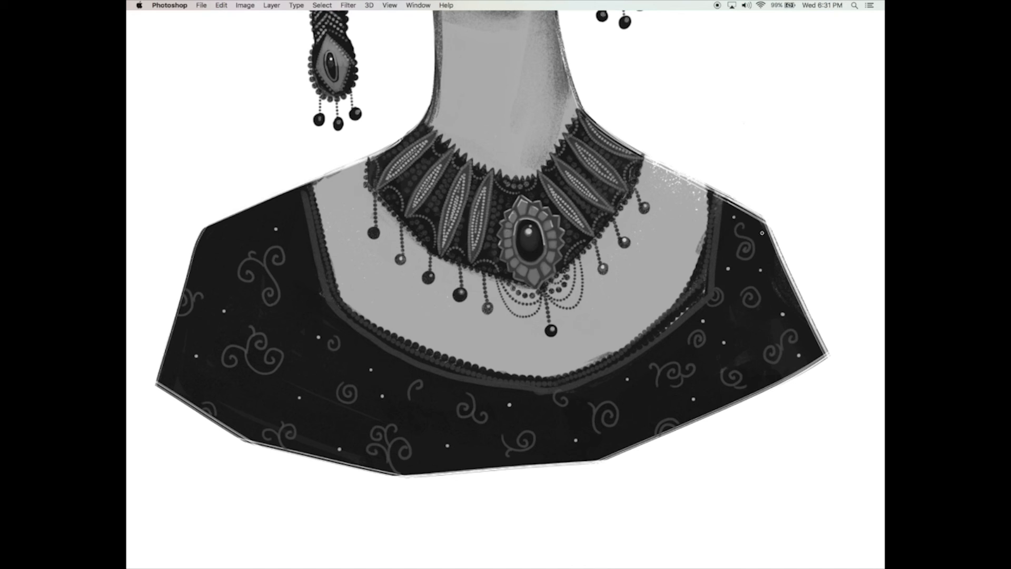
scroll(721, 446, "down", 2)
scroll(721, 447, "left", 2)
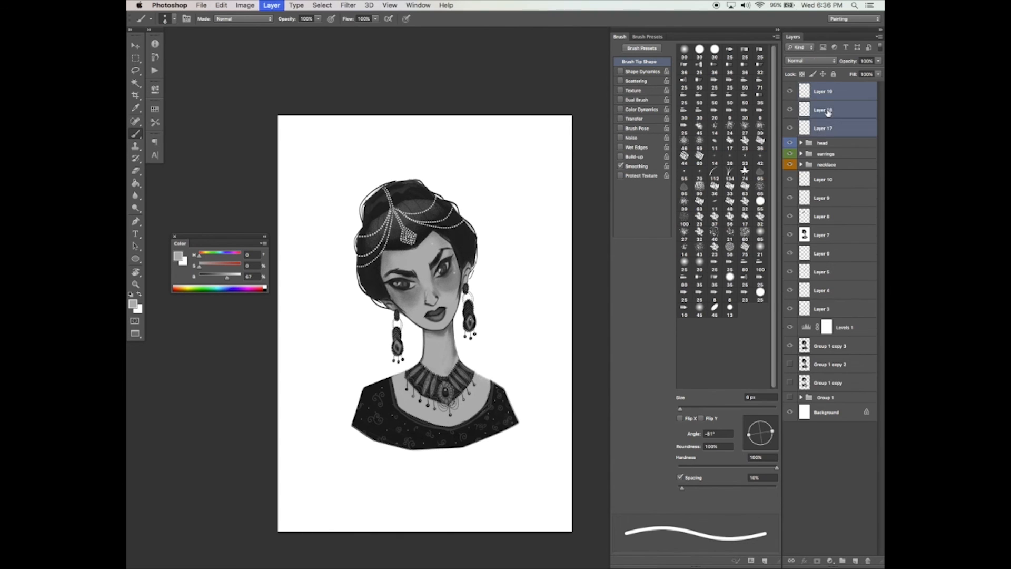
Step: Group the three top dress layers, name the group "dress" and give it a yellow color label
left_click(823, 87)
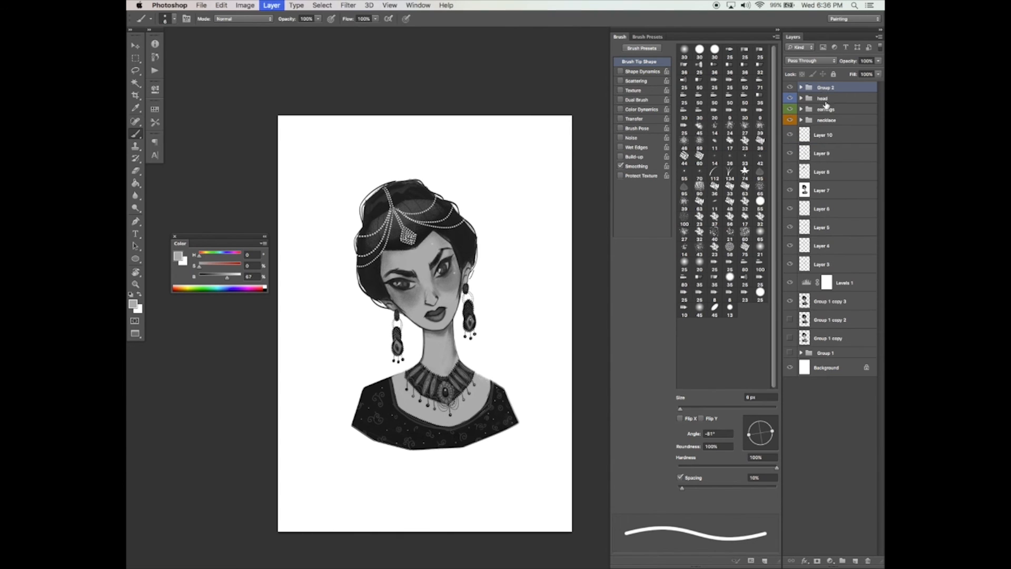
double_click(823, 88)
type("dress")
key("Return")
right_click(807, 88)
left_click(706, 245)
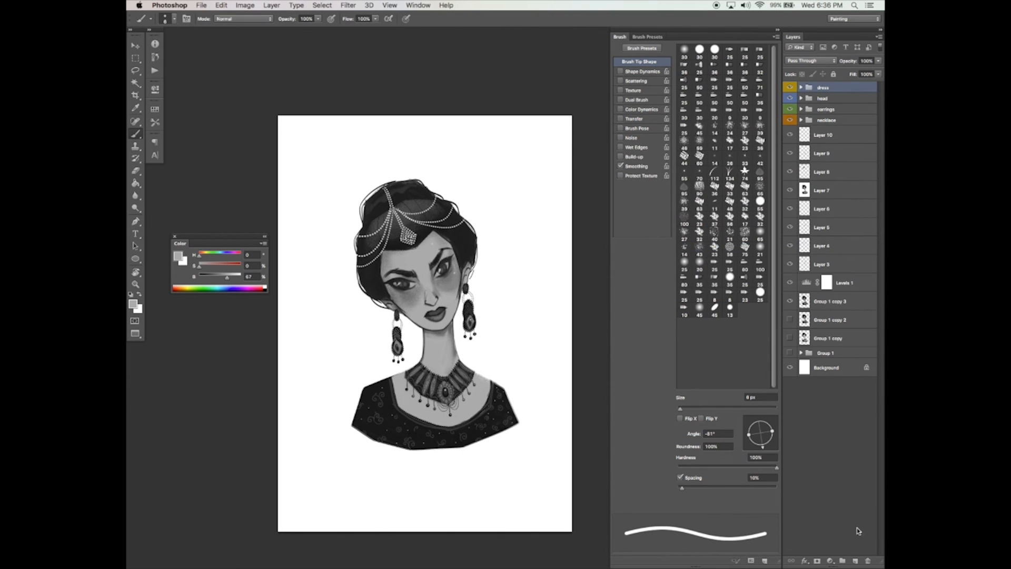
Step: Create a new layer group with an empty layer above the dress group, ready for brush work
left_click(843, 561)
left_click(855, 560)
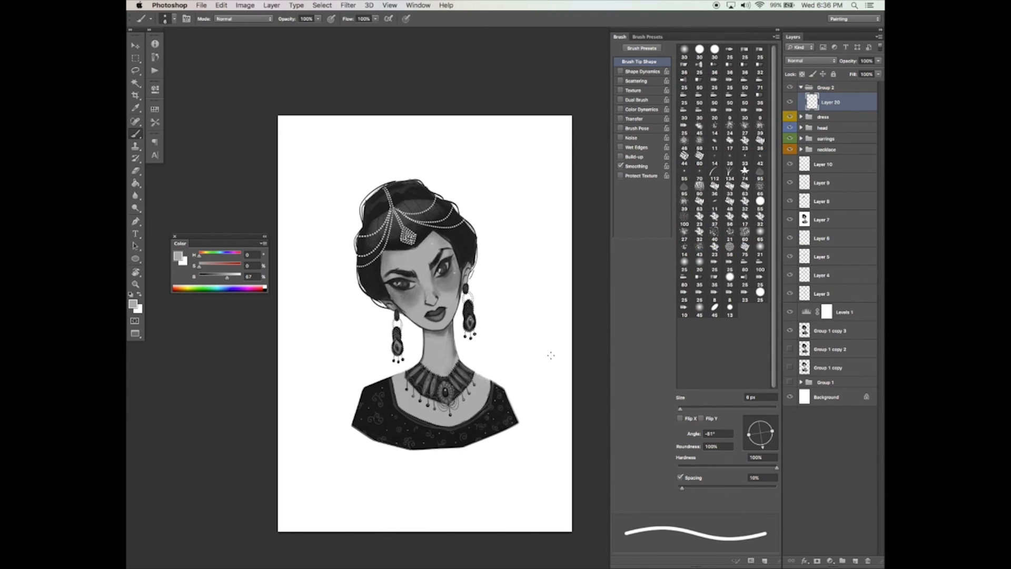
mouse_move(550, 376)
left_mouse_down()
mouse_move(556, 344)
mouse_move(571, 334)
left_mouse_up()
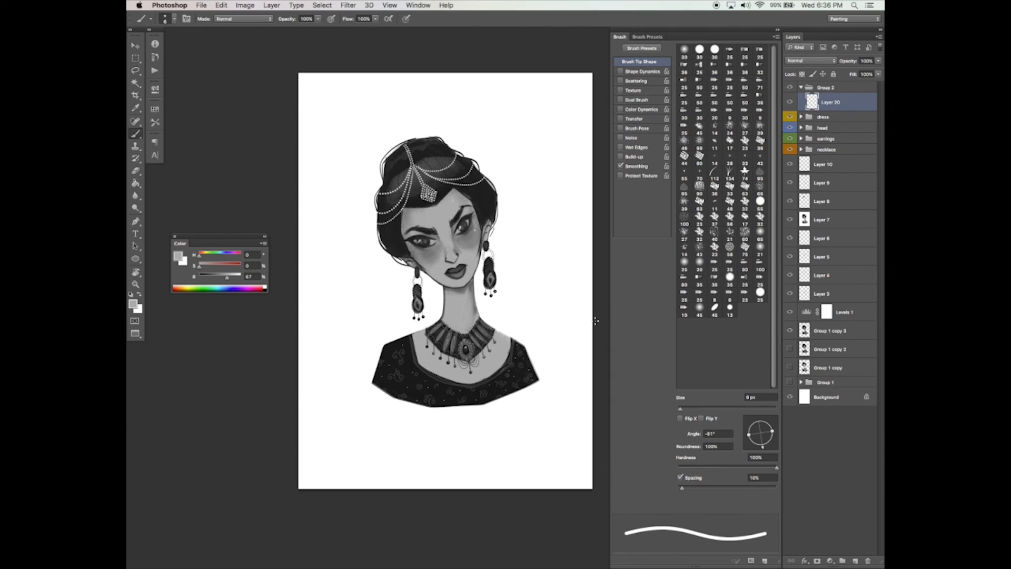
key("z")
left_click(552, 344)
key("b")
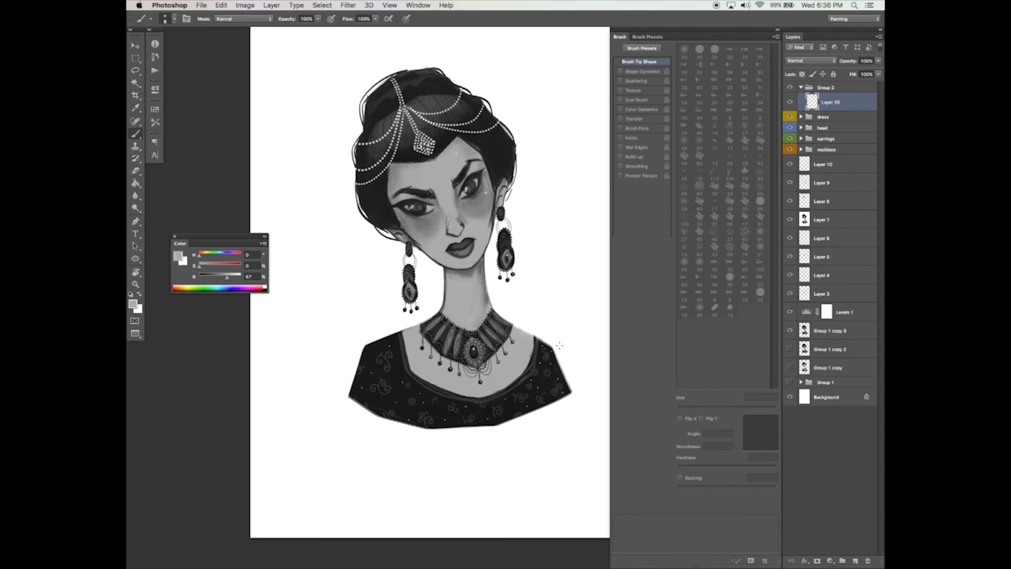